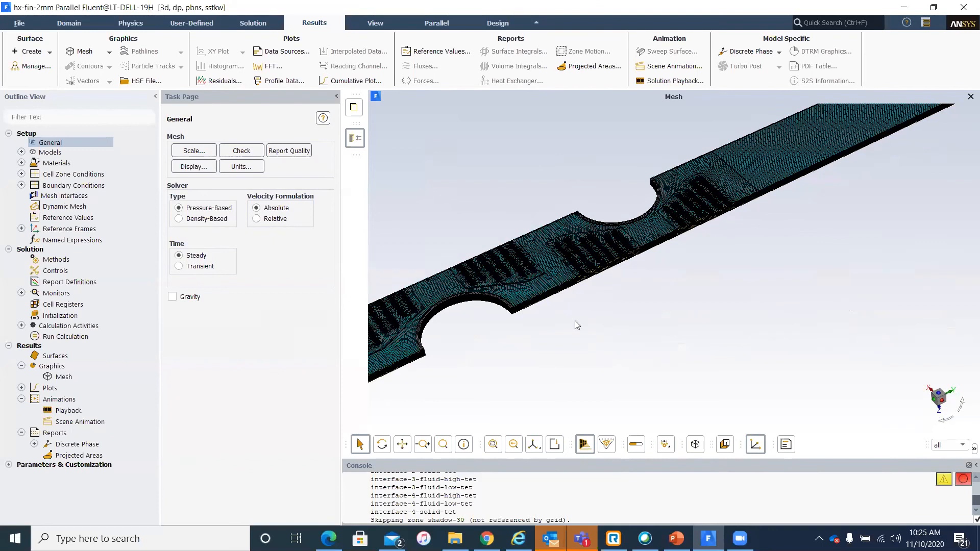
Examine the full louvered fin mesh from several angles, including the inlet and outlet ends
{"action": "scroll", "coordinate": [587, 367], "scroll_direction": "down", "scroll_amount": 3}
{"action": "scroll", "coordinate": [587, 366], "scroll_direction": "up", "scroll_amount": 2}
{"action": "mouse_move", "coordinate": [587, 367]}
{"action": "left_mouse_down"}
{"action": "mouse_move", "coordinate": [549, 367]}
{"action": "mouse_move", "coordinate": [525, 284]}
{"action": "mouse_move", "coordinate": [587, 311]}
{"action": "mouse_move", "coordinate": [573, 374]}
{"action": "left_mouse_up"}
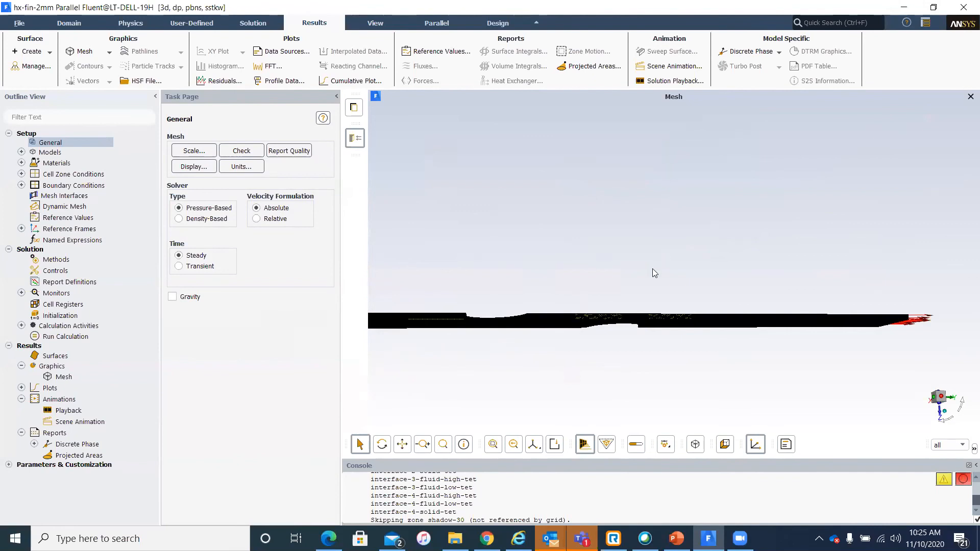
{"action": "scroll", "coordinate": [652, 268], "scroll_direction": "down", "scroll_amount": 3}
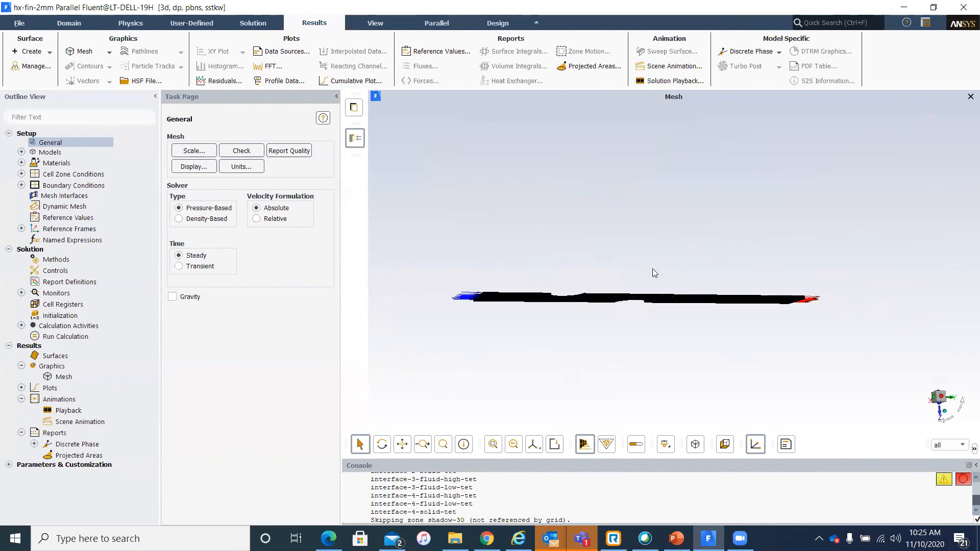
{"action": "left_click_drag", "start_coordinate": [575, 331], "coordinate": [525, 321]}
{"action": "scroll", "coordinate": [523, 313], "scroll_direction": "up", "scroll_amount": 5}
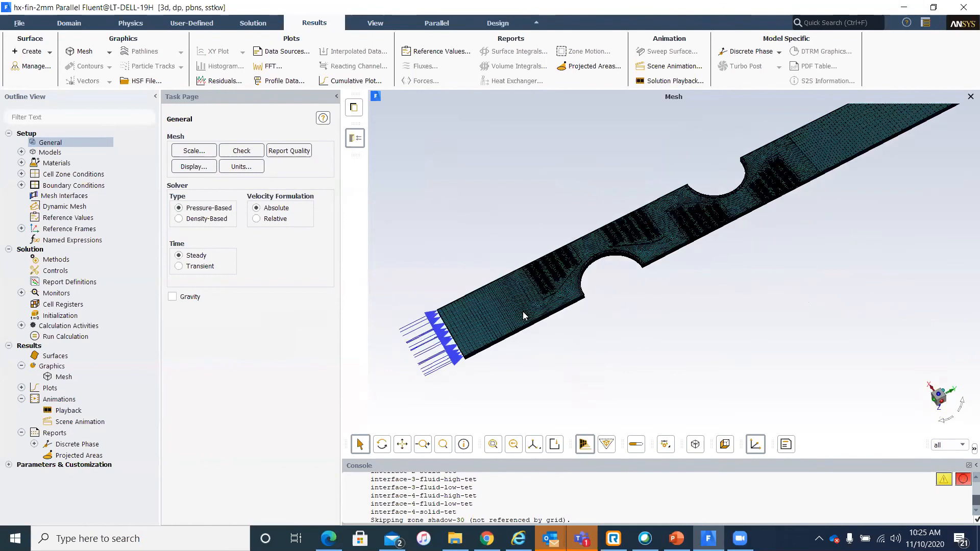
{"action": "left_click_drag", "start_coordinate": [576, 200], "coordinate": [470, 362]}
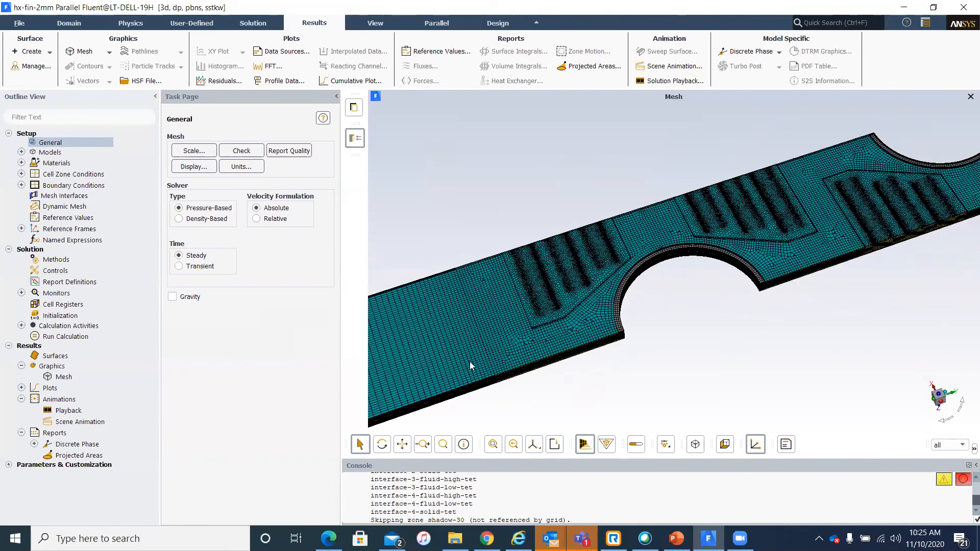
{"action": "left_click_drag", "start_coordinate": [524, 372], "coordinate": [624, 337]}
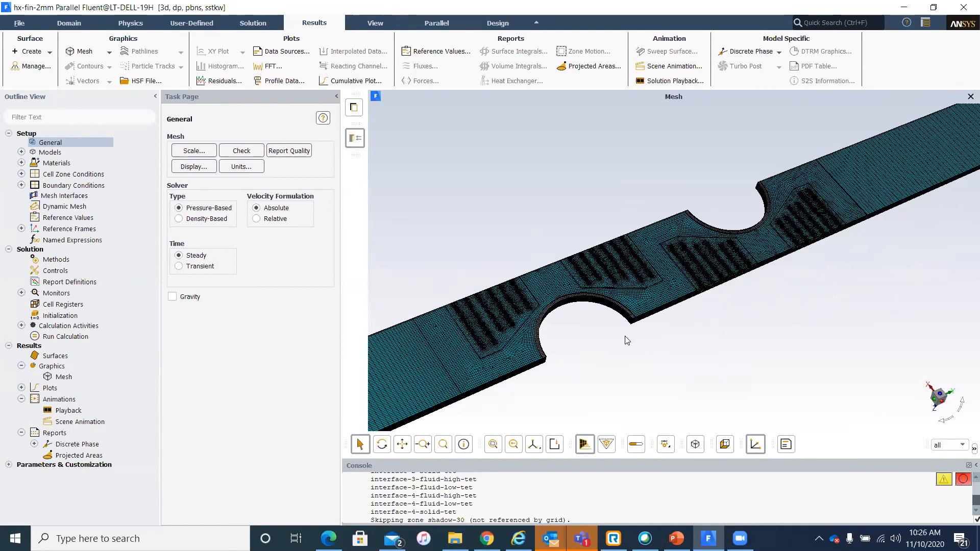
{"action": "scroll", "coordinate": [626, 340], "scroll_direction": "down", "scroll_amount": 5}
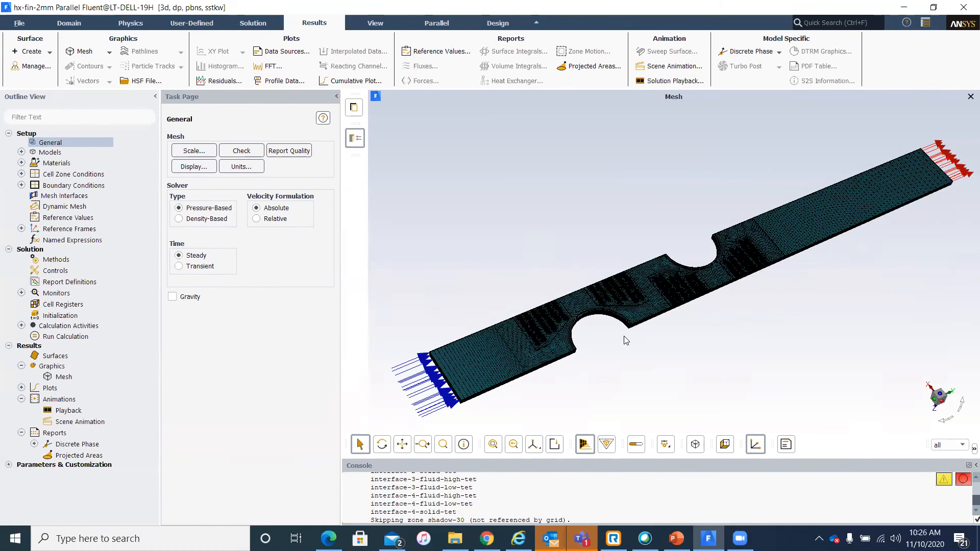
Review the Problem Description: Geometry slide in PowerPoint and return to the Fluent mesh
{"action": "left_click", "coordinate": [676, 538]}
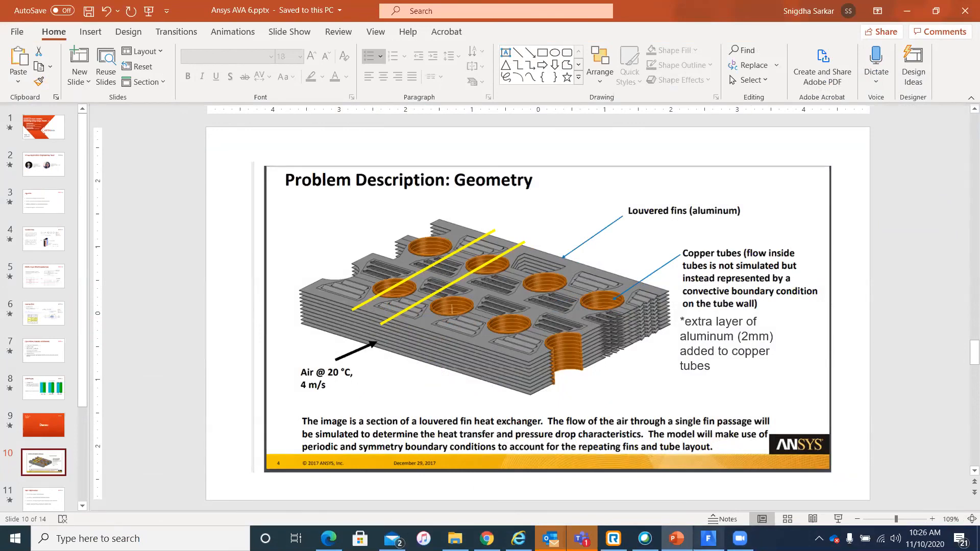
{"action": "mouse_move", "coordinate": [709, 538]}
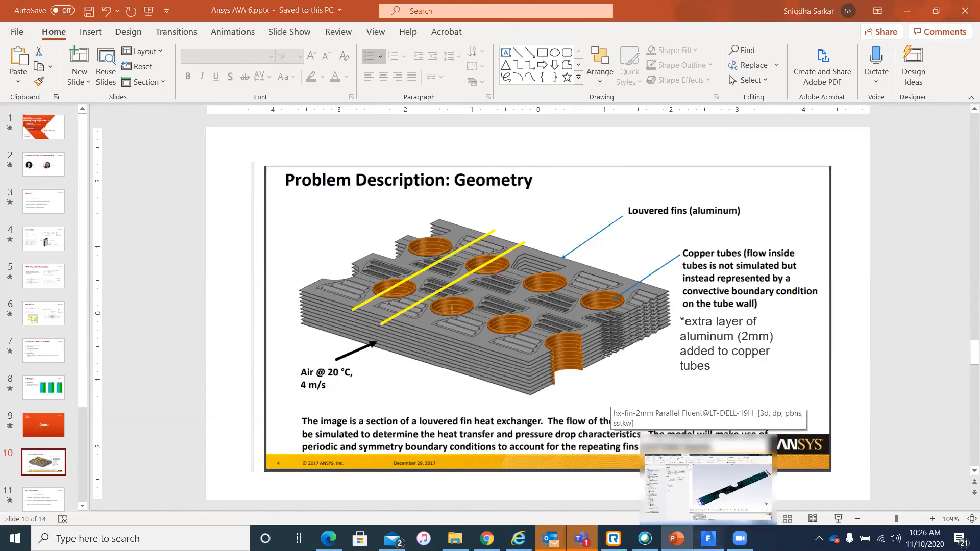
{"action": "left_click", "coordinate": [708, 487]}
Examine the mesh layers on the long side faces of the fin between the inlet and the first tube cutout
{"action": "middle_click_drag", "start_coordinate": [535, 276], "coordinate": [527, 320]}
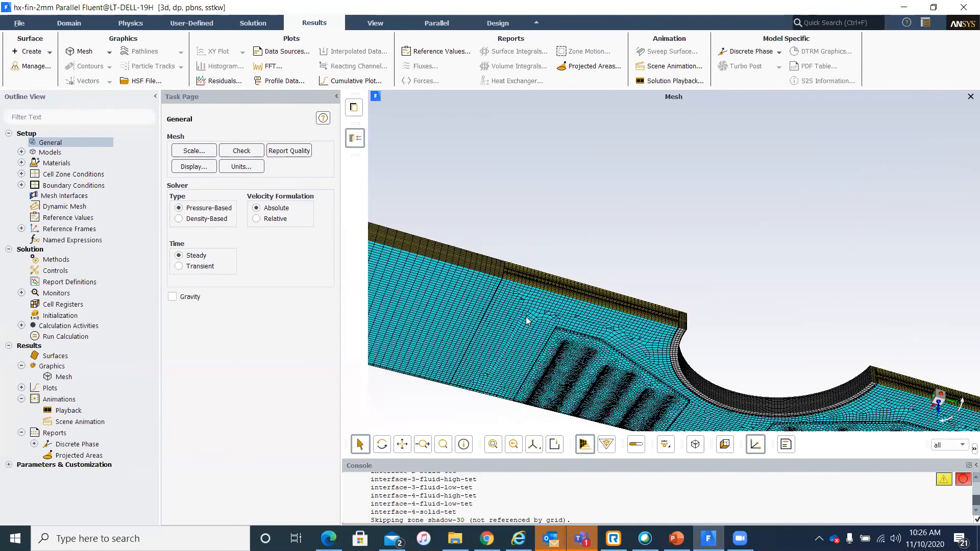
{"action": "middle_click_drag", "start_coordinate": [513, 428], "coordinate": [518, 310]}
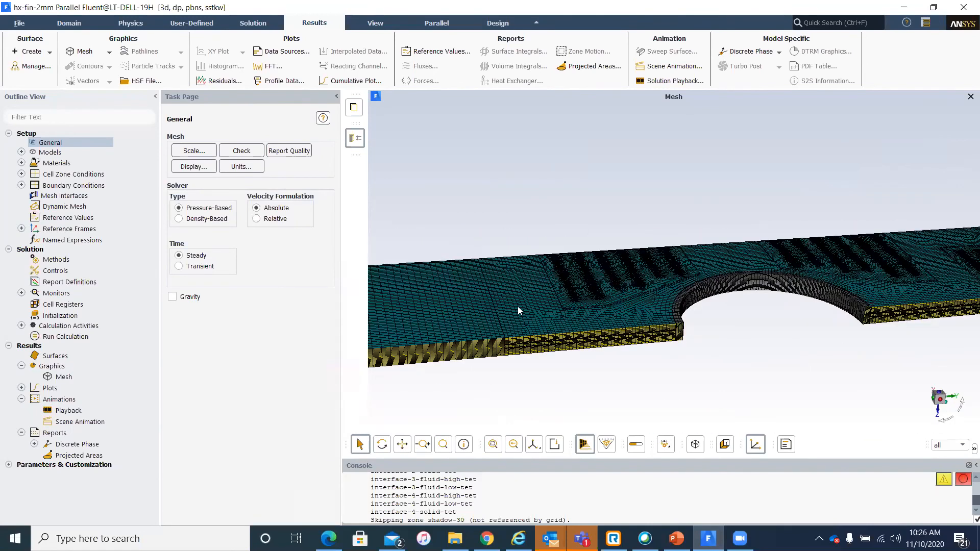
{"action": "scroll", "coordinate": [517, 307], "scroll_direction": "up", "scroll_amount": 2}
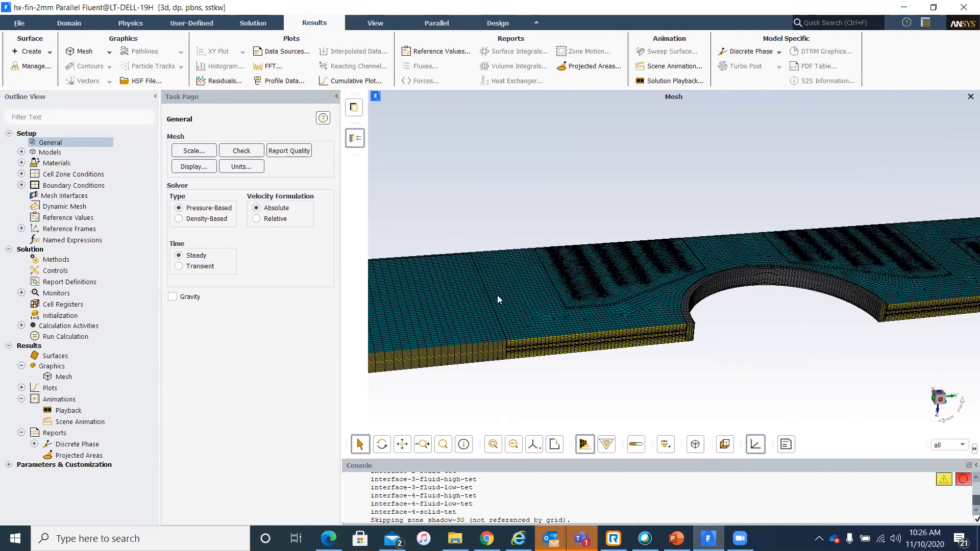
{"action": "left_click_drag", "start_coordinate": [523, 239], "coordinate": [527, 351]}
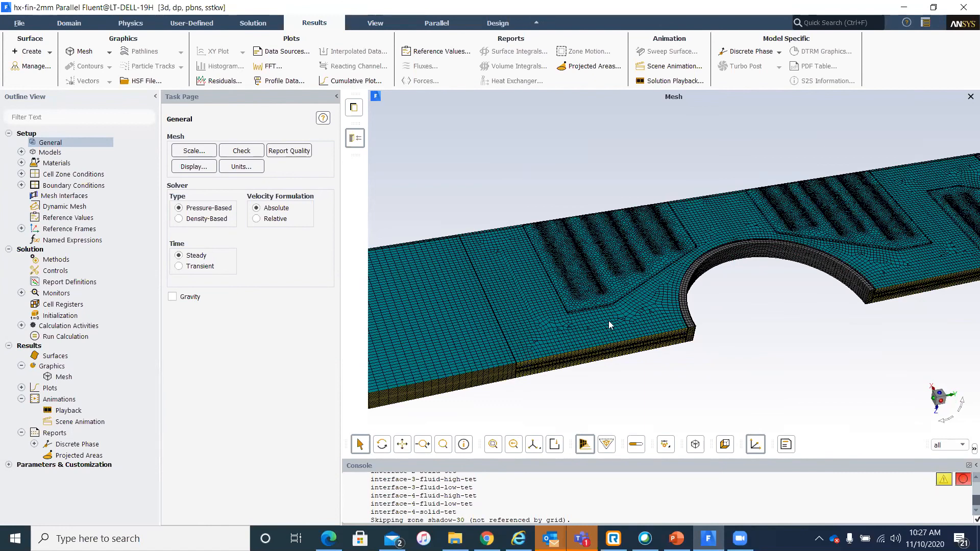
{"action": "scroll", "coordinate": [608, 320], "scroll_direction": "up", "scroll_amount": 1}
{"action": "scroll", "coordinate": [487, 365], "scroll_direction": "down", "scroll_amount": 2}
{"action": "scroll", "coordinate": [542, 363], "scroll_direction": "up", "scroll_amount": 3}
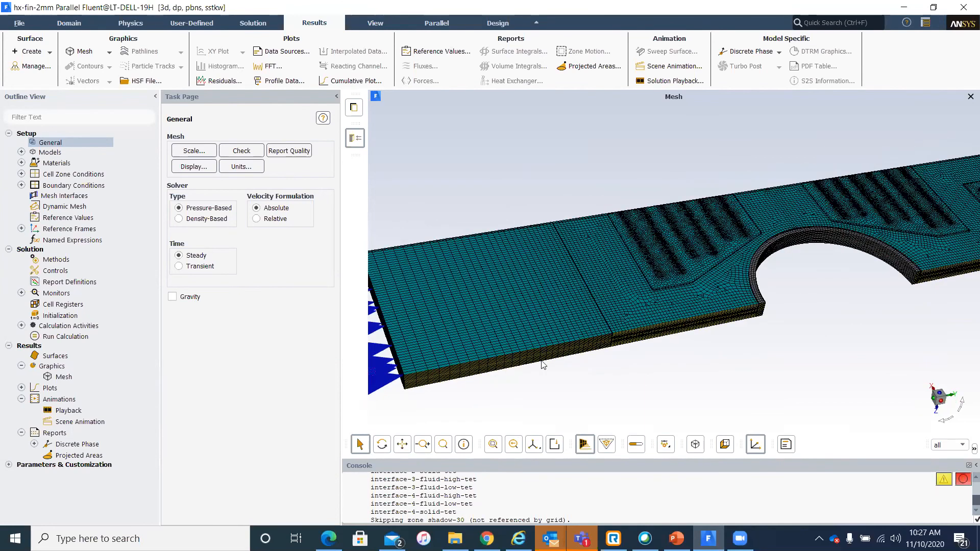
{"action": "middle_click_drag", "start_coordinate": [738, 357], "coordinate": [678, 350]}
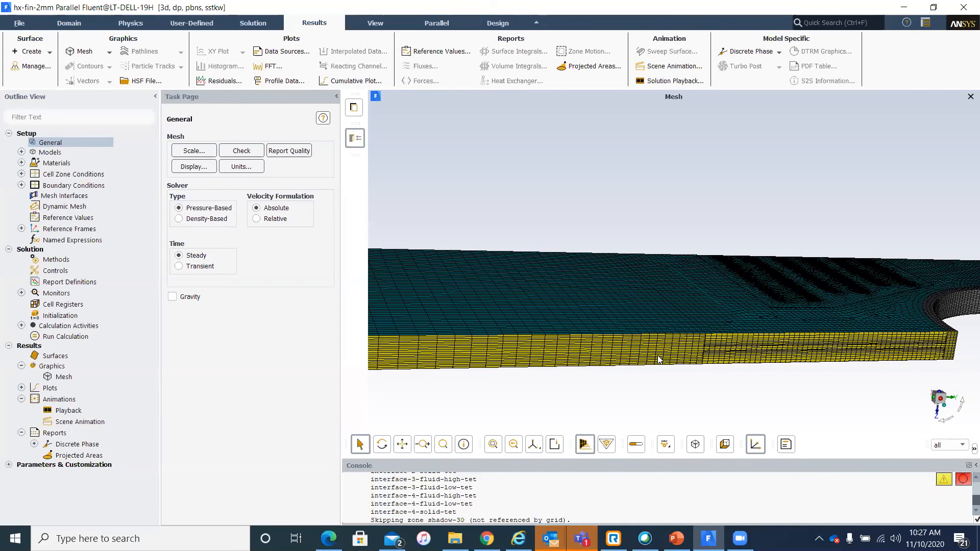
{"action": "scroll", "coordinate": [658, 355], "scroll_direction": "down", "scroll_amount": 4}
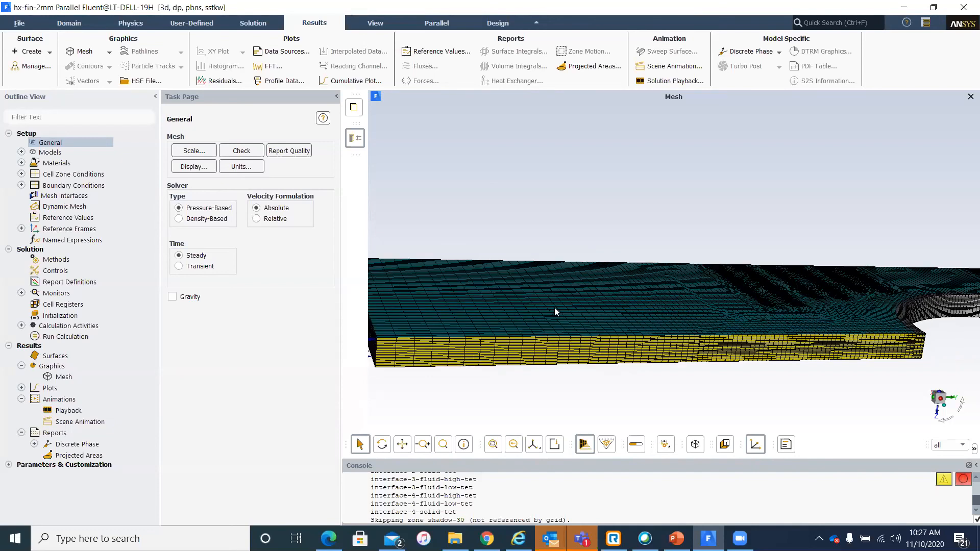
{"action": "scroll", "coordinate": [609, 314], "scroll_direction": "up", "scroll_amount": 2}
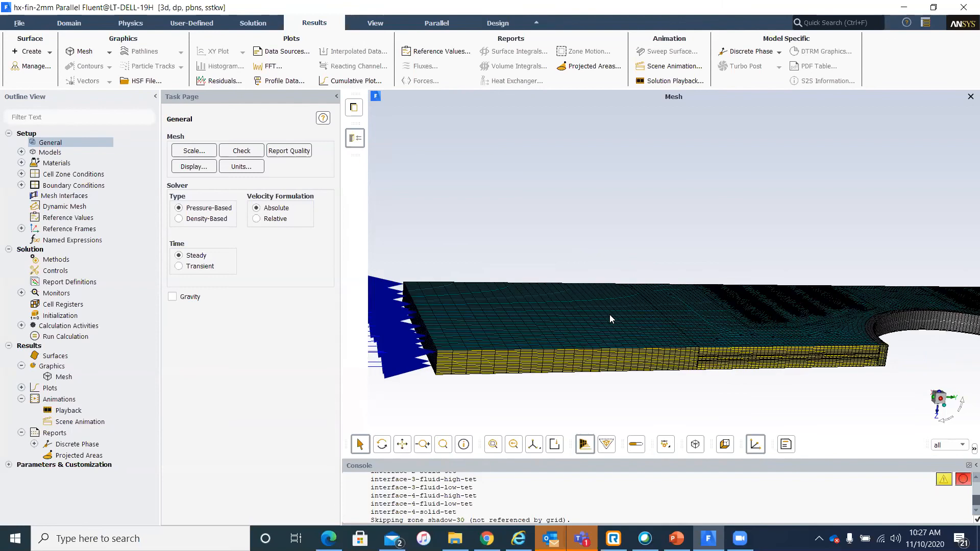
{"action": "scroll", "coordinate": [538, 366], "scroll_direction": "up", "scroll_amount": 2}
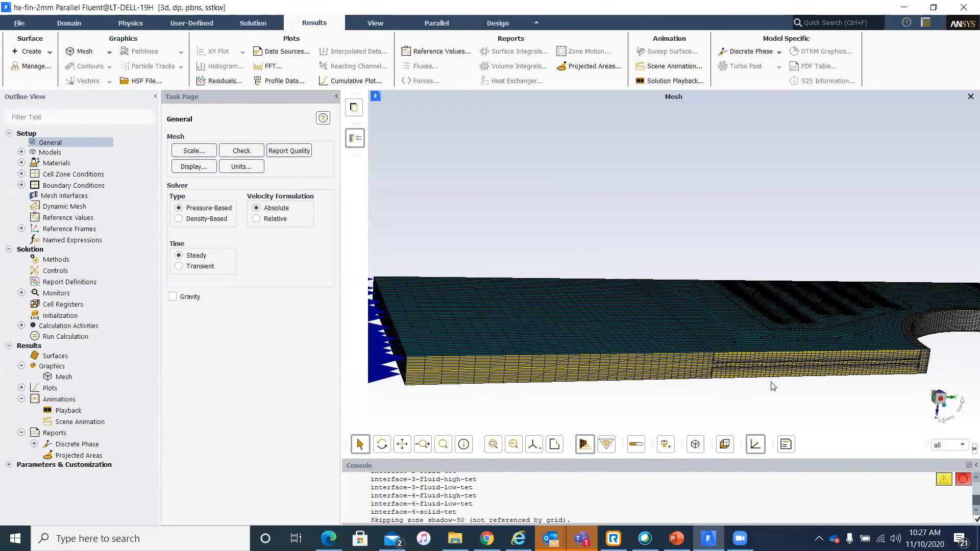
Inspect the inlet and outlet boundaries at the two ends of the fin passage
{"action": "left_click_drag", "start_coordinate": [630, 353], "coordinate": [508, 325]}
{"action": "left_click_drag", "start_coordinate": [541, 265], "coordinate": [626, 399]}
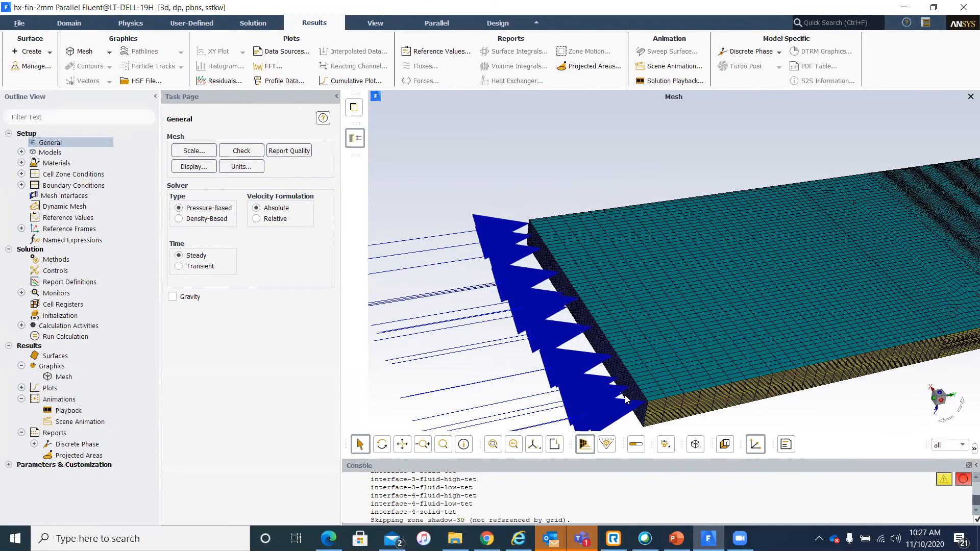
{"action": "scroll", "coordinate": [560, 250], "scroll_direction": "down", "scroll_amount": 10}
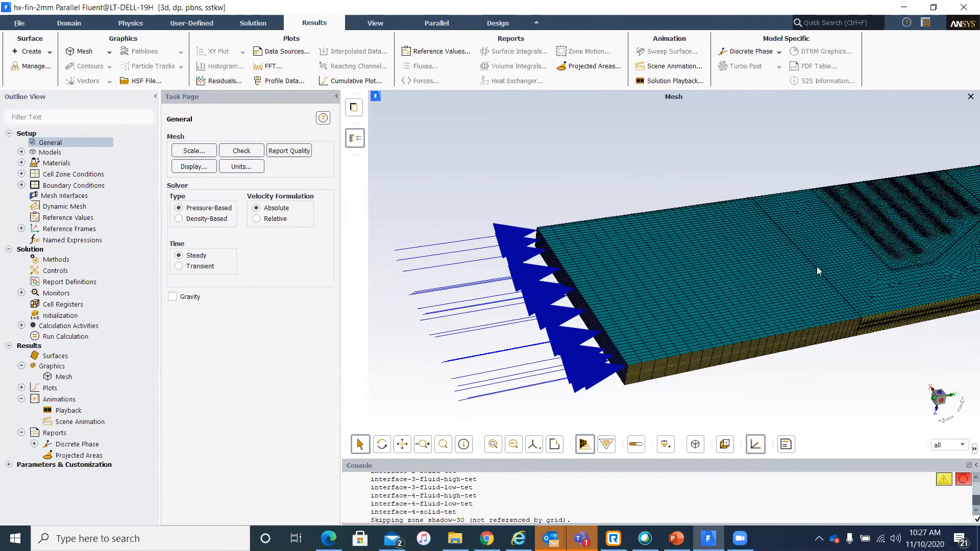
{"action": "left_click_drag", "start_coordinate": [436, 309], "coordinate": [843, 296]}
{"action": "scroll", "coordinate": [843, 296], "scroll_direction": "up", "scroll_amount": 6}
{"action": "left_click_drag", "start_coordinate": [629, 327], "coordinate": [797, 254]}
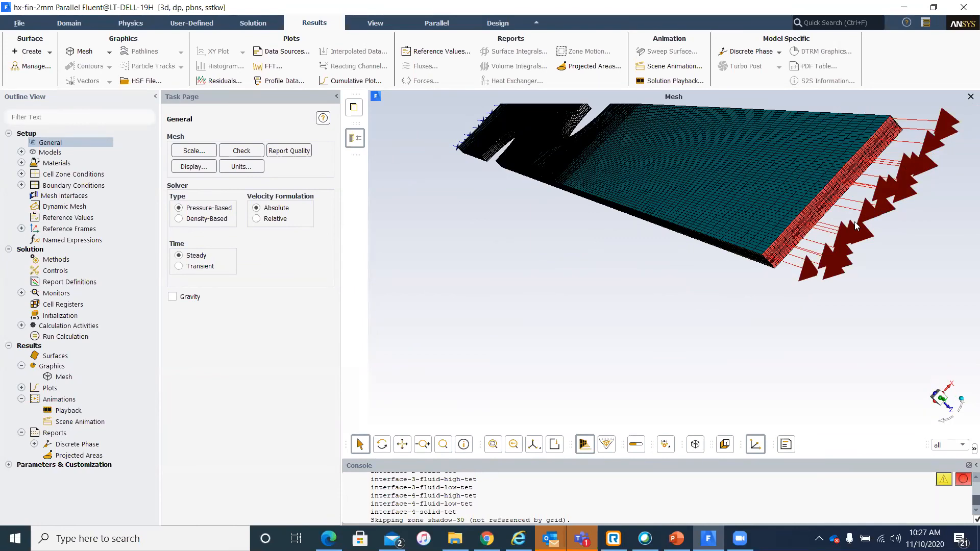
{"action": "scroll", "coordinate": [722, 312], "scroll_direction": "down", "scroll_amount": 3}
{"action": "scroll", "coordinate": [642, 244], "scroll_direction": "up", "scroll_amount": 3}
{"action": "left_click_drag", "start_coordinate": [743, 240], "coordinate": [667, 277]}
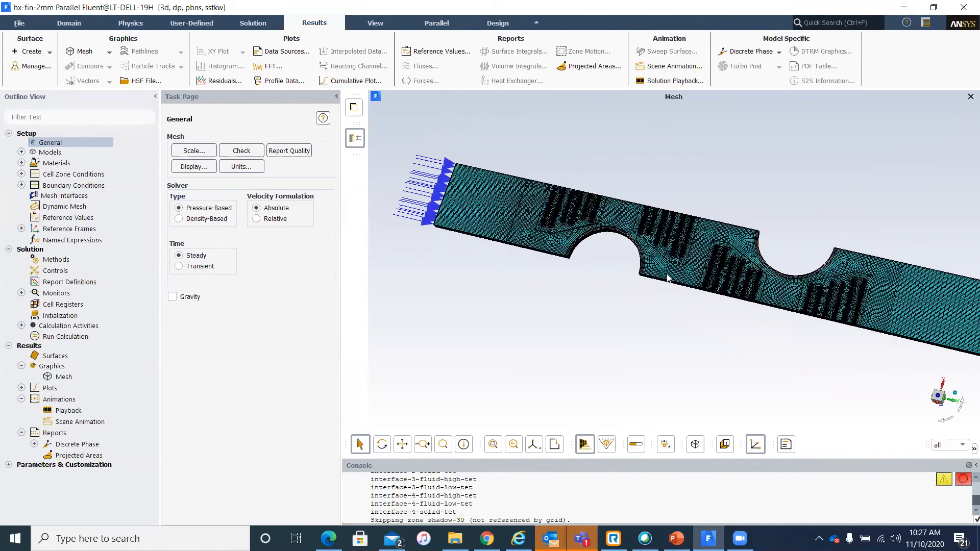
Examine the cell shapes and refinement around the louvers next to the tube cutout
{"action": "scroll", "coordinate": [667, 276], "scroll_direction": "up", "scroll_amount": 5}
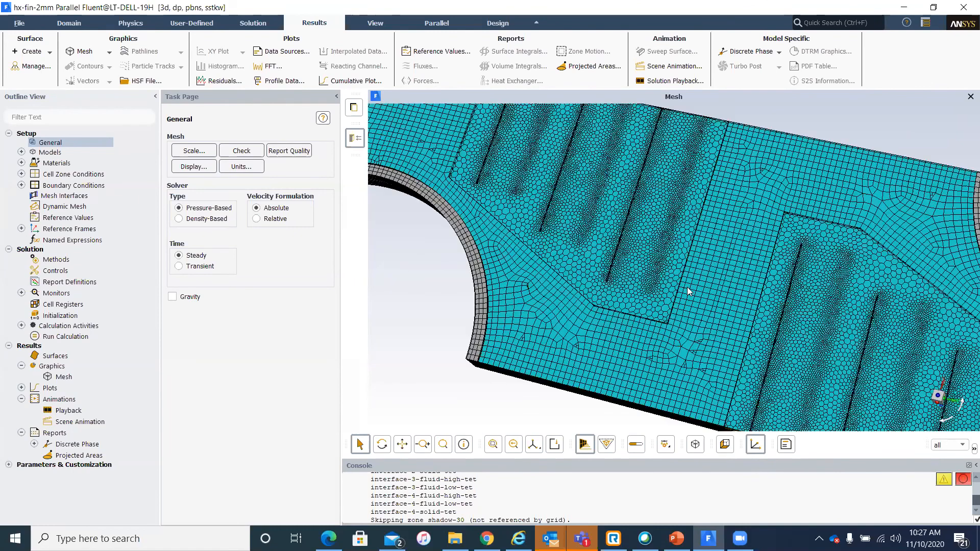
{"action": "scroll", "coordinate": [687, 287], "scroll_direction": "up", "scroll_amount": 2}
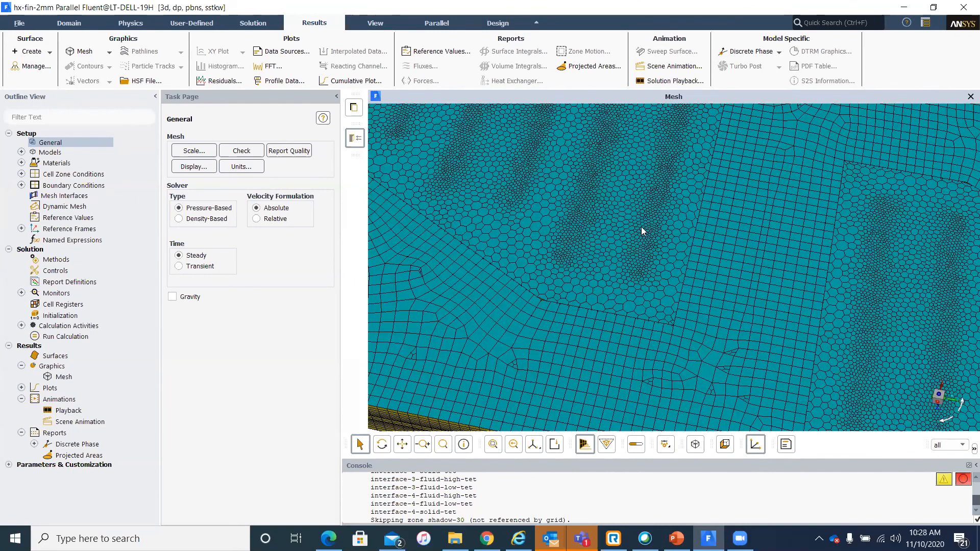
{"action": "scroll", "coordinate": [641, 226], "scroll_direction": "down", "scroll_amount": 2}
{"action": "scroll", "coordinate": [732, 364], "scroll_direction": "up", "scroll_amount": 3}
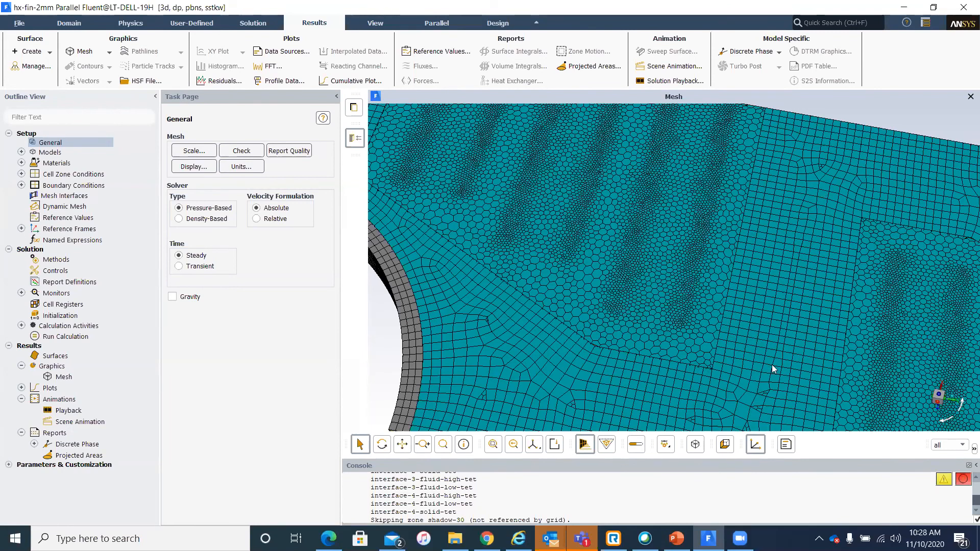
{"action": "scroll", "coordinate": [663, 226], "scroll_direction": "down", "scroll_amount": 2}
{"action": "left_click_drag", "start_coordinate": [644, 288], "coordinate": [674, 334]}
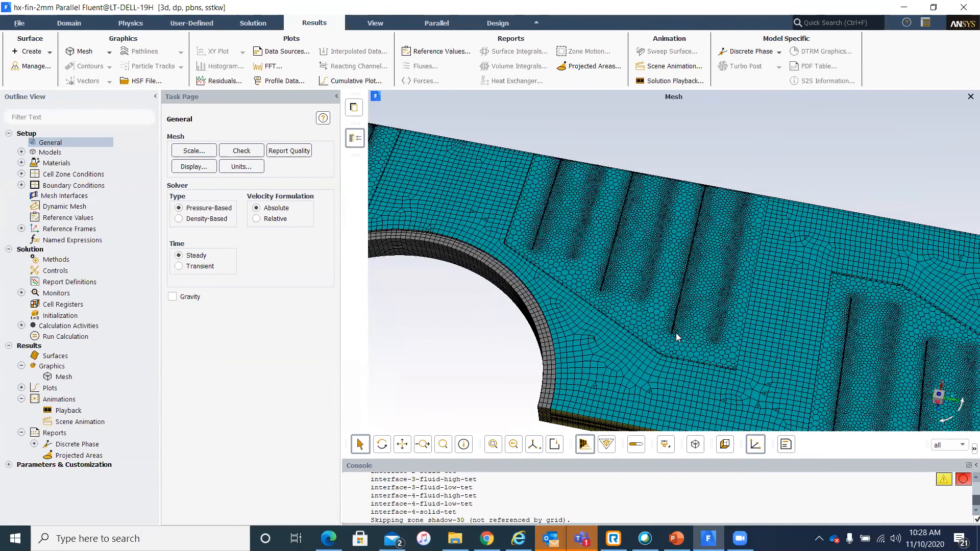
{"action": "scroll", "coordinate": [673, 333], "scroll_direction": "up", "scroll_amount": 1}
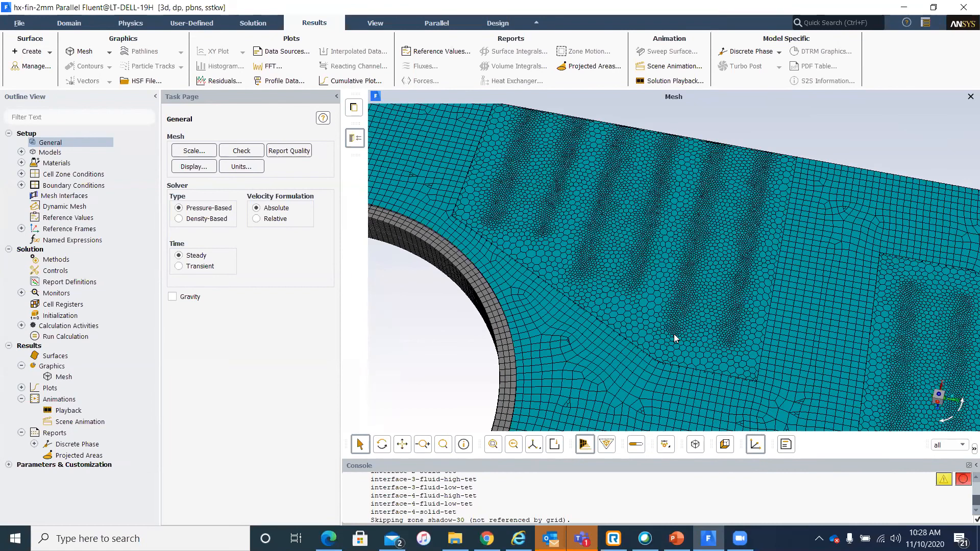
{"action": "left_click_drag", "start_coordinate": [674, 333], "coordinate": [596, 290]}
{"action": "scroll", "coordinate": [702, 303], "scroll_direction": "up", "scroll_amount": 2}
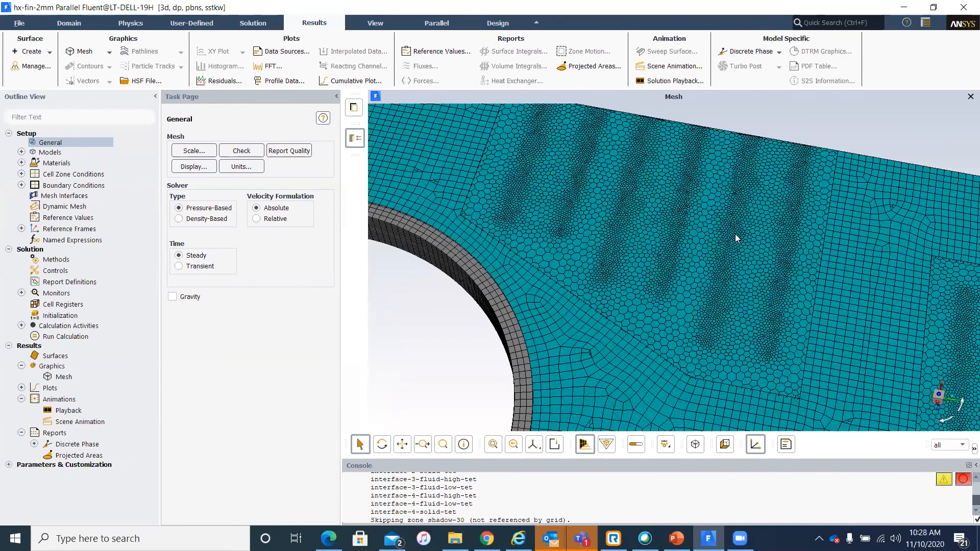
Inspect up close the interface between the swept fin mesh and the polyhedral louver mesh
{"action": "scroll", "coordinate": [666, 363], "scroll_direction": "down", "scroll_amount": 3}
{"action": "left_click_drag", "start_coordinate": [739, 299], "coordinate": [689, 349]}
{"action": "scroll", "coordinate": [695, 298], "scroll_direction": "up", "scroll_amount": 2}
{"action": "scroll", "coordinate": [695, 298], "scroll_direction": "up", "scroll_amount": 3}
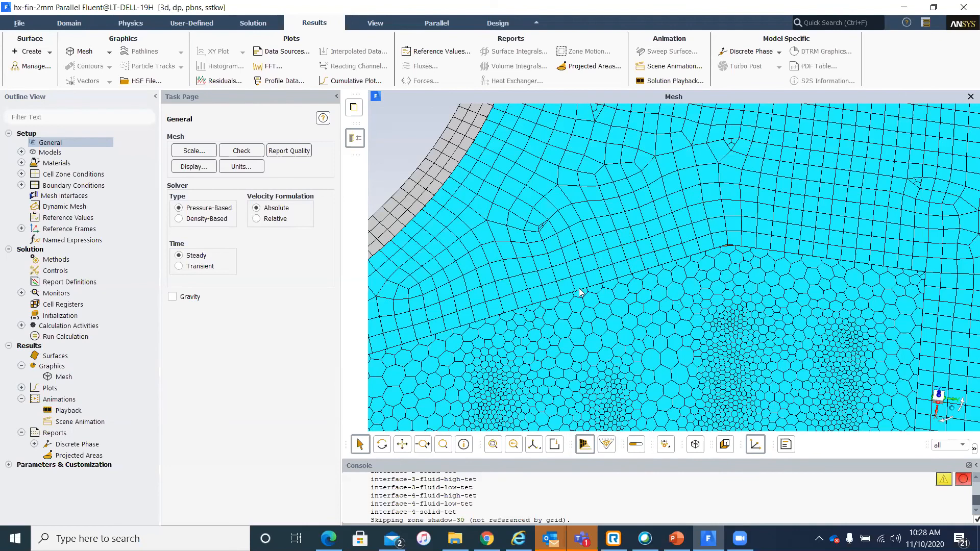
{"action": "scroll", "coordinate": [582, 293], "scroll_direction": "up", "scroll_amount": 1}
{"action": "scroll", "coordinate": [618, 272], "scroll_direction": "up", "scroll_amount": 1}
{"action": "scroll", "coordinate": [618, 272], "scroll_direction": "up", "scroll_amount": 2}
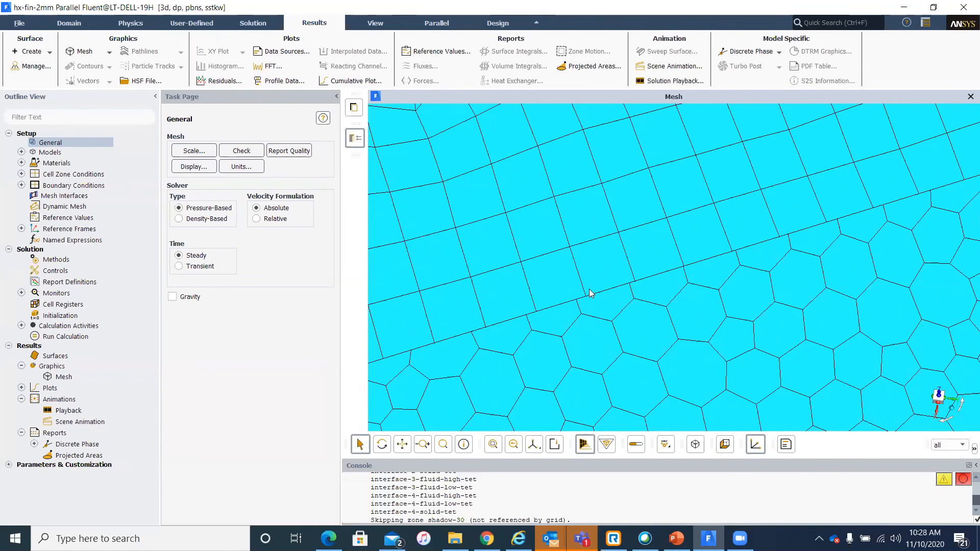
{"action": "scroll", "coordinate": [784, 311], "scroll_direction": "down", "scroll_amount": 5}
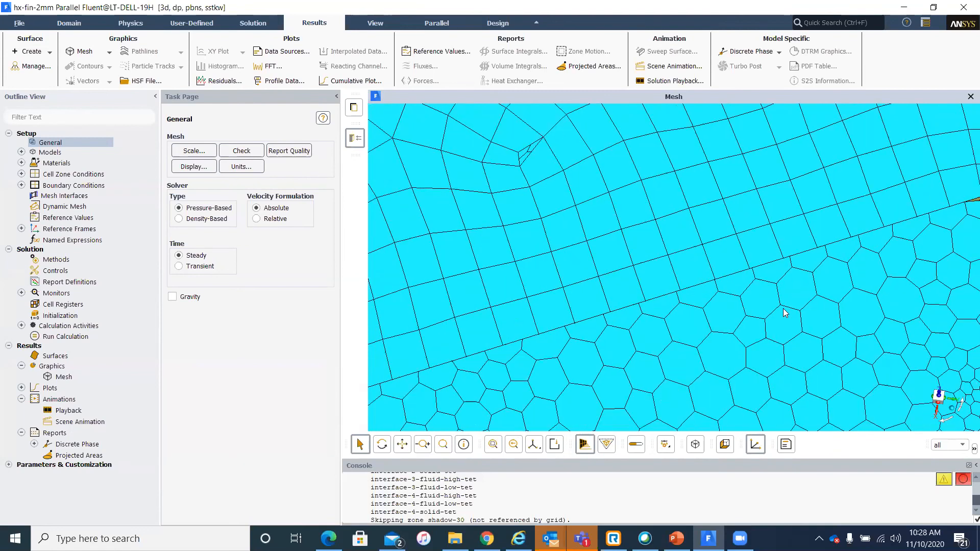
{"action": "scroll", "coordinate": [784, 312], "scroll_direction": "down", "scroll_amount": 2}
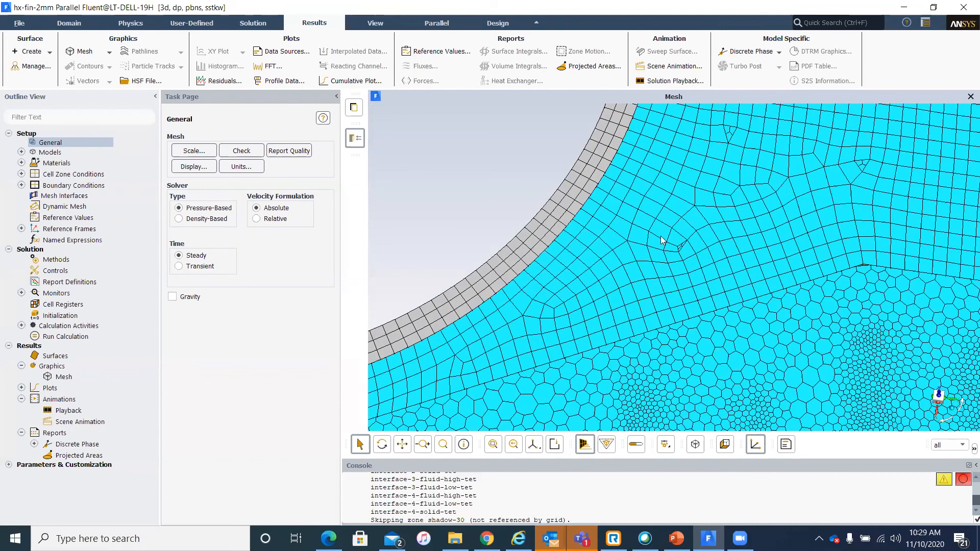
{"action": "scroll", "coordinate": [661, 241], "scroll_direction": "down", "scroll_amount": 1}
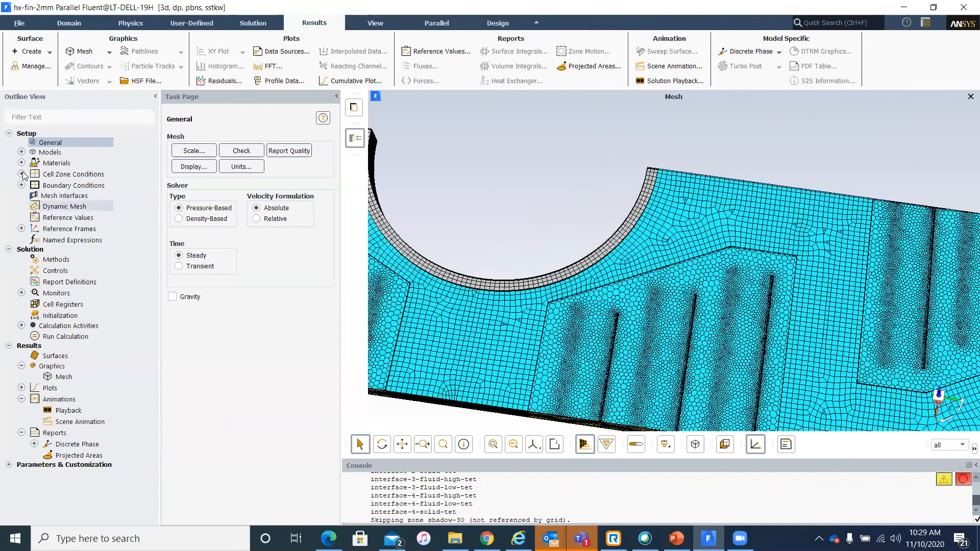
Display only the mesh of all Fluid cell zones
{"action": "left_click", "coordinate": [21, 174]}
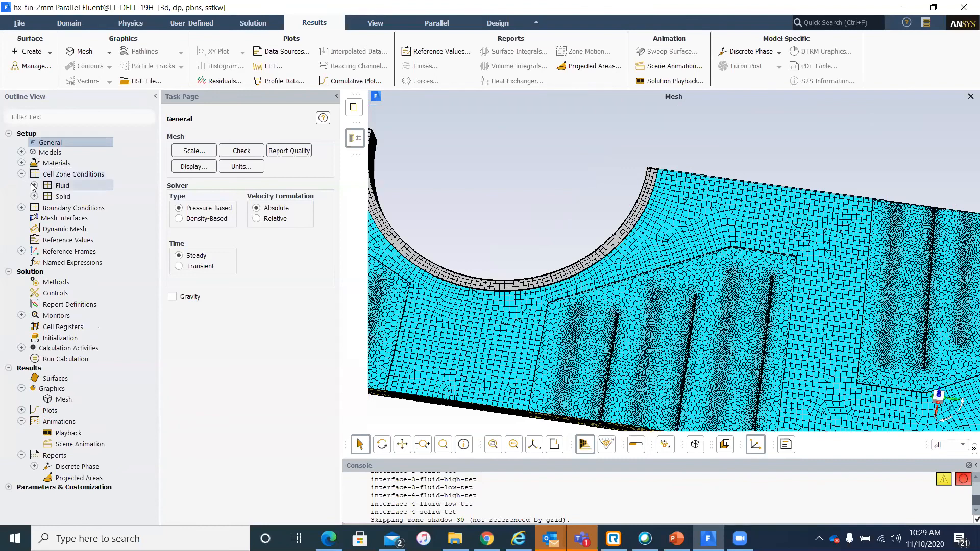
{"action": "left_click", "coordinate": [34, 185]}
{"action": "right_click", "coordinate": [105, 182]}
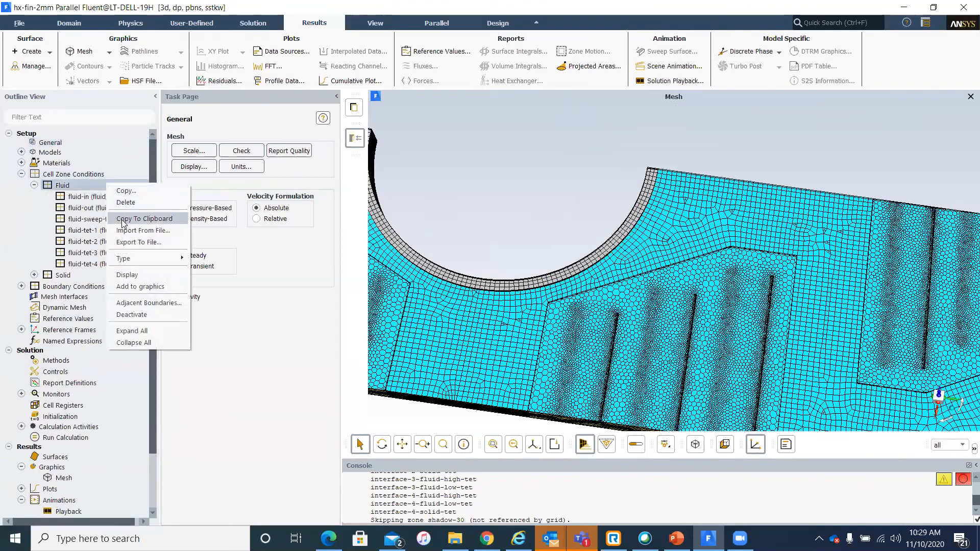
{"action": "left_click", "coordinate": [142, 276]}
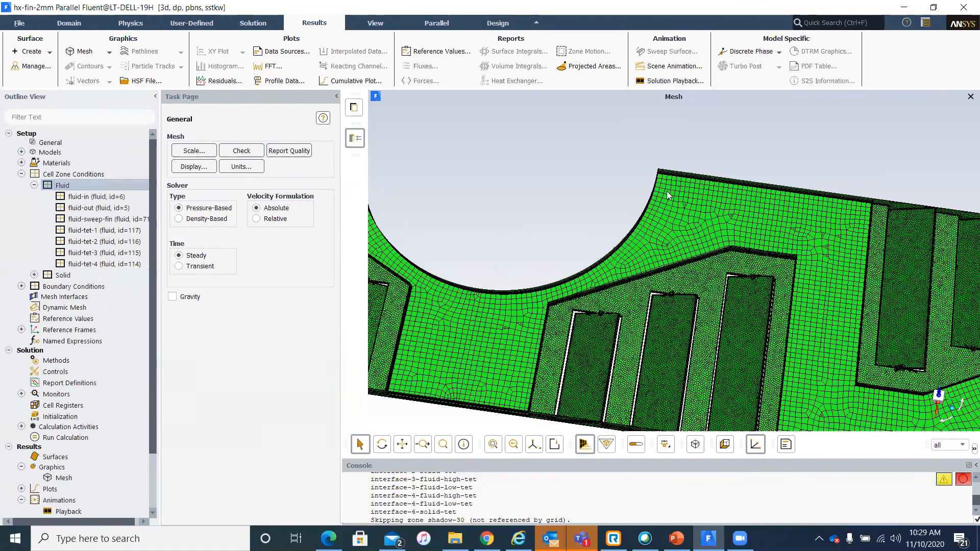
Examine the fluid zone mesh around the louvers, the near-wall layers and the interface between the swept and polyhedral cells
{"action": "scroll", "coordinate": [537, 259], "scroll_direction": "up", "scroll_amount": 3}
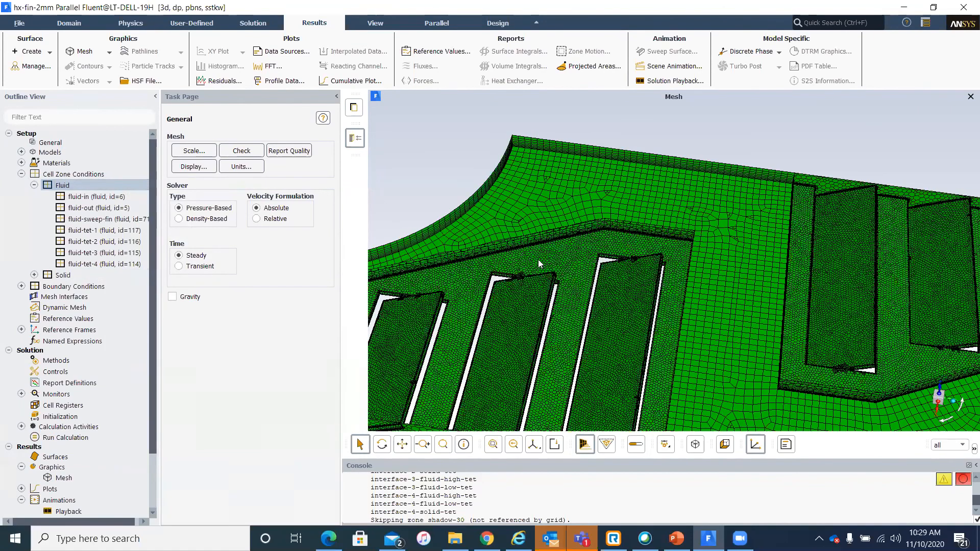
{"action": "scroll", "coordinate": [537, 264], "scroll_direction": "up", "scroll_amount": 5}
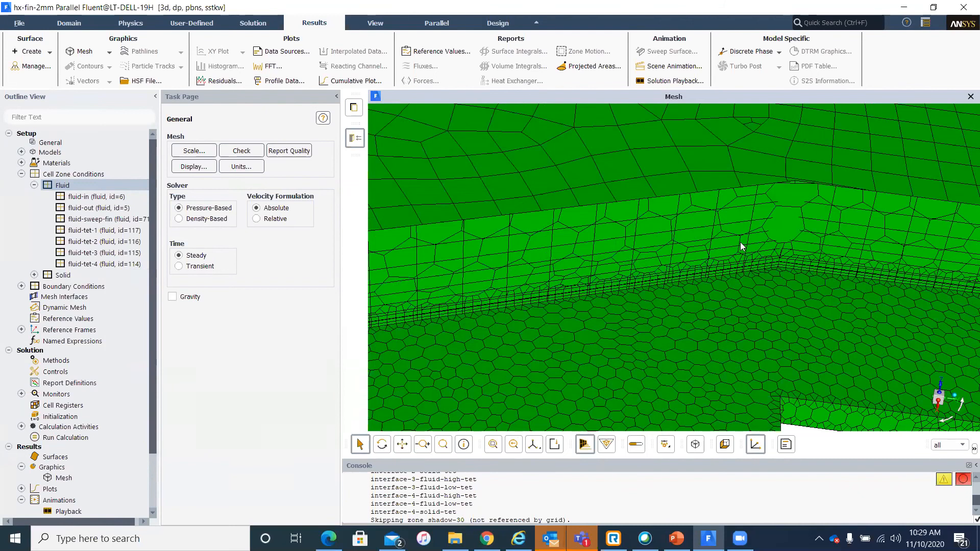
{"action": "scroll", "coordinate": [695, 233], "scroll_direction": "up", "scroll_amount": 1}
{"action": "mouse_move", "coordinate": [694, 229]}
{"action": "middle_mouse_down"}
{"action": "mouse_move", "coordinate": [669, 232]}
{"action": "mouse_move", "coordinate": [759, 238]}
{"action": "middle_mouse_up"}
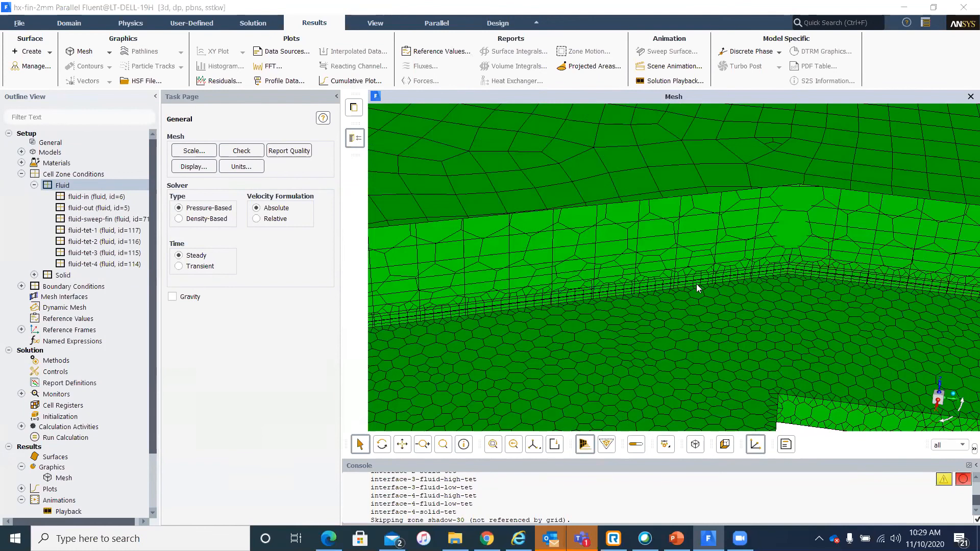
{"action": "scroll", "coordinate": [696, 284], "scroll_direction": "down", "scroll_amount": 5}
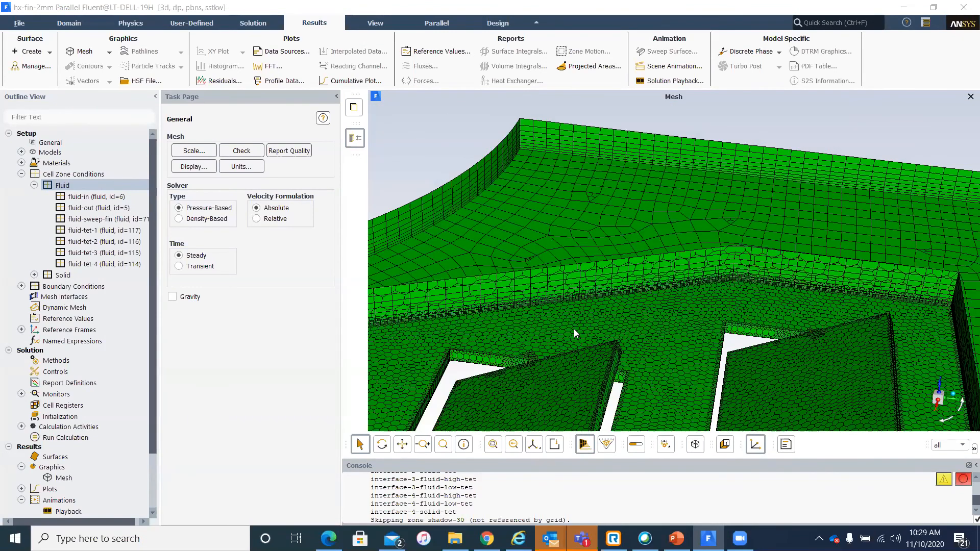
{"action": "scroll", "coordinate": [574, 329], "scroll_direction": "down", "scroll_amount": 3}
{"action": "left_click_drag", "start_coordinate": [574, 328], "coordinate": [709, 345]}
{"action": "scroll", "coordinate": [536, 331], "scroll_direction": "down", "scroll_amount": 4}
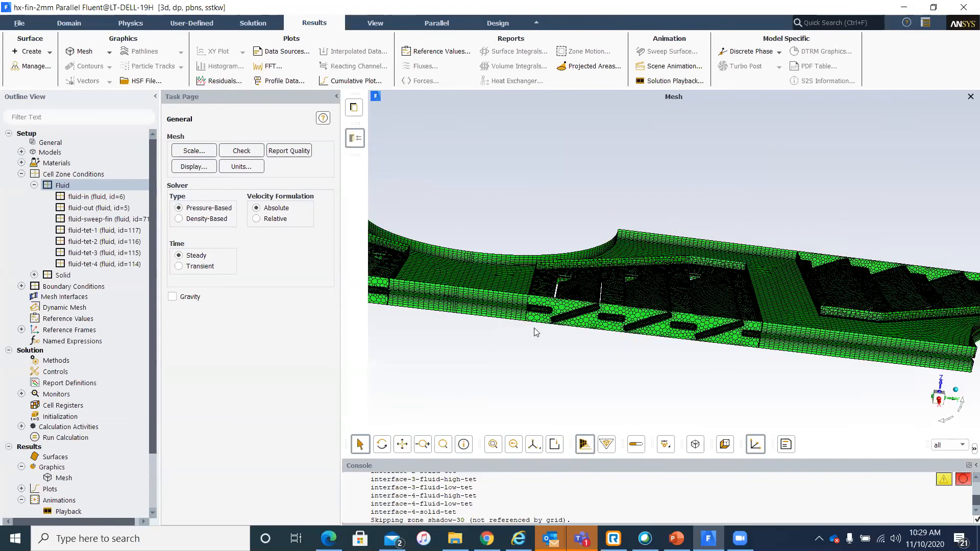
{"action": "left_click_drag", "start_coordinate": [542, 335], "coordinate": [781, 329]}
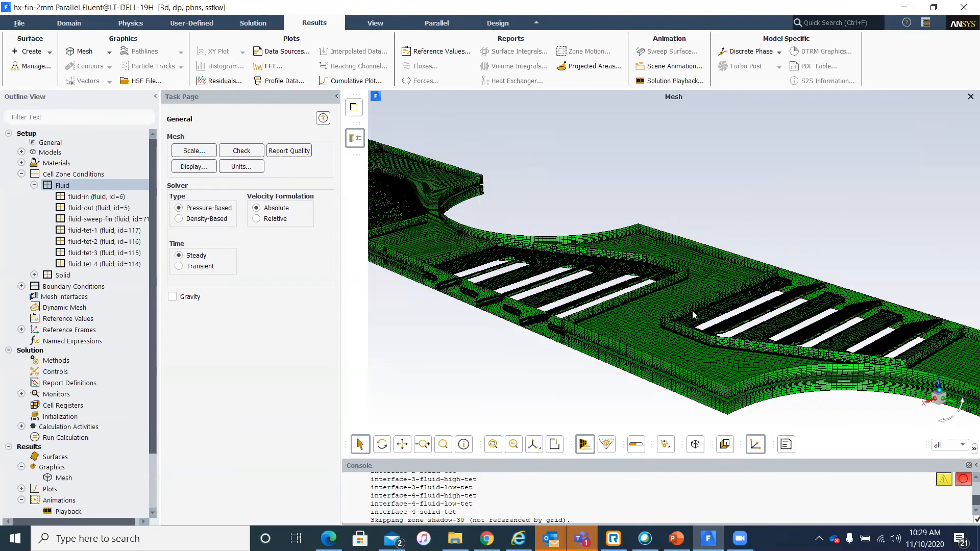
{"action": "scroll", "coordinate": [780, 329], "scroll_direction": "down", "scroll_amount": 3}
{"action": "scroll", "coordinate": [672, 306], "scroll_direction": "up", "scroll_amount": 2}
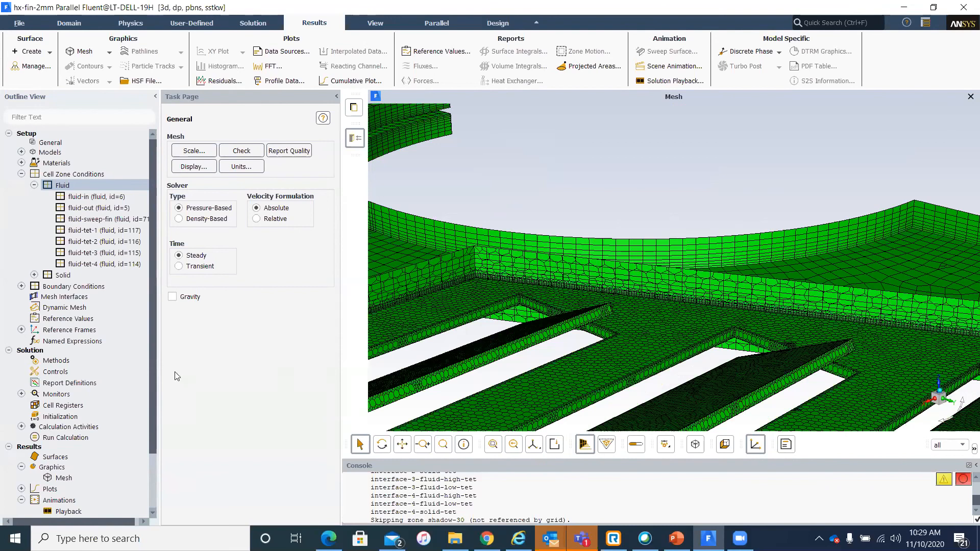
Open the mesh interfaces setup and look over the manual interface creation options
{"action": "left_click_drag", "start_coordinate": [159, 366], "coordinate": [209, 364]}
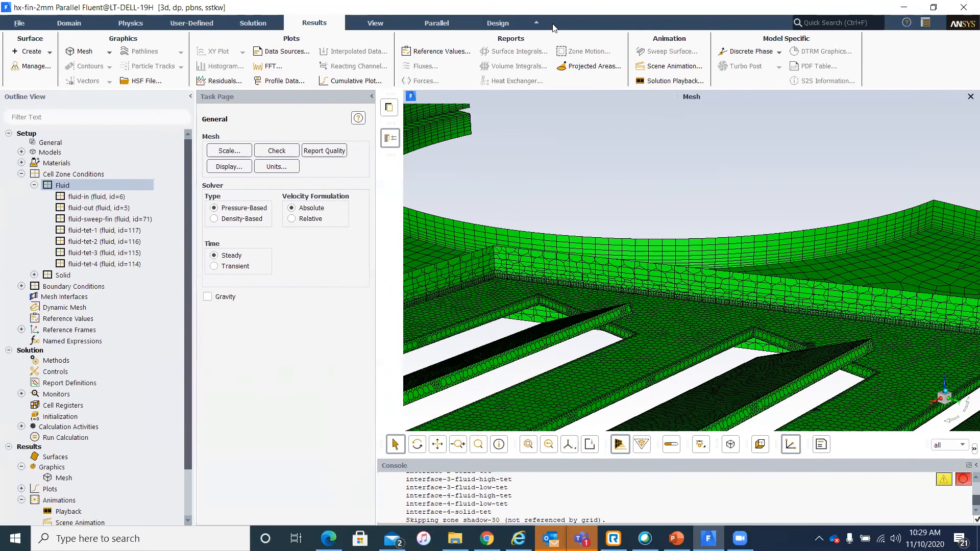
{"action": "left_click", "coordinate": [78, 29]}
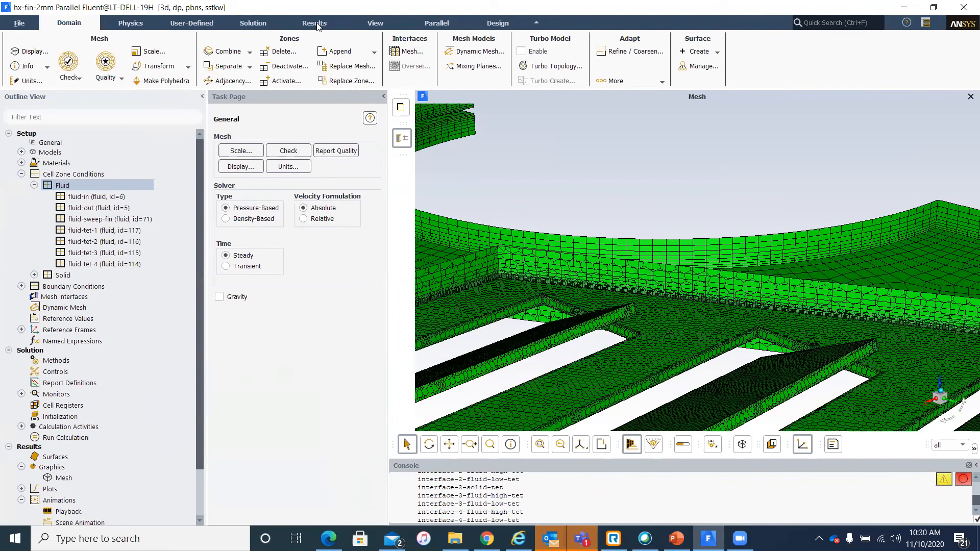
{"action": "left_click", "coordinate": [66, 297]}
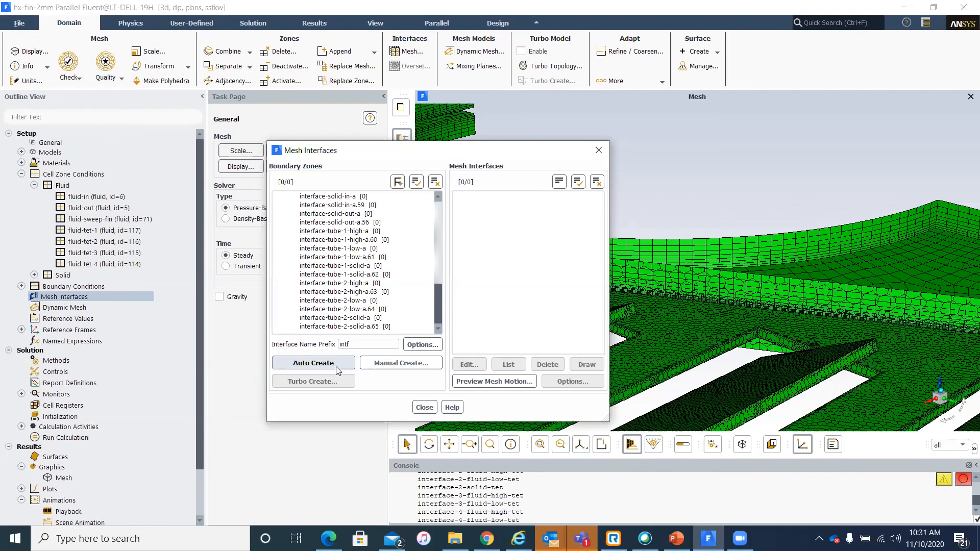
{"action": "left_click", "coordinate": [426, 366]}
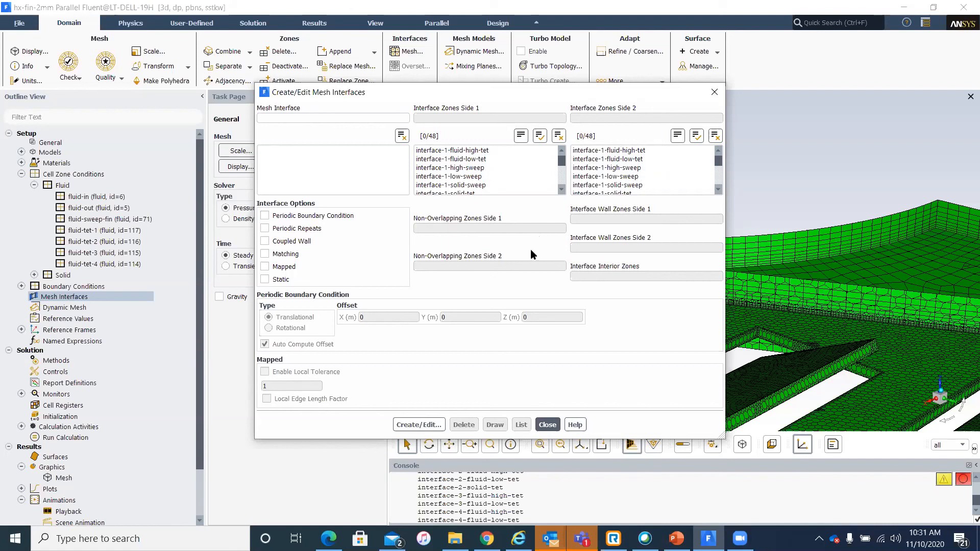
{"action": "left_click", "coordinate": [548, 426]}
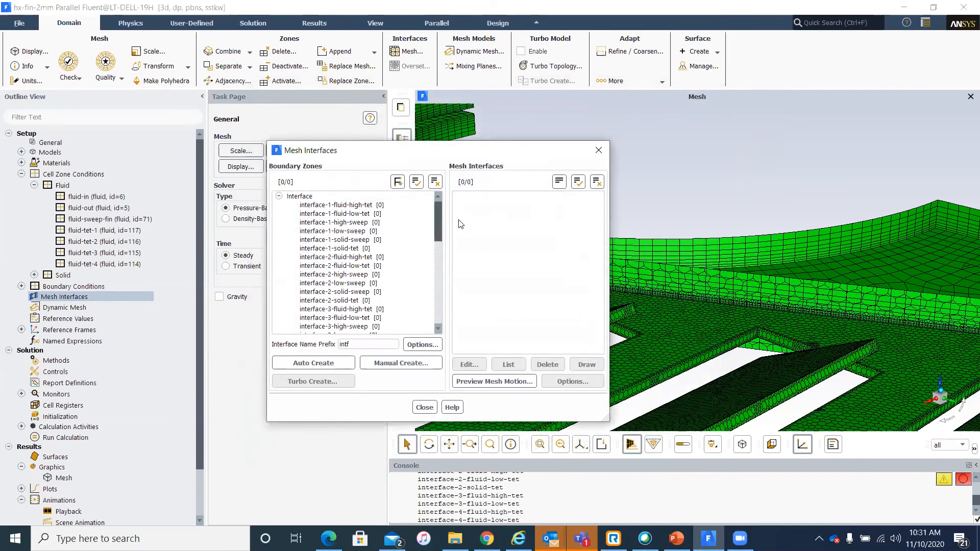
Automatically create mesh interfaces from all interface boundary zones, using the name prefix intf
{"action": "left_click", "coordinate": [353, 364]}
{"action": "left_click", "coordinate": [557, 284]}
{"action": "left_click", "coordinate": [417, 182]}
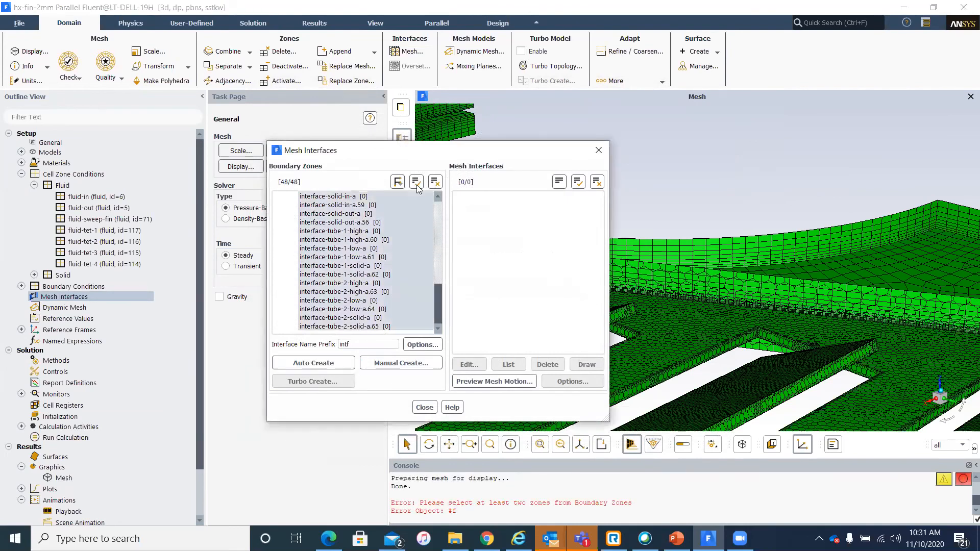
{"action": "left_click", "coordinate": [324, 358]}
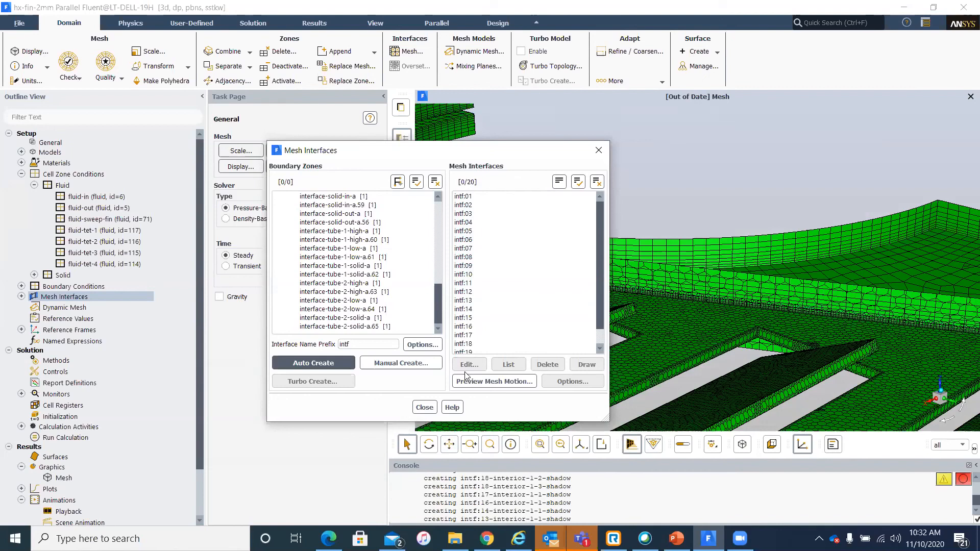
{"action": "left_click", "coordinate": [432, 408]}
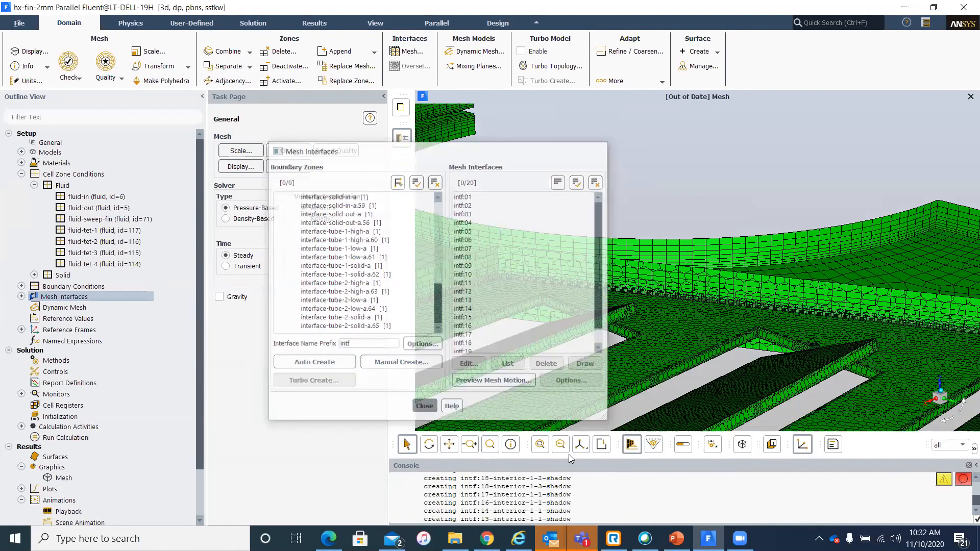
Run a mesh check with the console enlarged and set the temperature unit to c
{"action": "left_click_drag", "start_coordinate": [576, 352], "coordinate": [576, 254]}
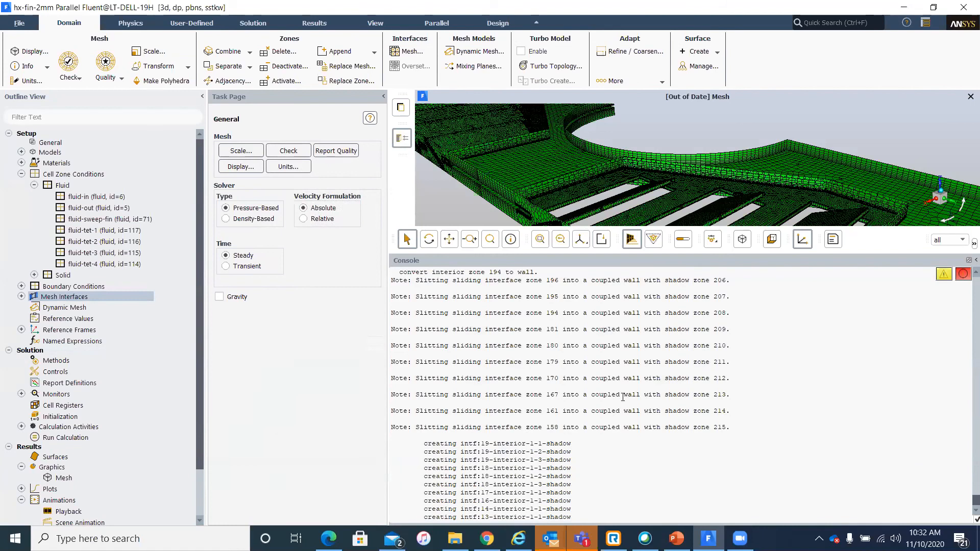
{"action": "left_click", "coordinate": [300, 152]}
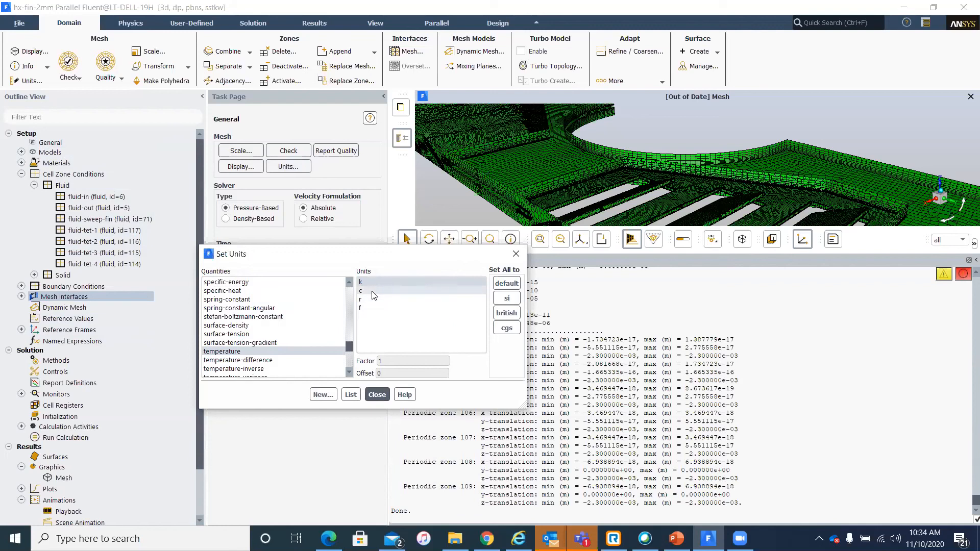
{"action": "left_click", "coordinate": [373, 292]}
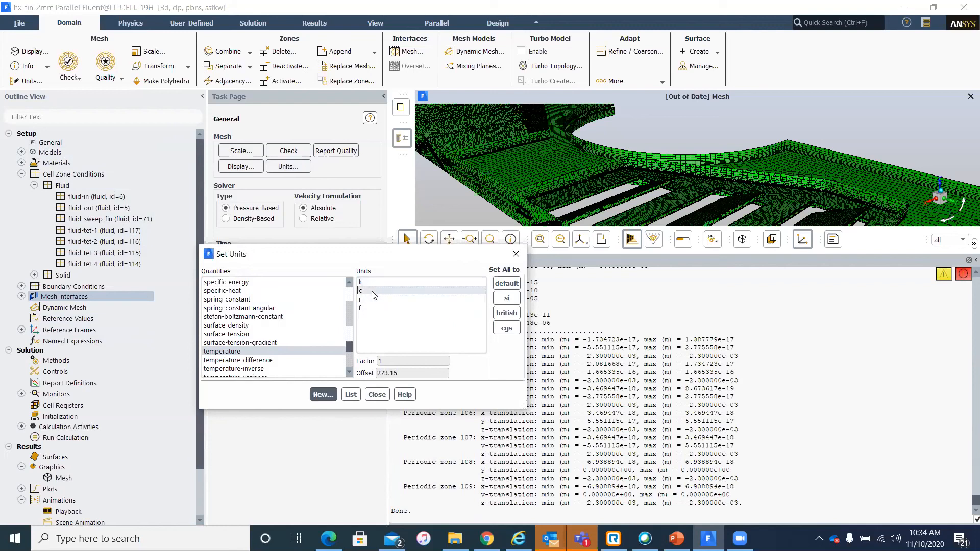
{"action": "left_click", "coordinate": [377, 394]}
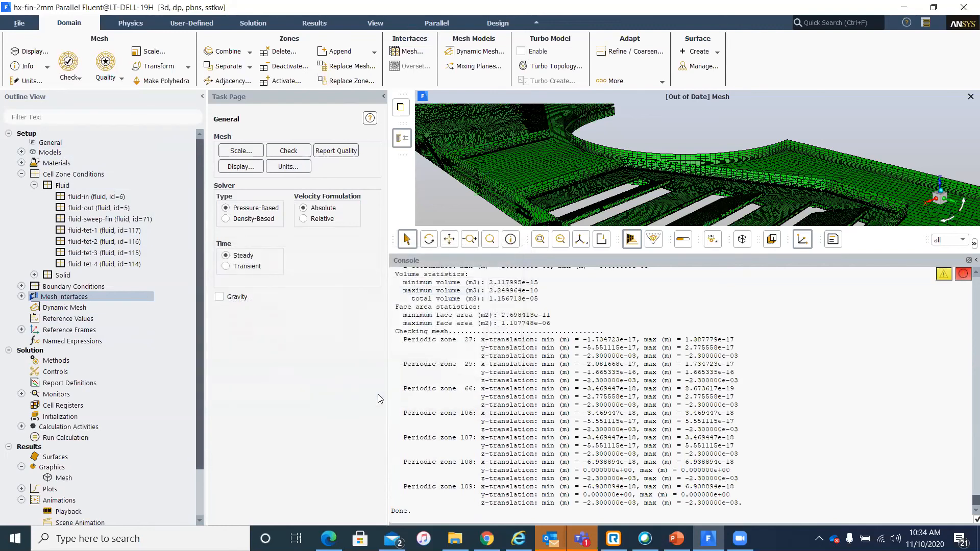
Set the viscous model to Laminar and turn on the energy equation
{"action": "left_click", "coordinate": [22, 174]}
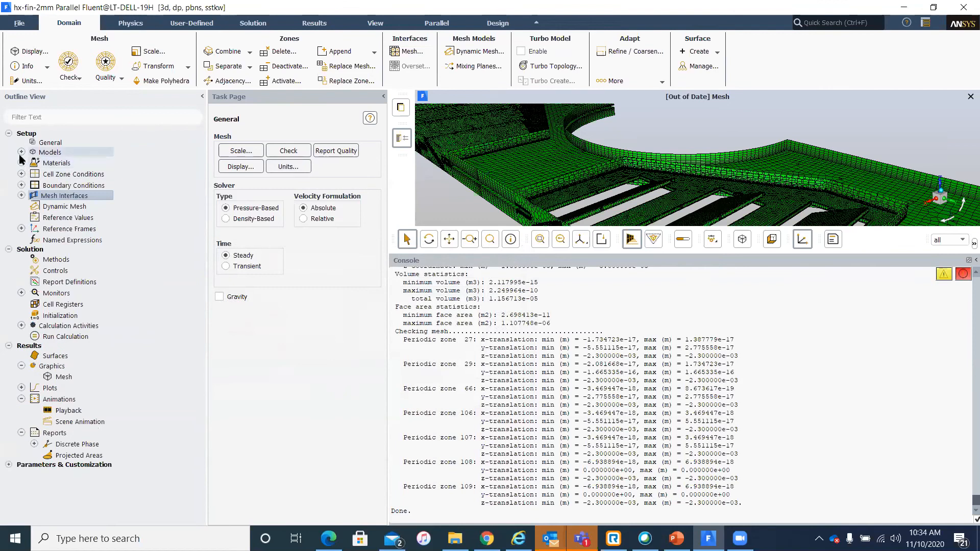
{"action": "left_click", "coordinate": [22, 152]}
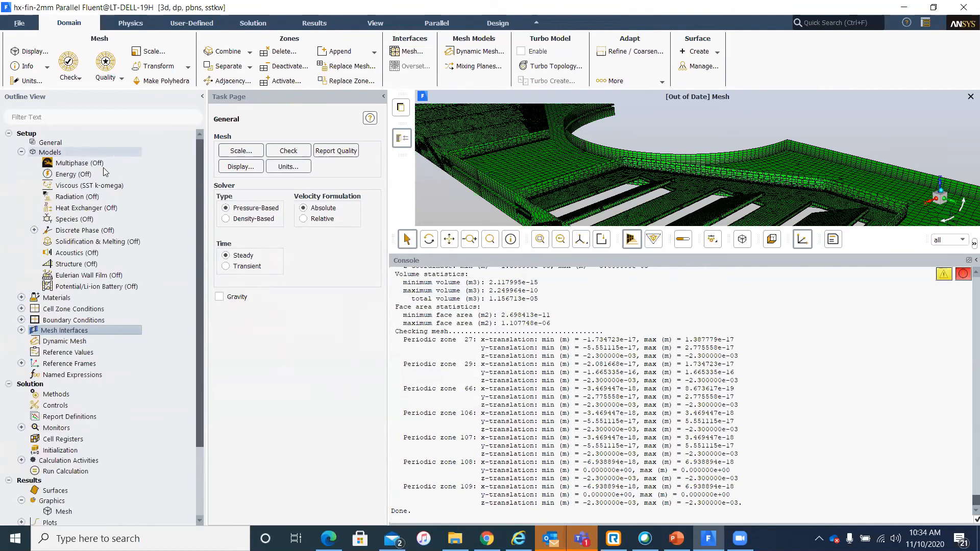
{"action": "double_click", "coordinate": [127, 187]}
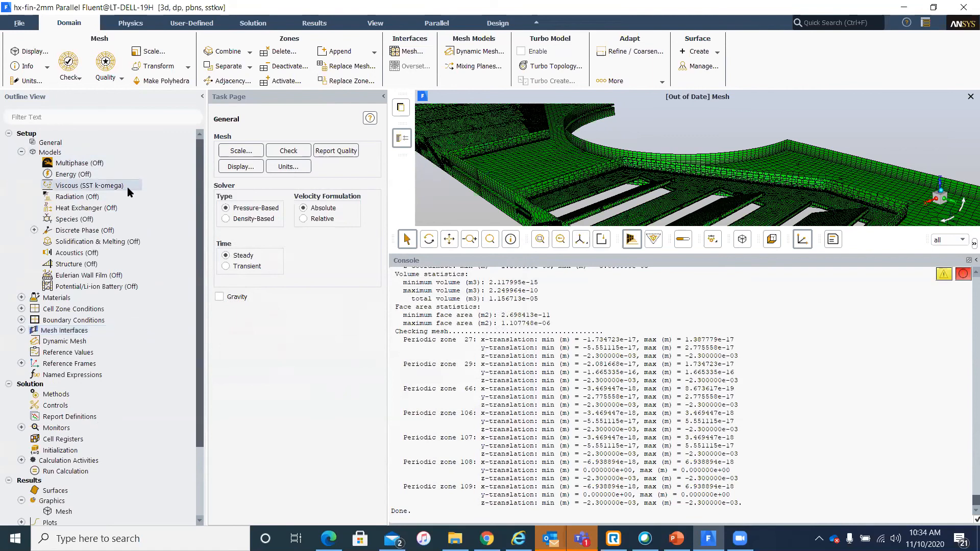
{"action": "left_click", "coordinate": [359, 128]}
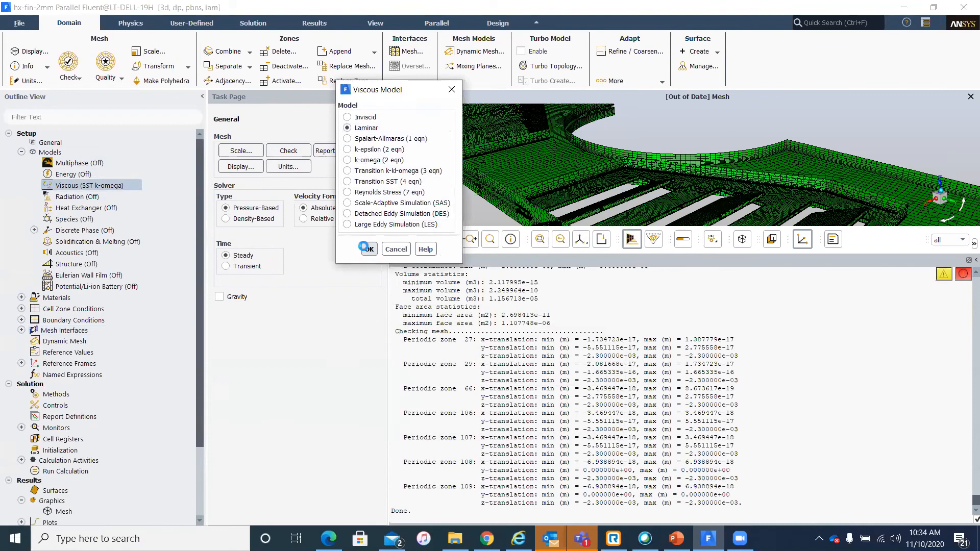
{"action": "left_click", "coordinate": [366, 249]}
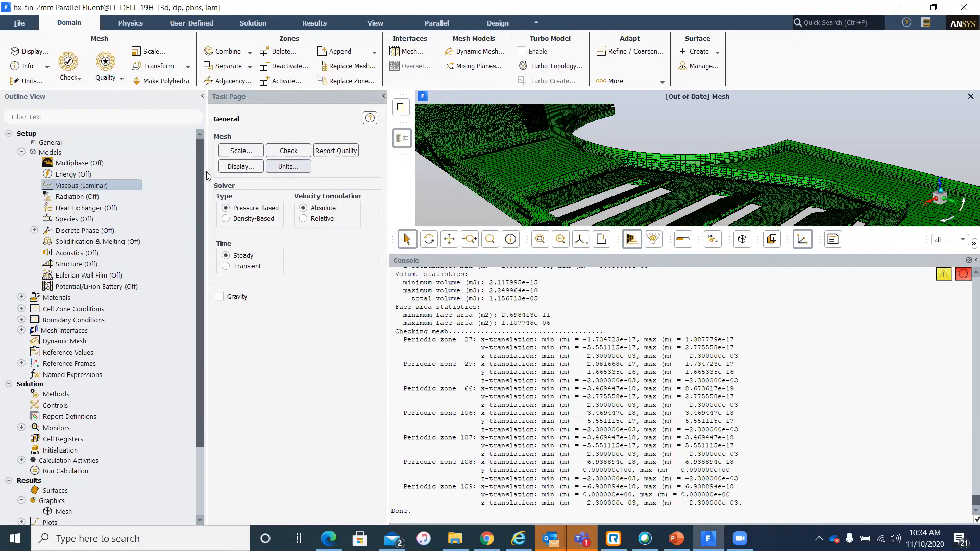
{"action": "left_click", "coordinate": [95, 175]}
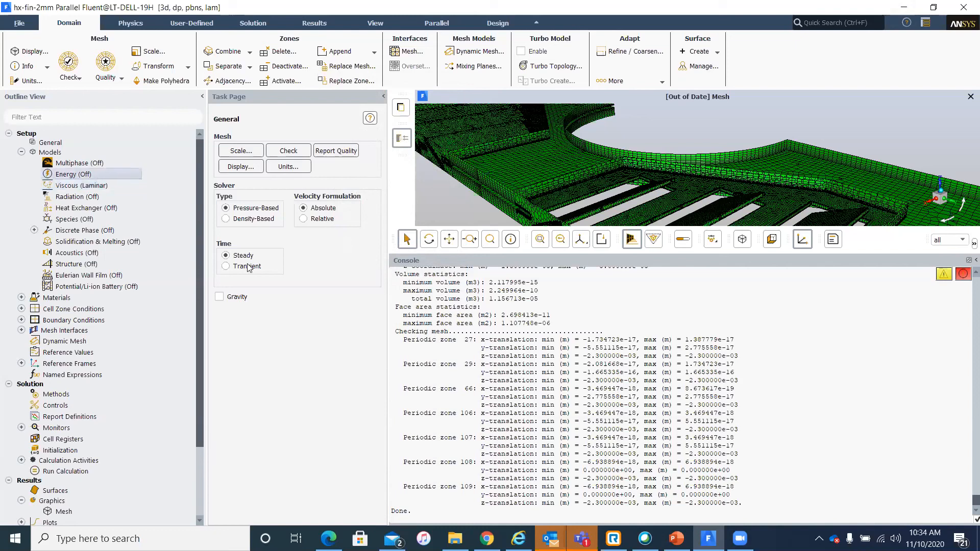
{"action": "left_click", "coordinate": [235, 282]}
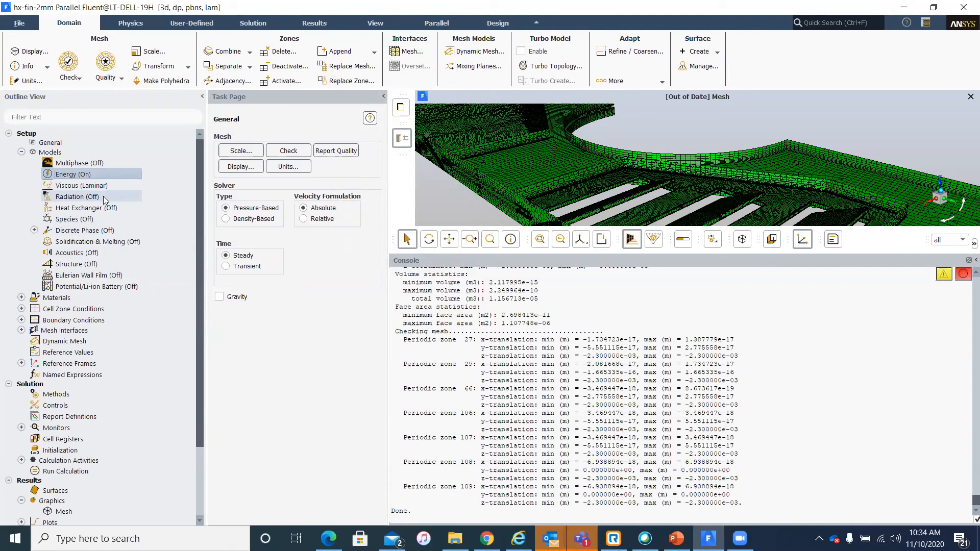
Review the available radiation models while leaving radiation off
{"action": "double_click", "coordinate": [103, 196]}
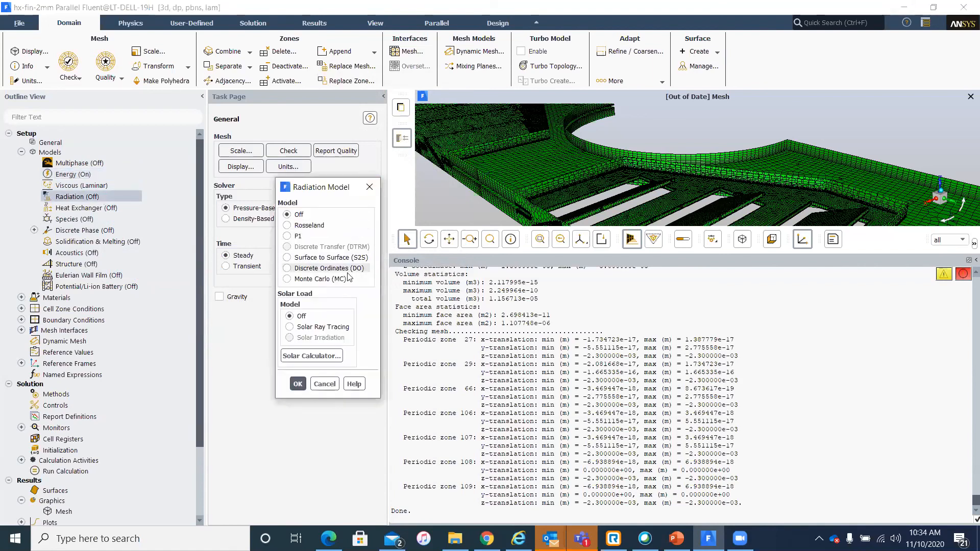
{"action": "left_click", "coordinate": [324, 384]}
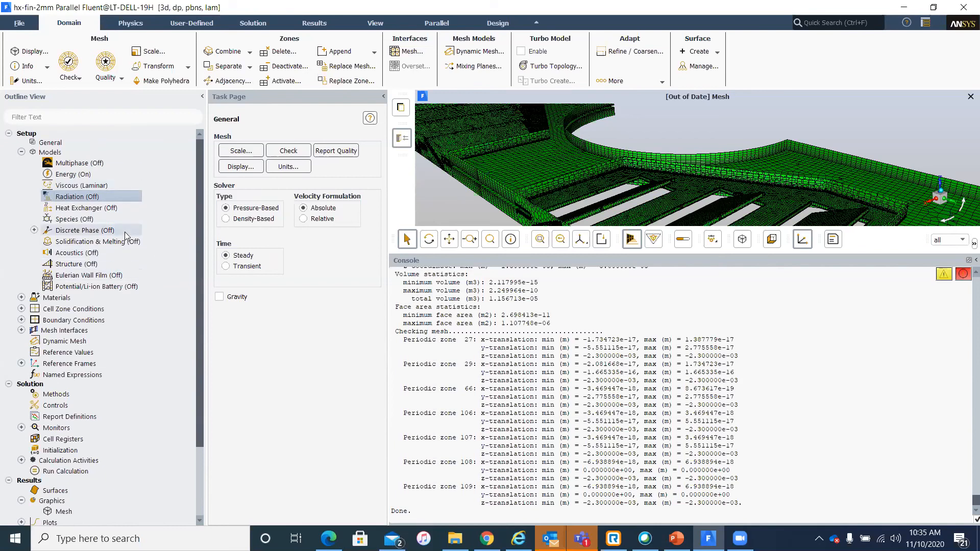
{"action": "left_click", "coordinate": [21, 152]}
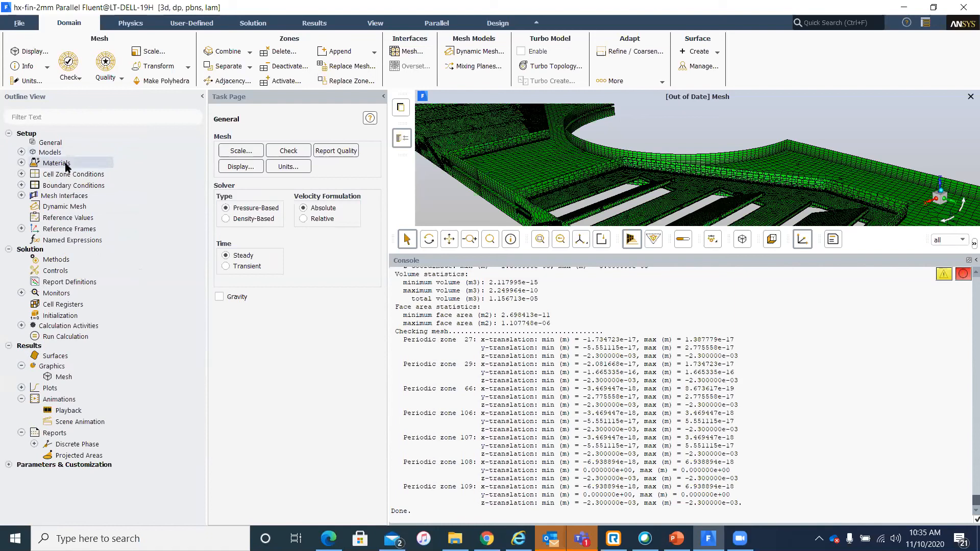
List the fluid and solid materials and look over the fin mesh around the louvers and tube cutouts
{"action": "left_click", "coordinate": [21, 163]}
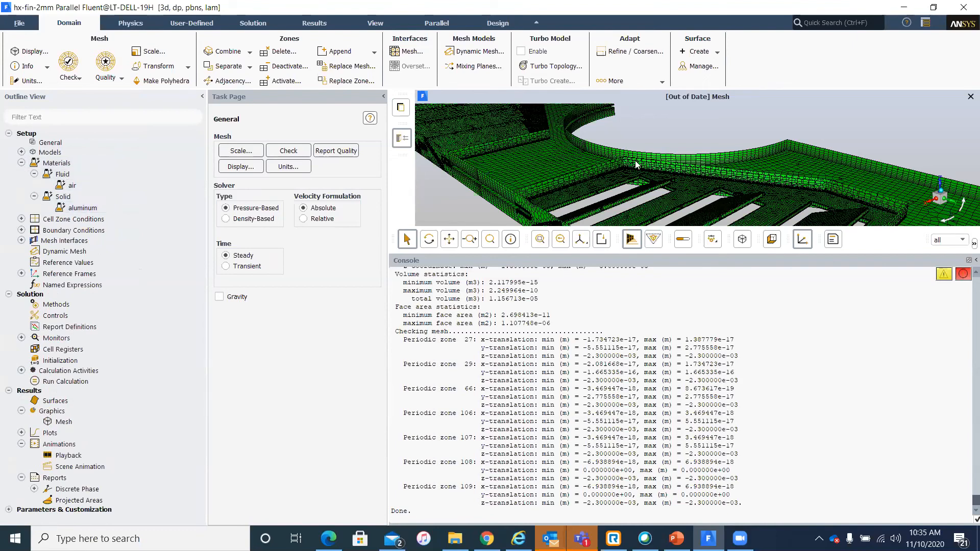
{"action": "scroll", "coordinate": [635, 164], "scroll_direction": "down", "scroll_amount": 5}
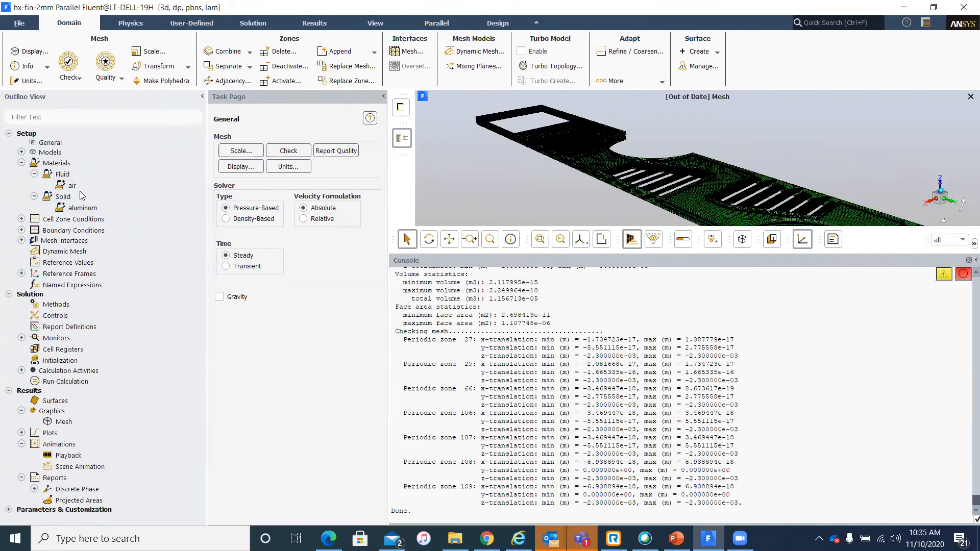
{"action": "scroll", "coordinate": [746, 153], "scroll_direction": "up", "scroll_amount": 5}
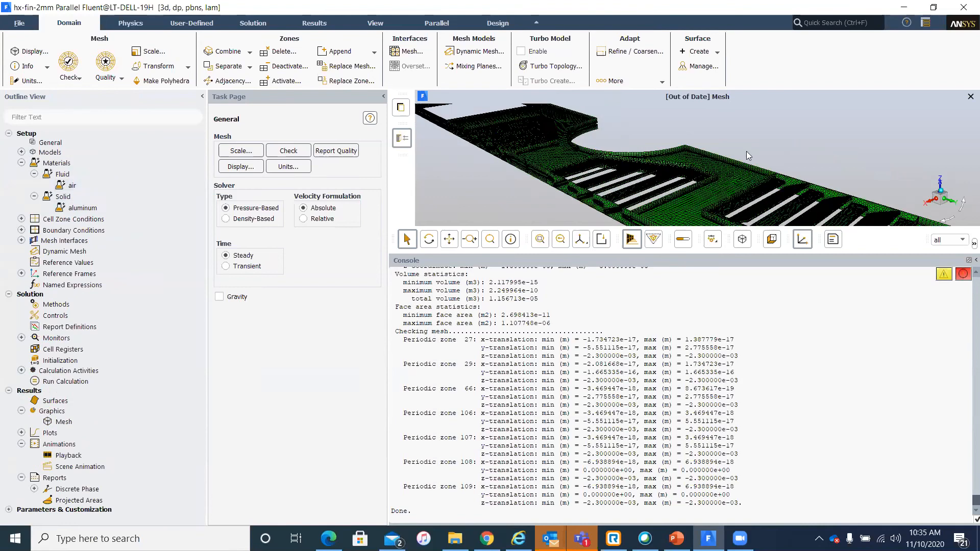
{"action": "middle_click_drag", "start_coordinate": [762, 152], "coordinate": [644, 169]}
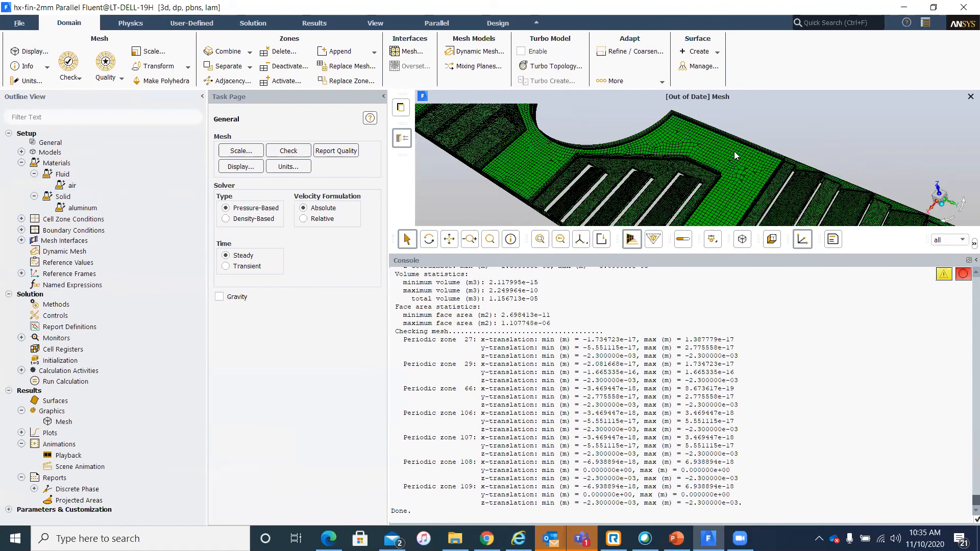
{"action": "scroll", "coordinate": [734, 151], "scroll_direction": "down", "scroll_amount": 5}
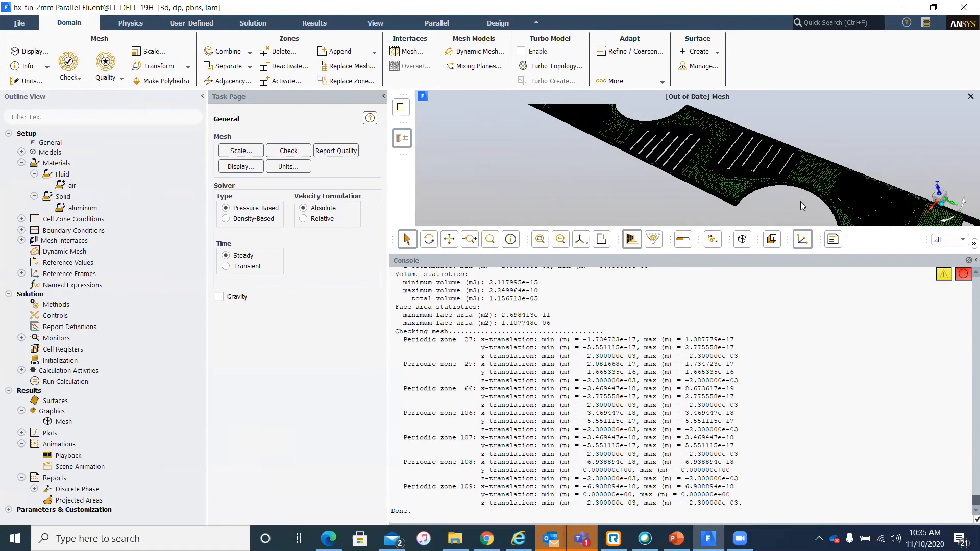
{"action": "scroll", "coordinate": [806, 168], "scroll_direction": "up", "scroll_amount": 5}
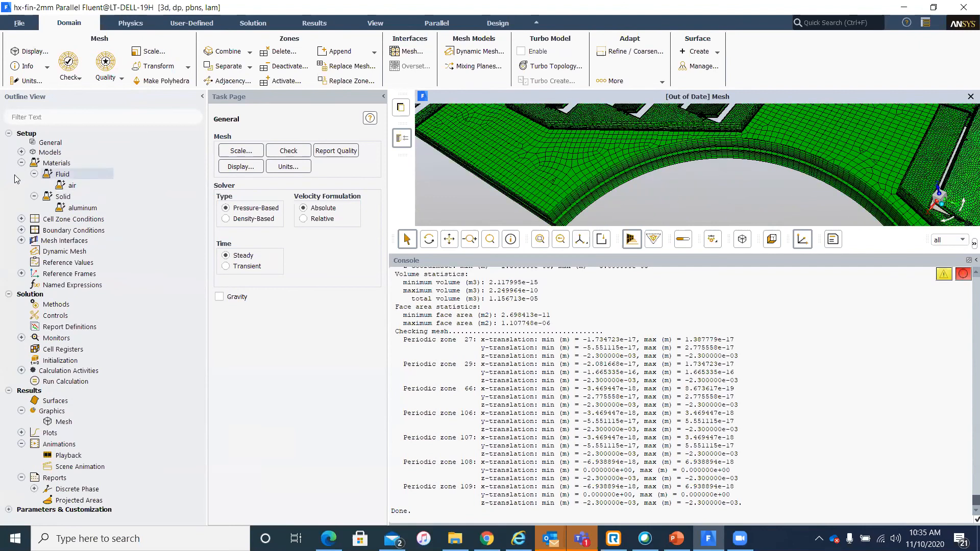
Copy the solid material copper (cu) from the Fluent database into the case materials
{"action": "double_click", "coordinate": [56, 162]}
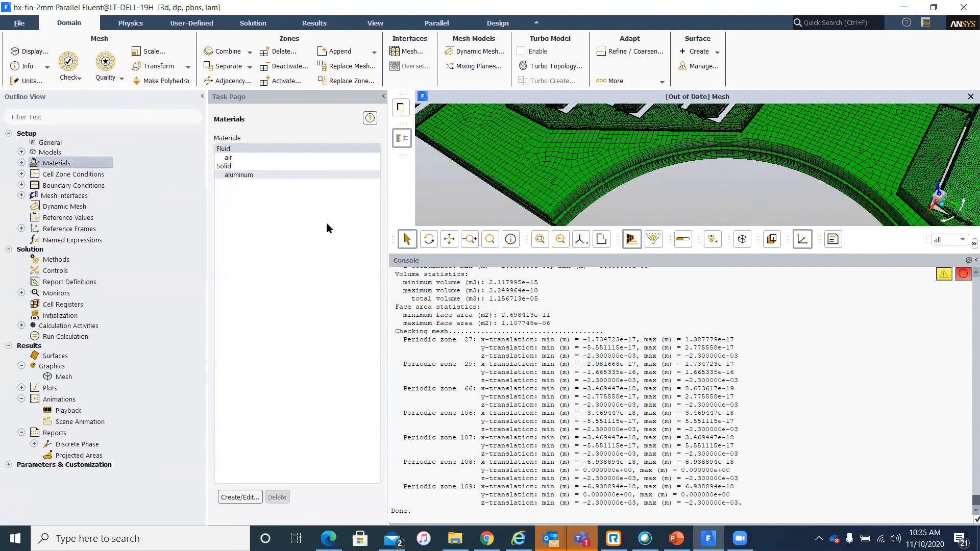
{"action": "left_click", "coordinate": [252, 497]}
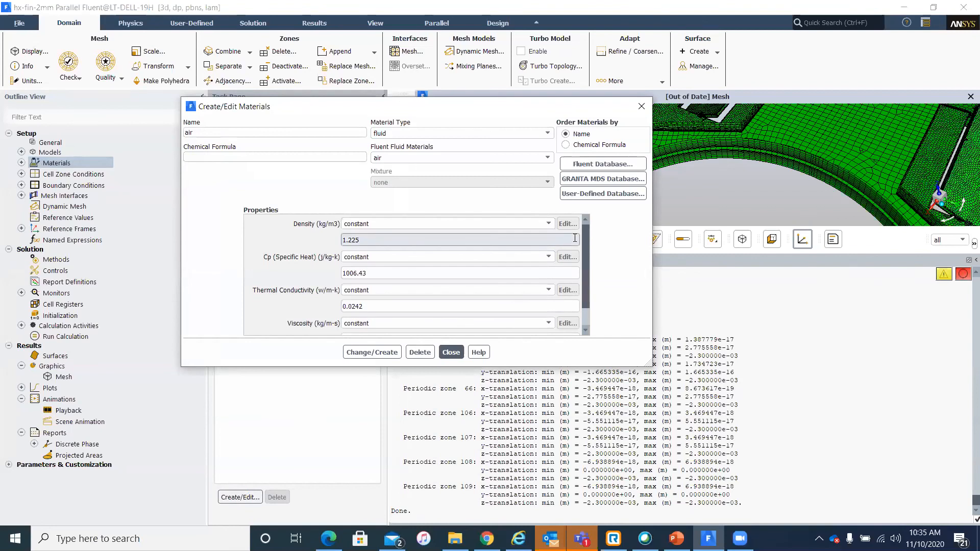
{"action": "left_click", "coordinate": [616, 167]}
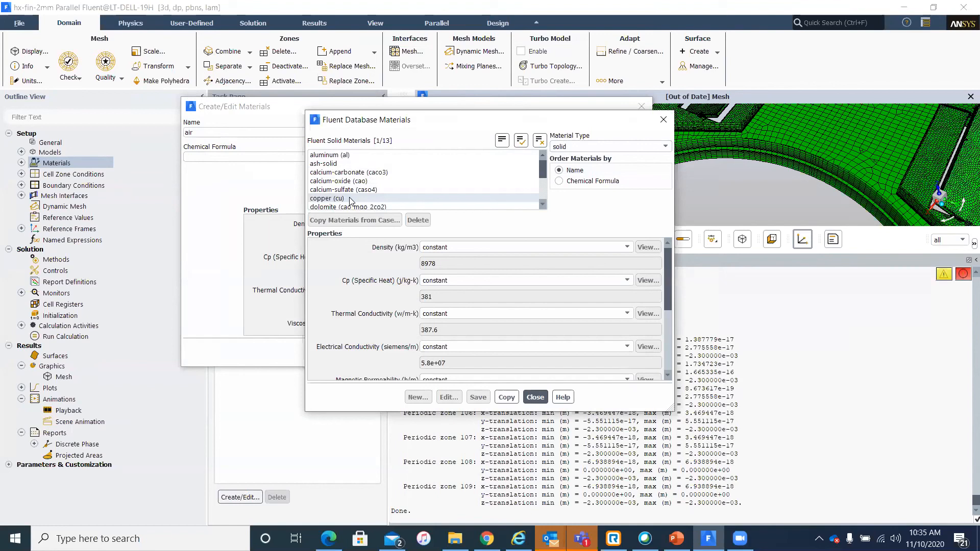
{"action": "left_click", "coordinate": [507, 397]}
{"action": "left_click", "coordinate": [534, 397]}
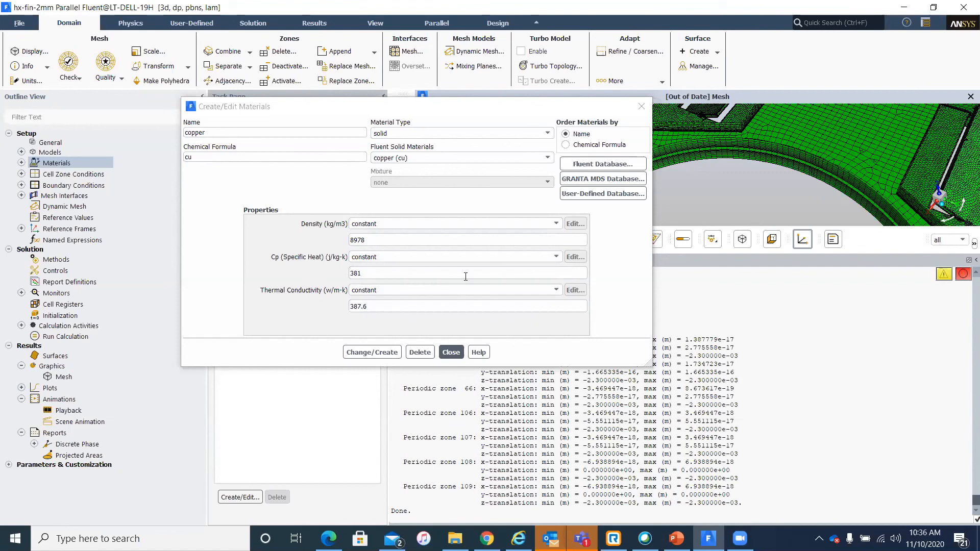
{"action": "left_click", "coordinate": [523, 290]}
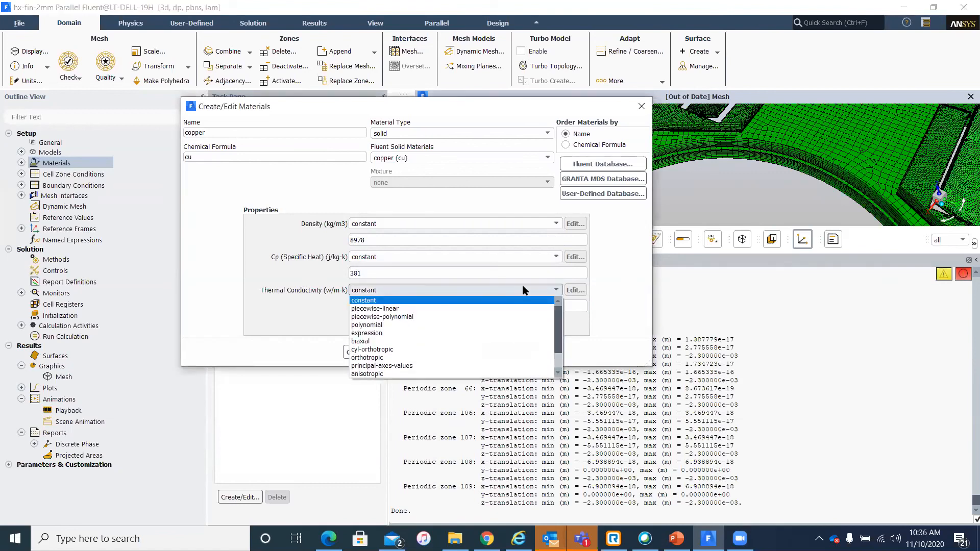
{"action": "left_click", "coordinate": [465, 324]}
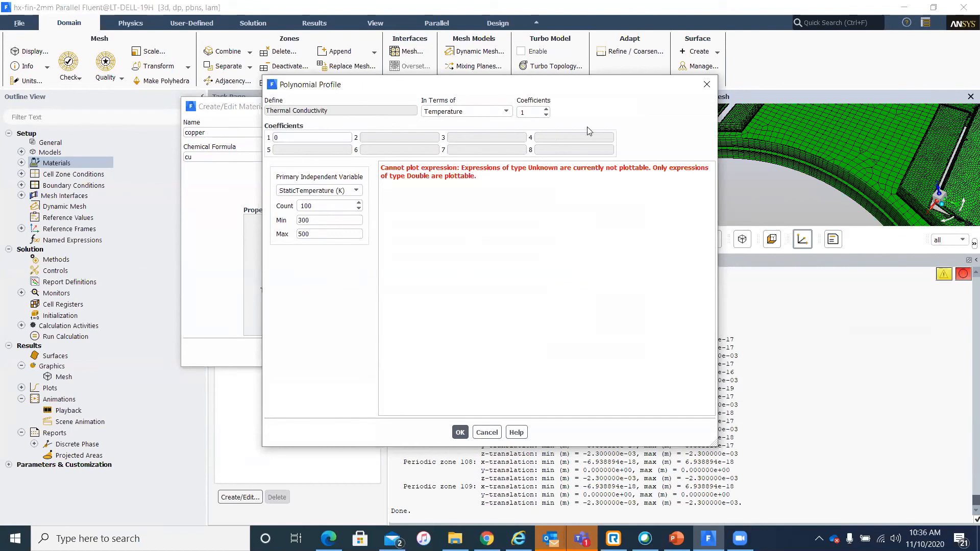
{"action": "left_click", "coordinate": [546, 109]}
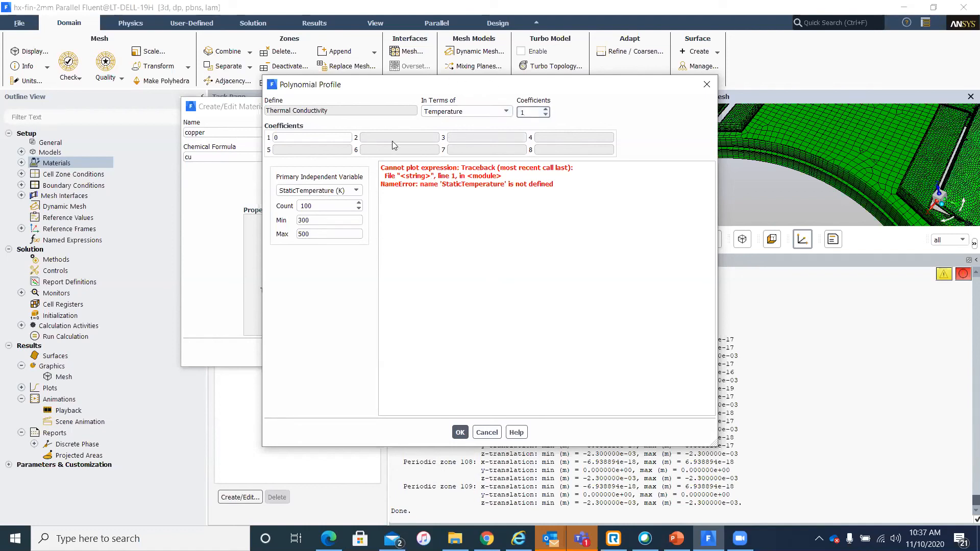
{"action": "left_click", "coordinate": [493, 431]}
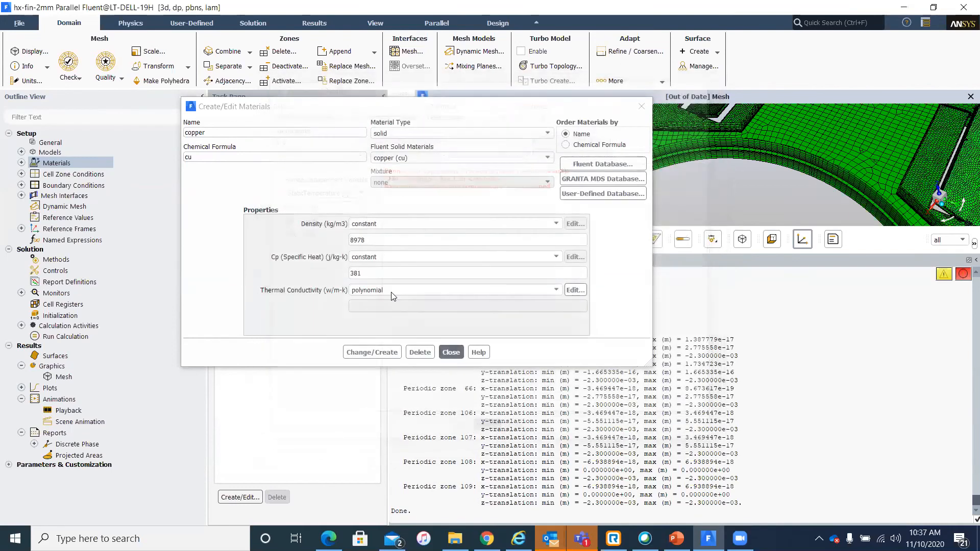
Set copper's thermal conductivity method to constant and save the material definition
{"action": "left_click", "coordinate": [544, 286]}
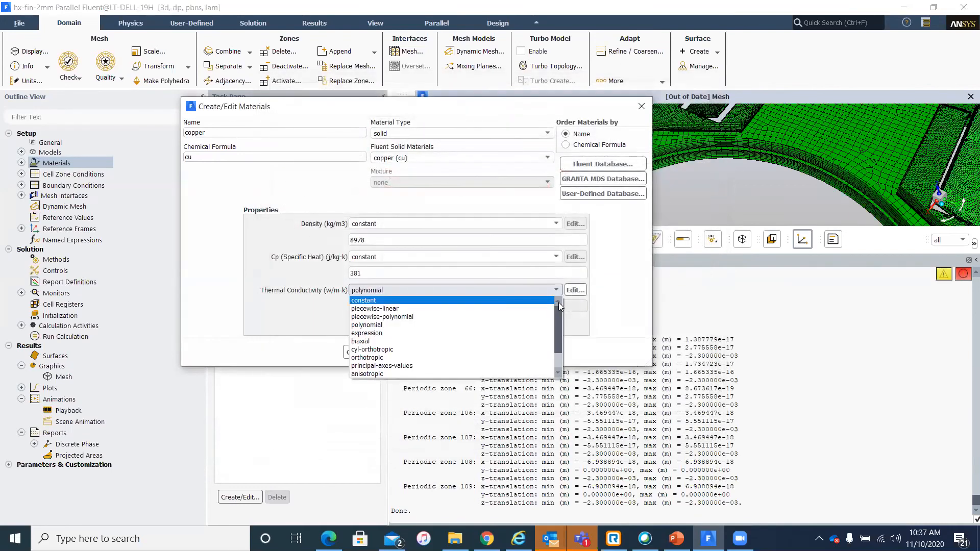
{"action": "left_click", "coordinate": [527, 301]}
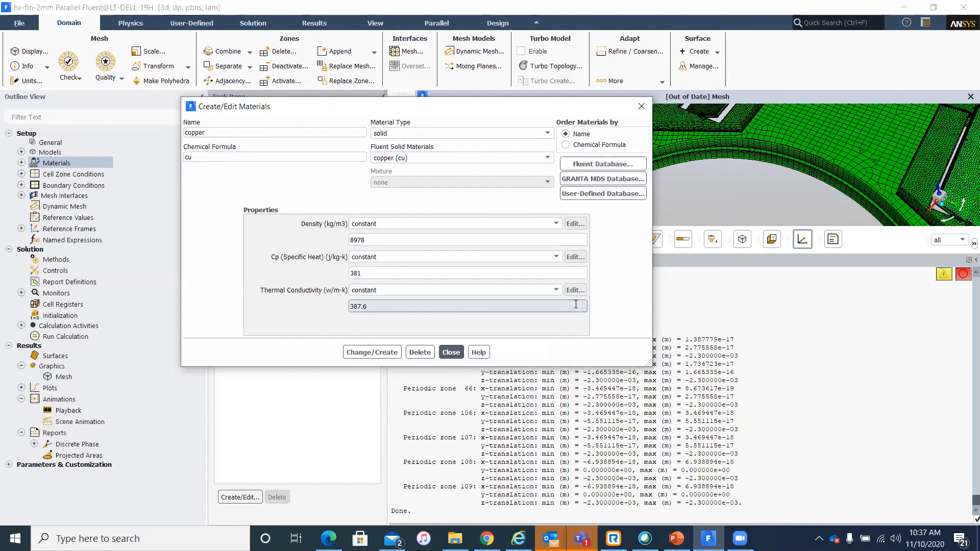
{"action": "left_click", "coordinate": [380, 352]}
{"action": "left_click", "coordinate": [451, 352]}
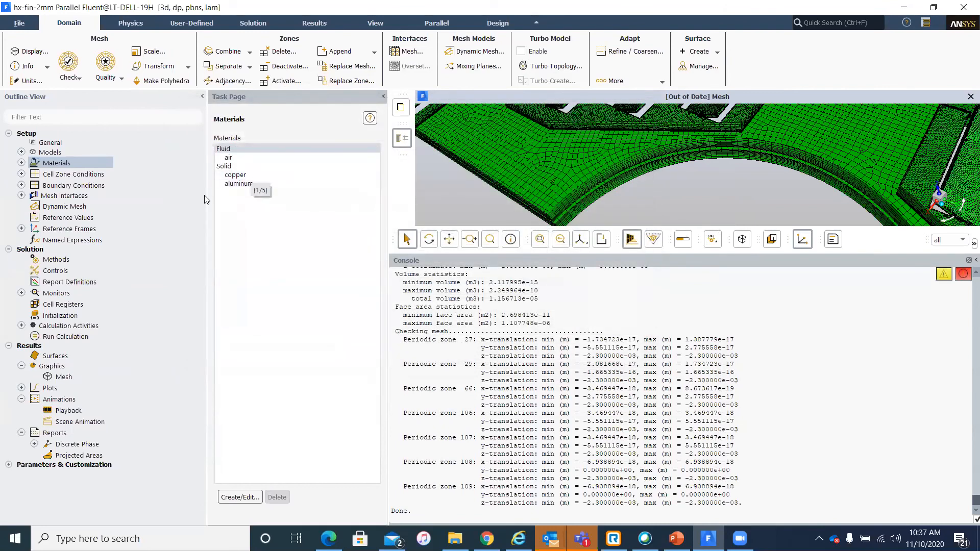
Assign copper as the material of the solid-tube-1 cell zone and reopen the zone to check it
{"action": "left_click", "coordinate": [21, 175]}
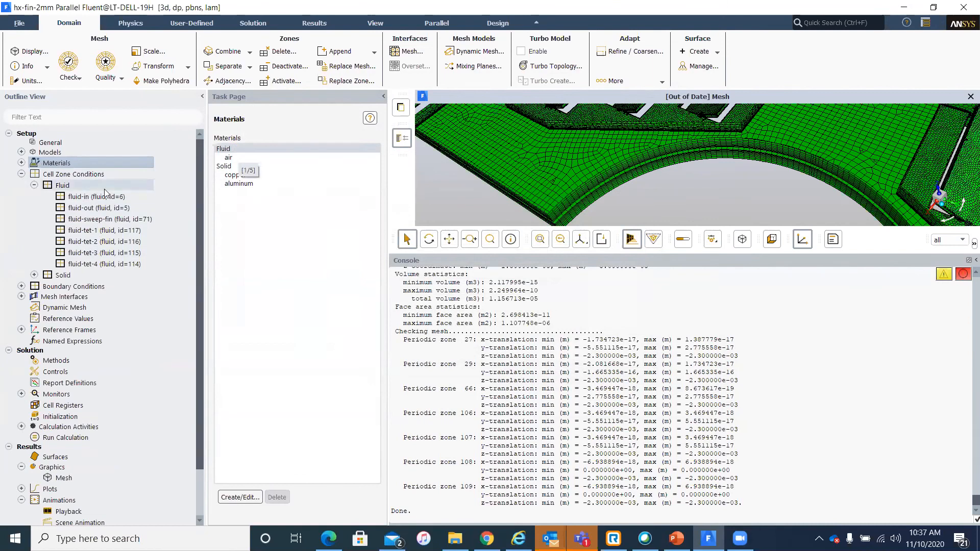
{"action": "left_click", "coordinate": [35, 275]}
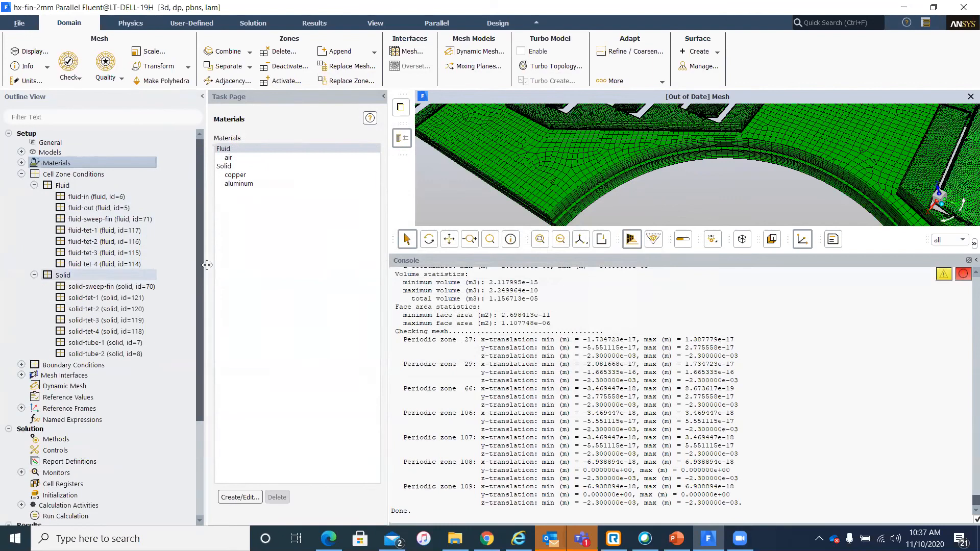
{"action": "left_click_drag", "start_coordinate": [827, 162], "coordinate": [814, 128]}
{"action": "scroll", "coordinate": [815, 128], "scroll_direction": "down", "scroll_amount": 3}
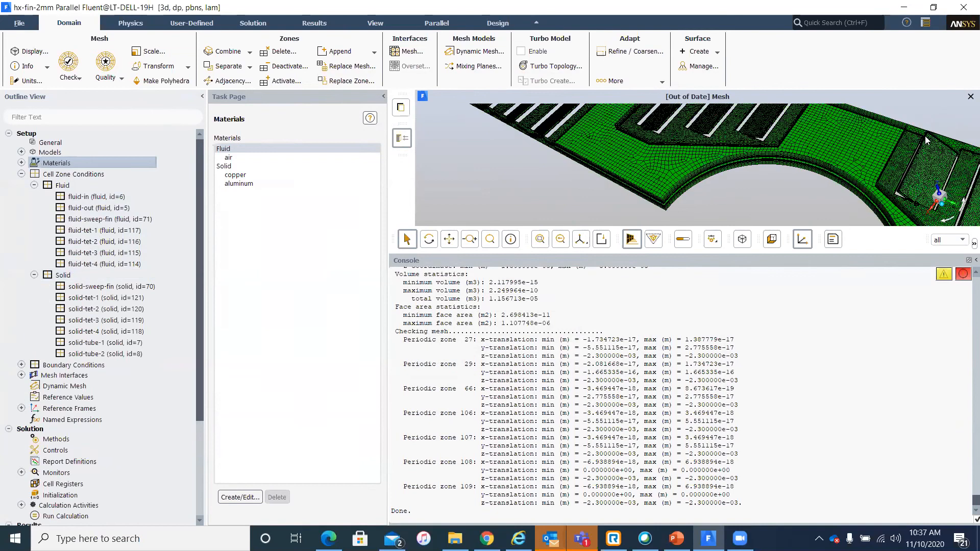
{"action": "scroll", "coordinate": [785, 184], "scroll_direction": "down", "scroll_amount": 3}
{"action": "scroll", "coordinate": [785, 184], "scroll_direction": "down", "scroll_amount": 1}
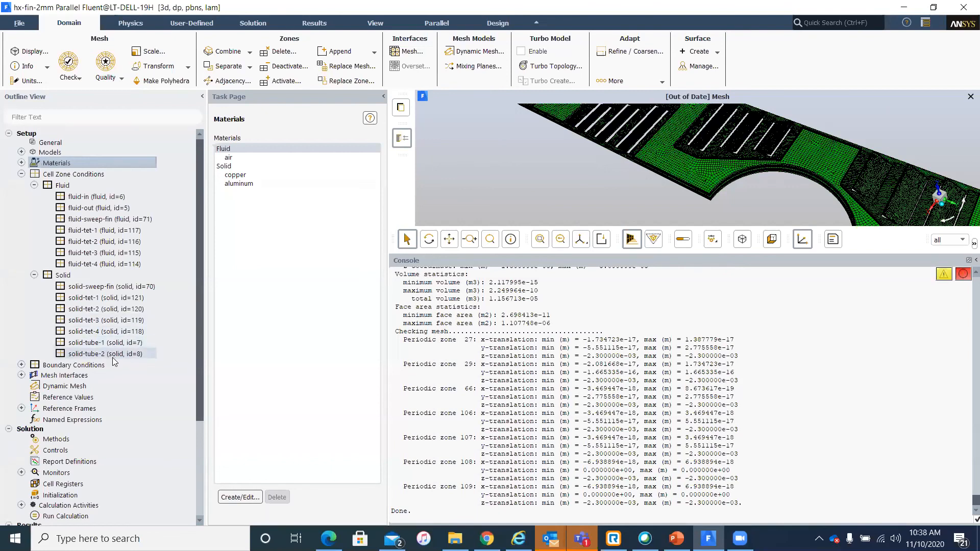
{"action": "left_click", "coordinate": [117, 343]}
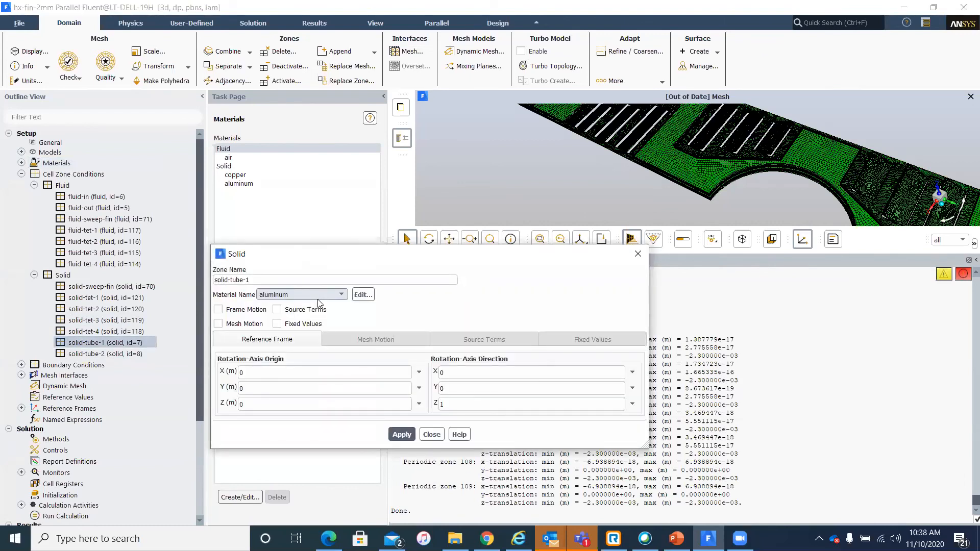
{"action": "left_click", "coordinate": [318, 295]}
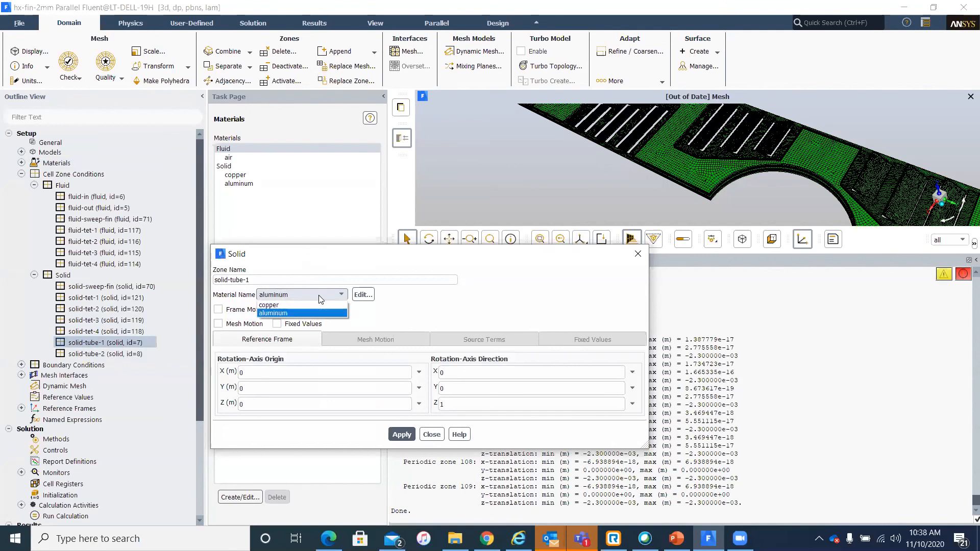
{"action": "left_click", "coordinate": [318, 301]}
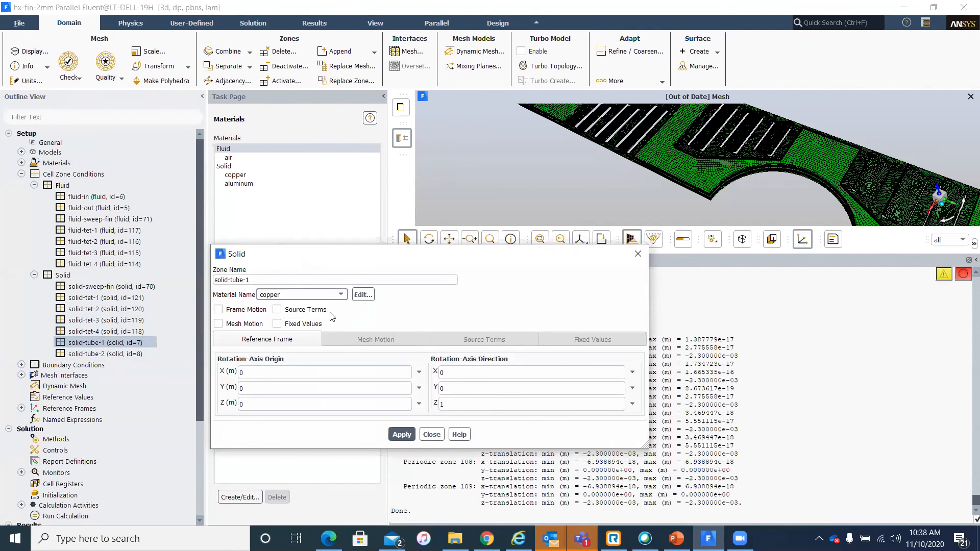
{"action": "left_click", "coordinate": [400, 434]}
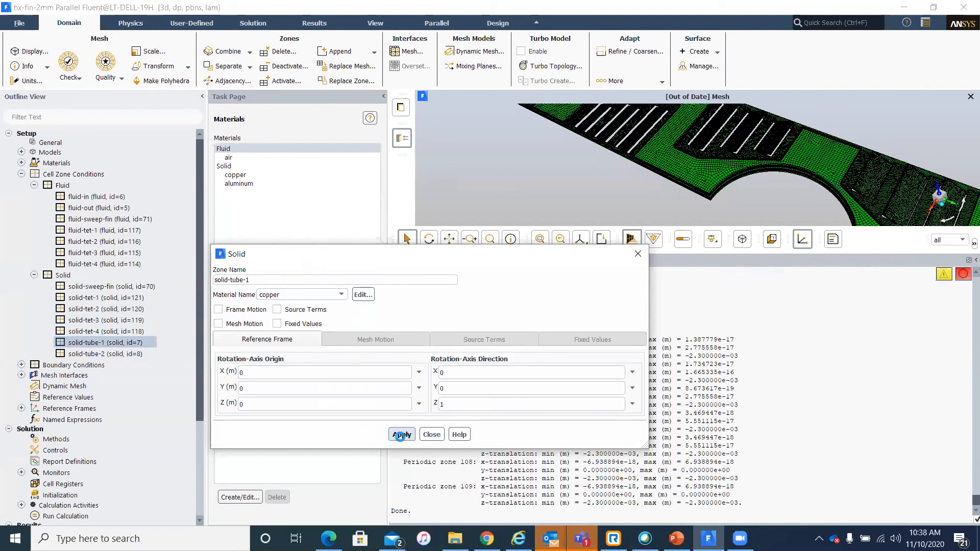
{"action": "left_click", "coordinate": [430, 435]}
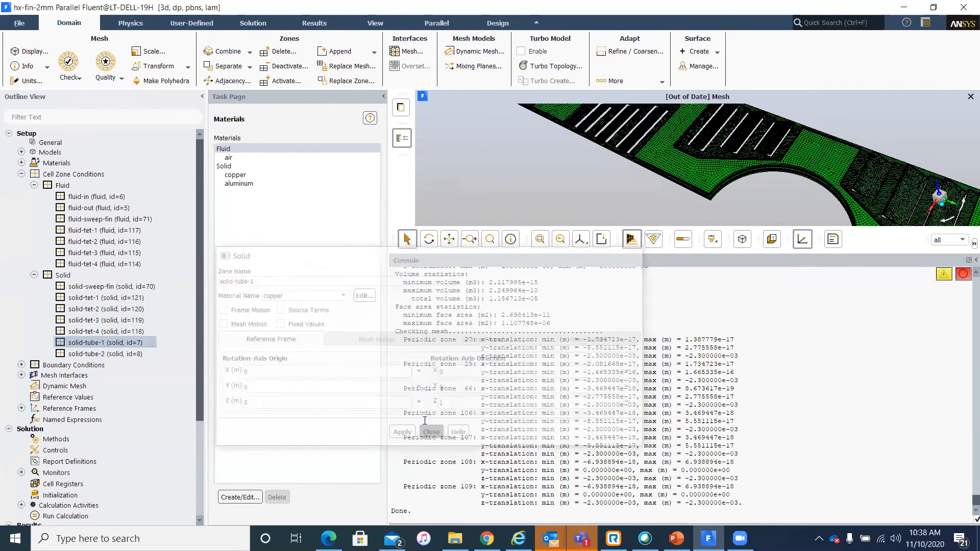
{"action": "double_click", "coordinate": [150, 343]}
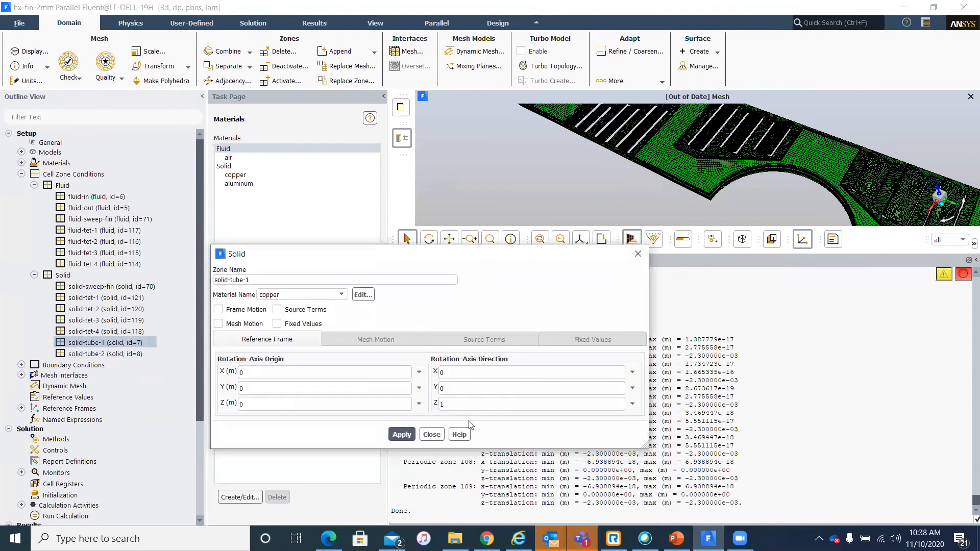
{"action": "left_click", "coordinate": [431, 432]}
Copy the solid-tube-1 cell zone conditions to solid-tube-2 and check the material of solid-tube-2
{"action": "right_click", "coordinate": [113, 343]}
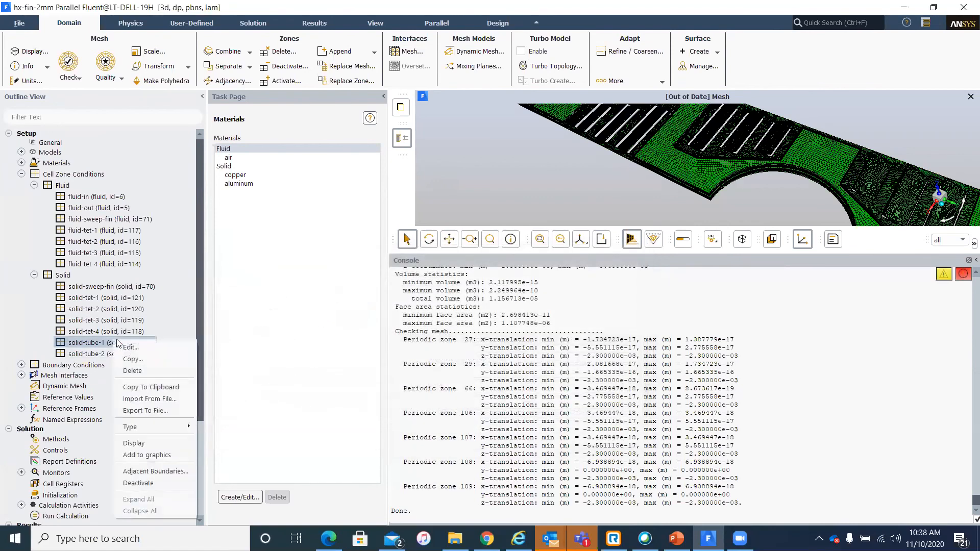
{"action": "left_click", "coordinate": [142, 358]}
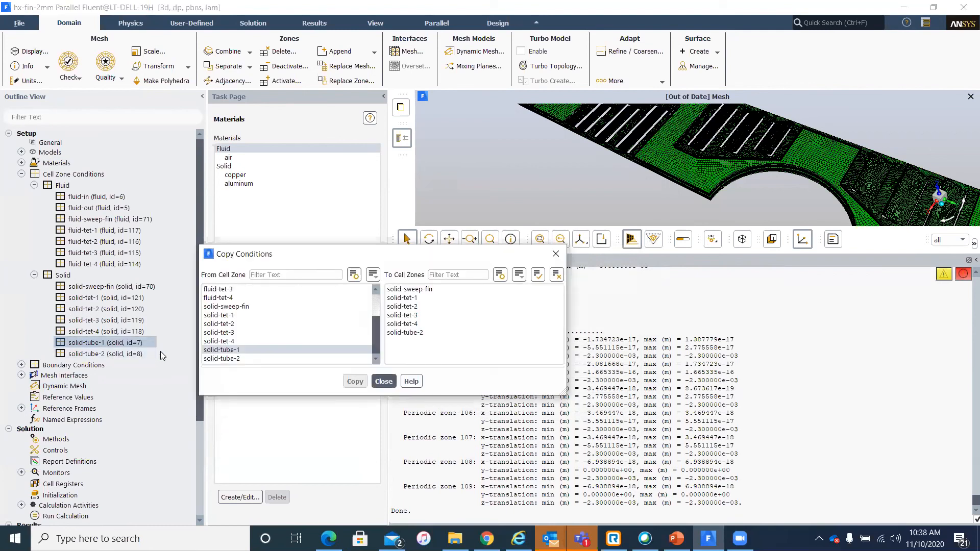
{"action": "left_click", "coordinate": [420, 333]}
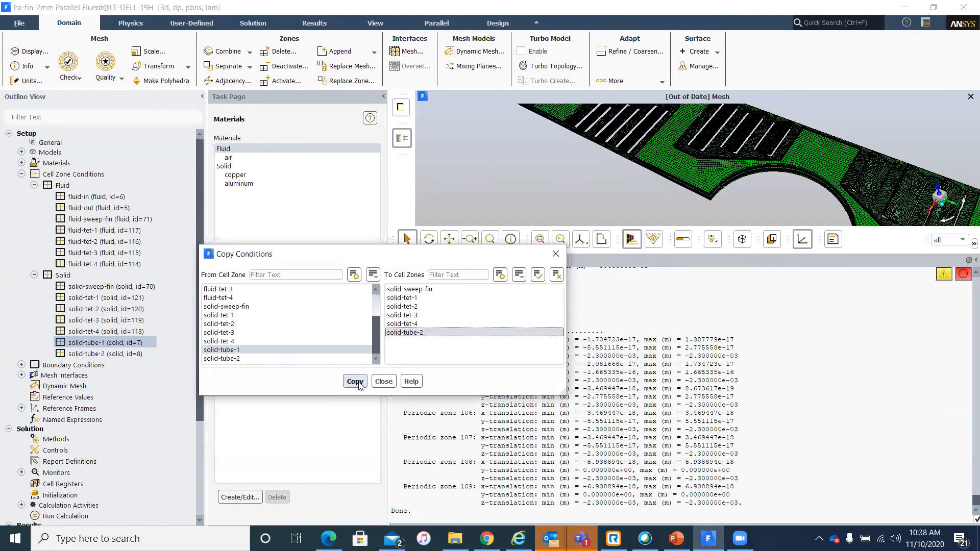
{"action": "left_click", "coordinate": [355, 382]}
{"action": "left_click", "coordinate": [519, 279]}
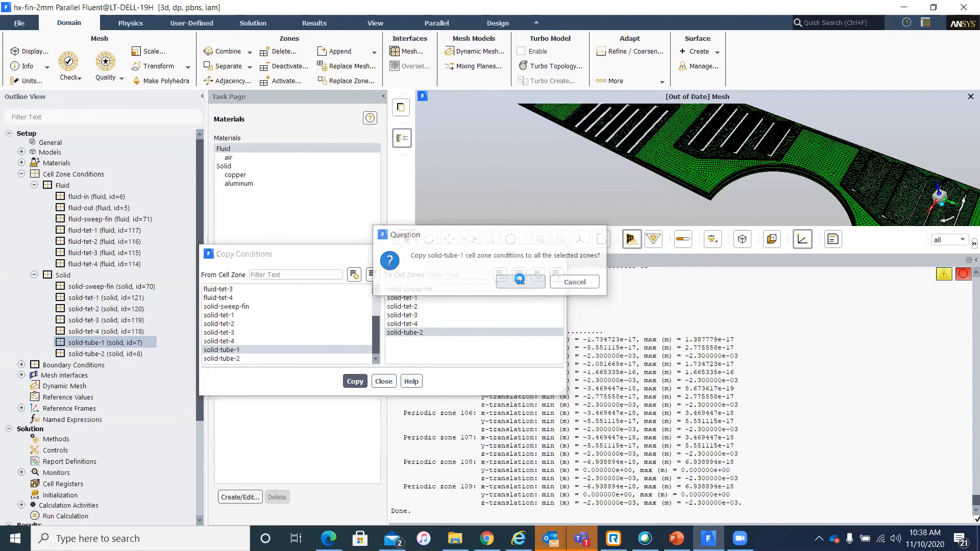
{"action": "left_click", "coordinate": [381, 382]}
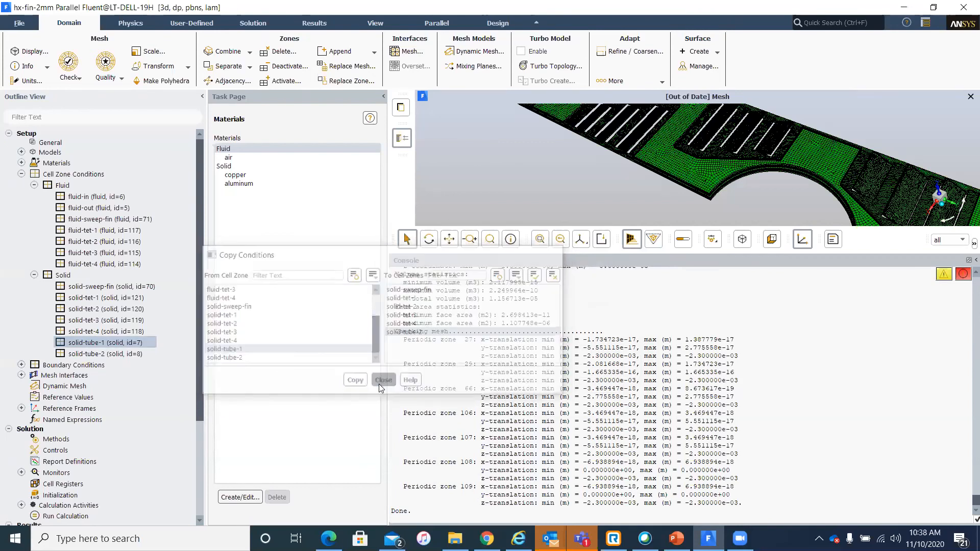
{"action": "double_click", "coordinate": [128, 354]}
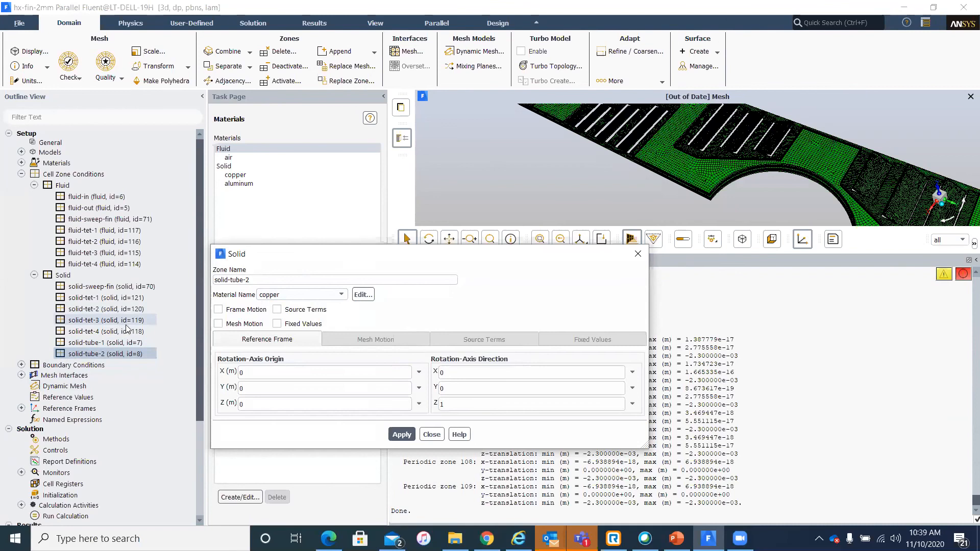
{"action": "left_click", "coordinate": [432, 435]}
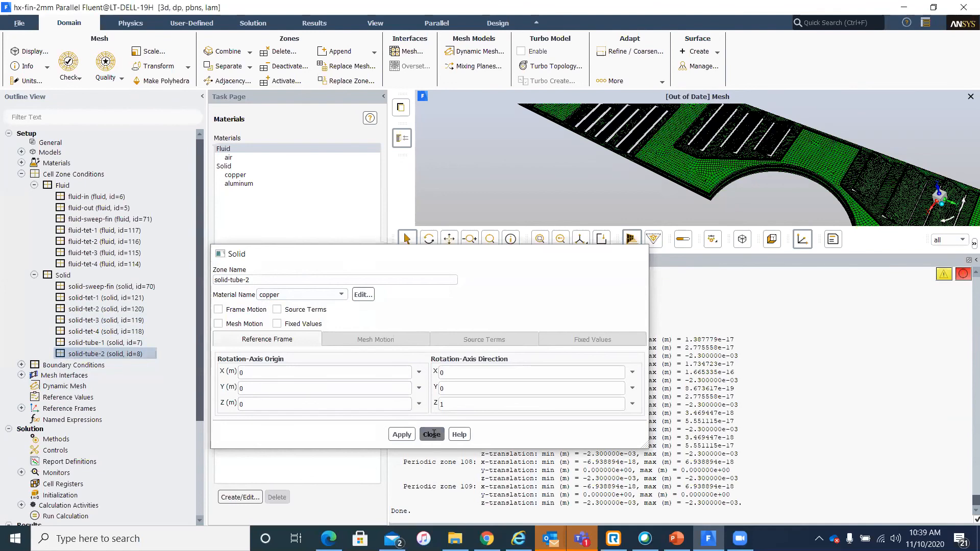
Collapse the cell zone lists, list the boundary condition types and enlarge the graphics window over the console
{"action": "left_click", "coordinate": [34, 275]}
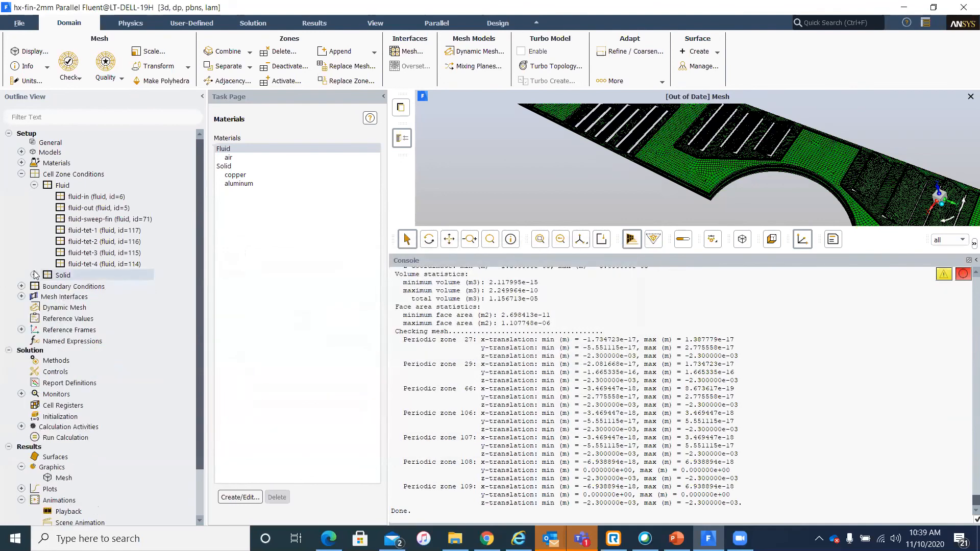
{"action": "left_click", "coordinate": [34, 185]}
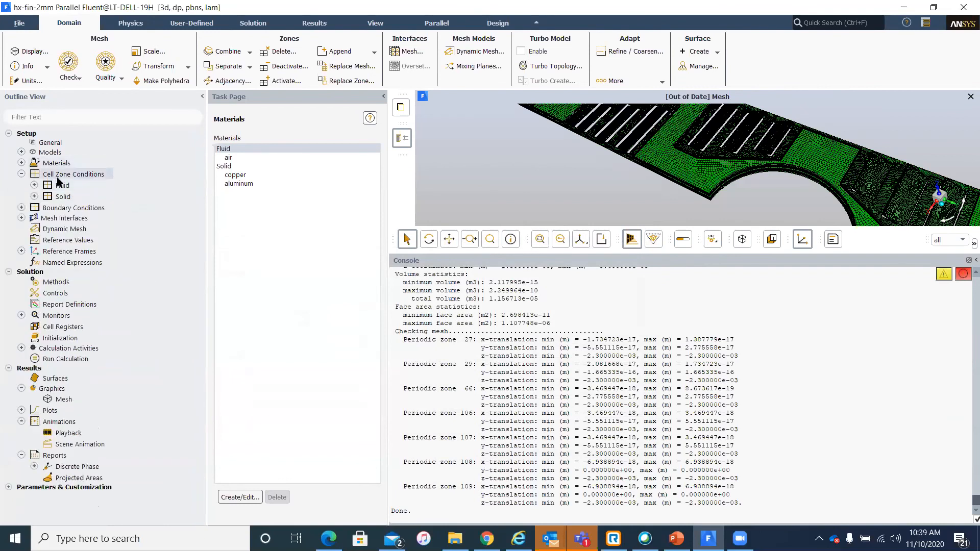
{"action": "left_click", "coordinate": [21, 208]}
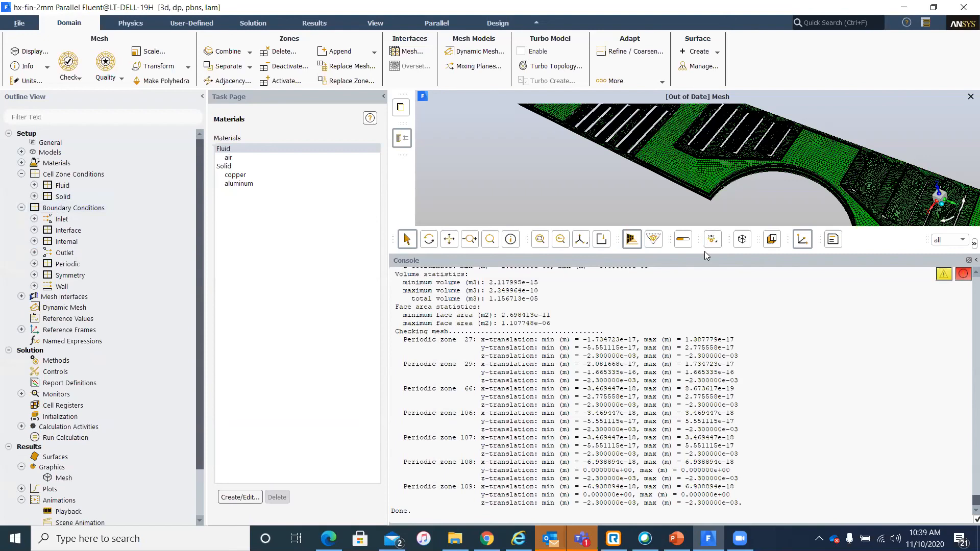
{"action": "left_click_drag", "start_coordinate": [706, 256], "coordinate": [542, 460]}
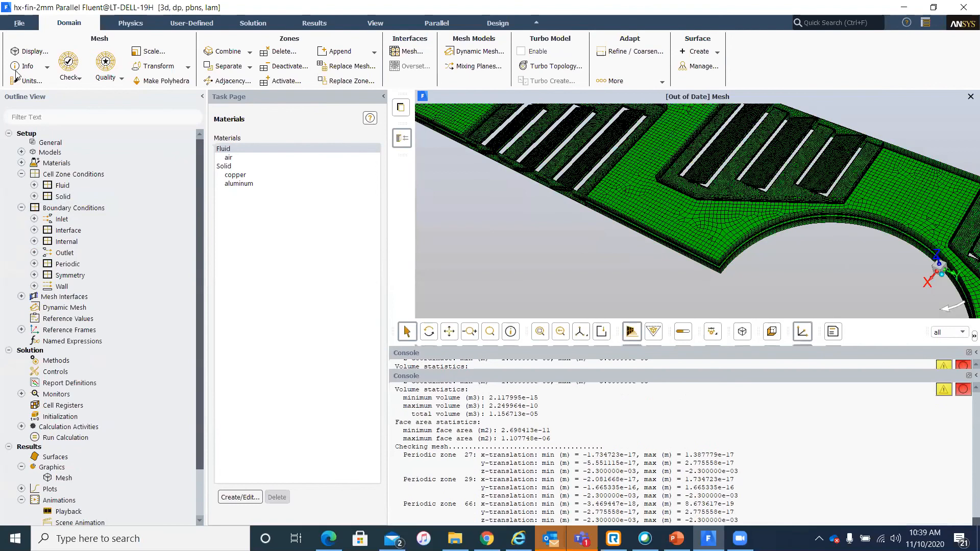
Turn off edges in the mesh display options and redisplay the selected mesh surfaces with faces only
{"action": "left_click", "coordinate": [56, 143]}
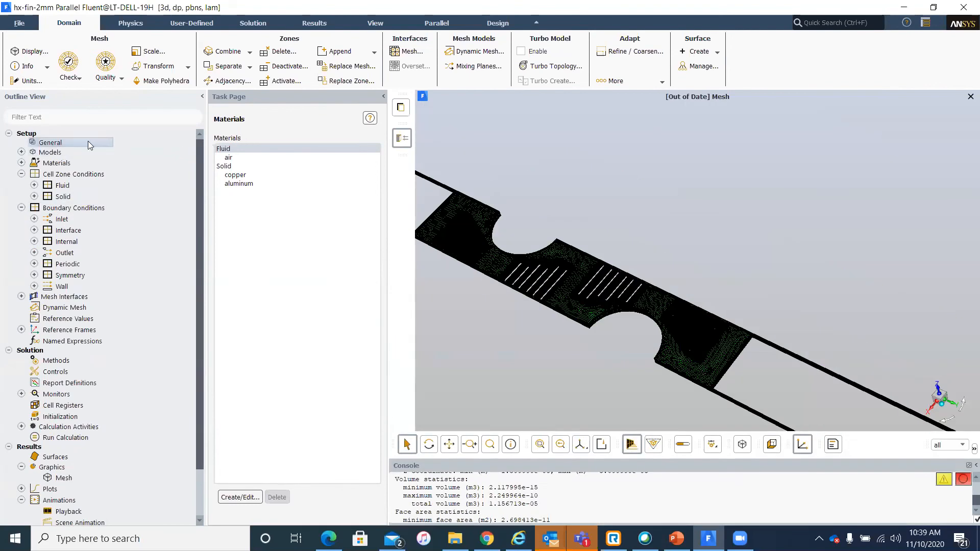
{"action": "left_click", "coordinate": [241, 167]}
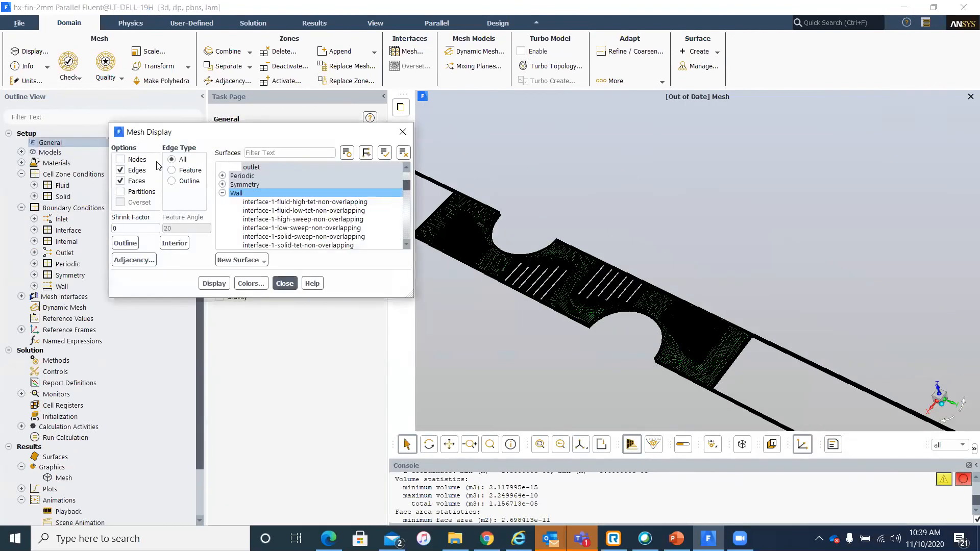
{"action": "left_click", "coordinate": [214, 283]}
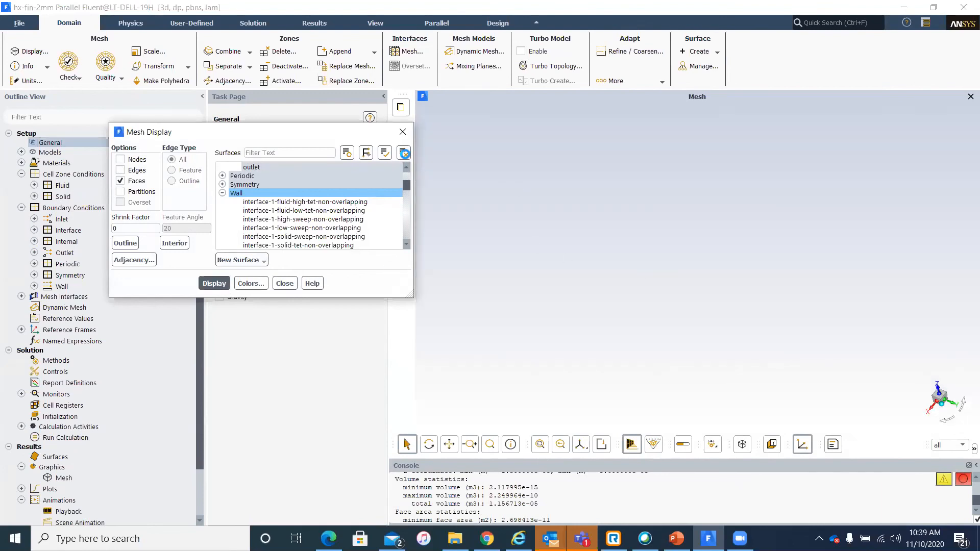
{"action": "left_click_drag", "start_coordinate": [697, 271], "coordinate": [635, 283]}
{"action": "scroll", "coordinate": [634, 278], "scroll_direction": "down", "scroll_amount": 7}
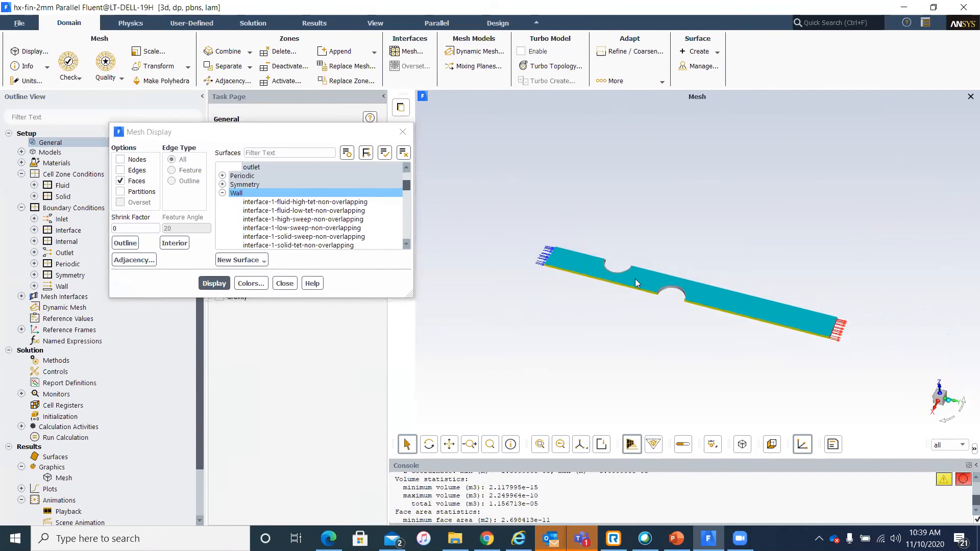
{"action": "scroll", "coordinate": [839, 334], "scroll_direction": "up", "scroll_amount": 3}
{"action": "mouse_move", "coordinate": [758, 338]}
{"action": "left_mouse_down"}
{"action": "mouse_move", "coordinate": [724, 307]}
{"action": "mouse_move", "coordinate": [758, 343]}
{"action": "left_mouse_up"}
{"action": "scroll", "coordinate": [920, 351], "scroll_direction": "down", "scroll_amount": 4}
{"action": "scroll", "coordinate": [733, 318], "scroll_direction": "up", "scroll_amount": 1}
{"action": "scroll", "coordinate": [733, 318], "scroll_direction": "up", "scroll_amount": 1}
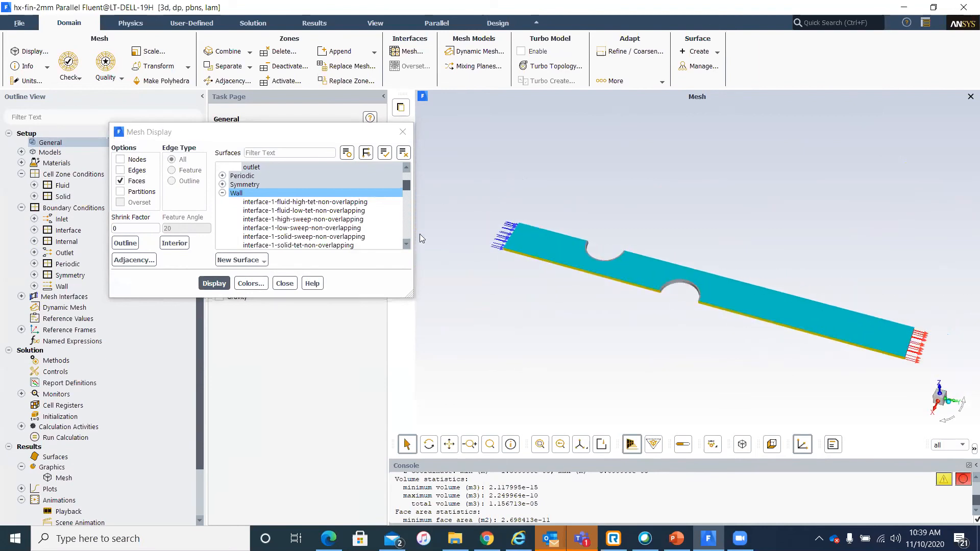
Clear the surface selection, select all Wall surfaces and display only those in the graphics window
{"action": "left_click", "coordinate": [404, 154]}
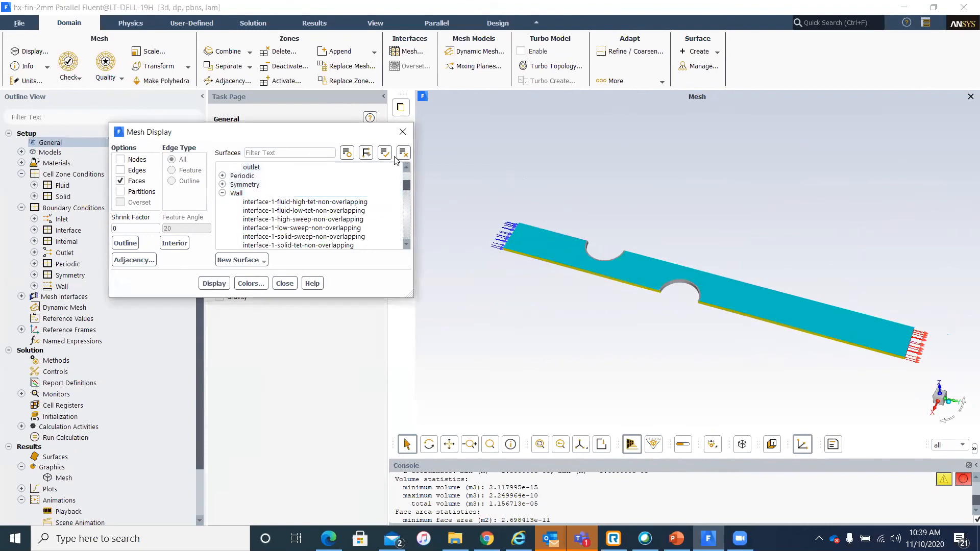
{"action": "left_click", "coordinate": [304, 193]}
{"action": "left_click", "coordinate": [214, 283]}
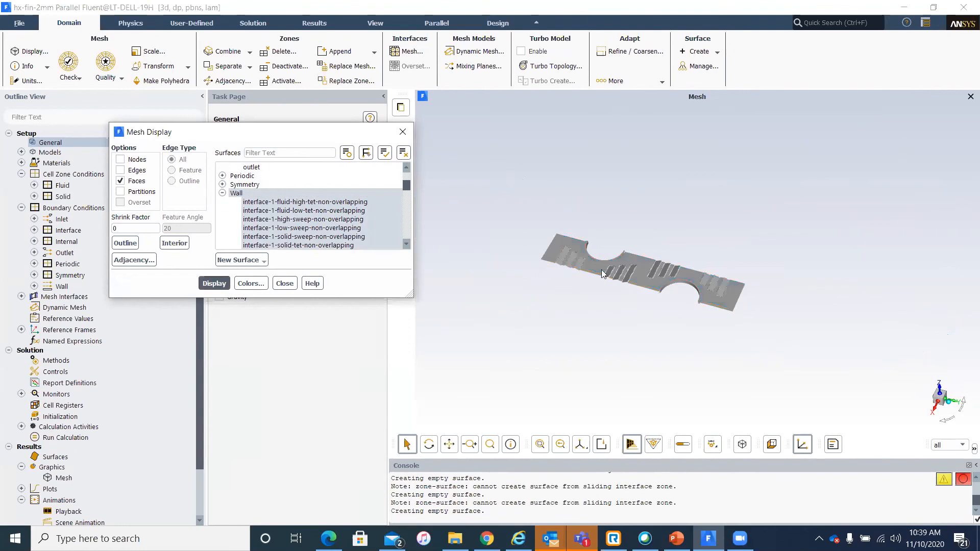
{"action": "scroll", "coordinate": [643, 262], "scroll_direction": "up", "scroll_amount": 5}
{"action": "left_click_drag", "start_coordinate": [625, 328], "coordinate": [650, 313]}
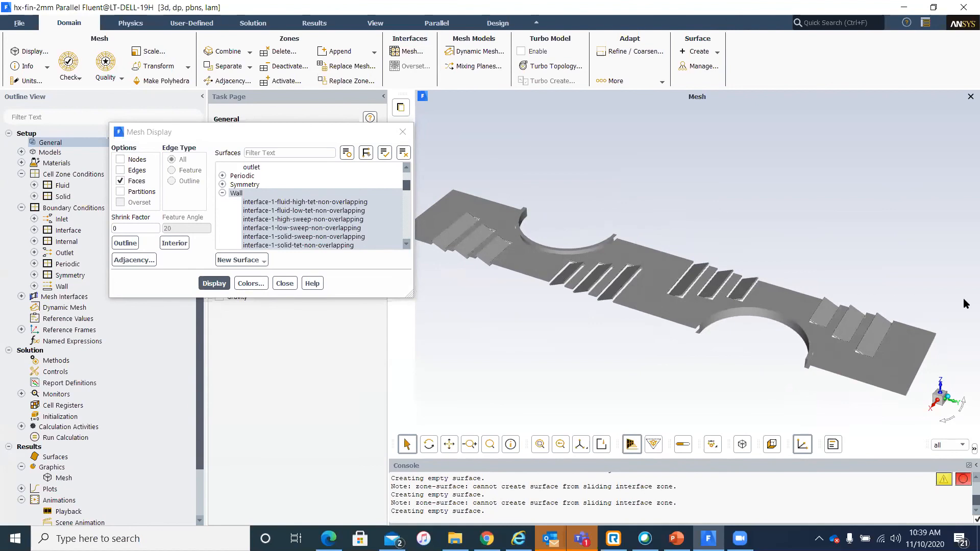
Set the mesh colors to Color by ID, redisplay the wall surfaces and close the mesh display settings
{"action": "left_click", "coordinate": [251, 285]}
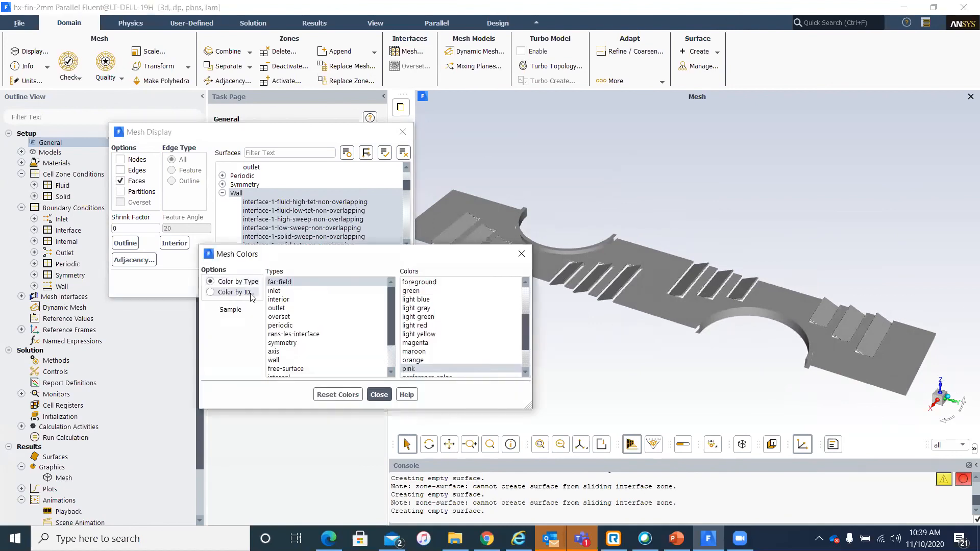
{"action": "left_click", "coordinate": [250, 294]}
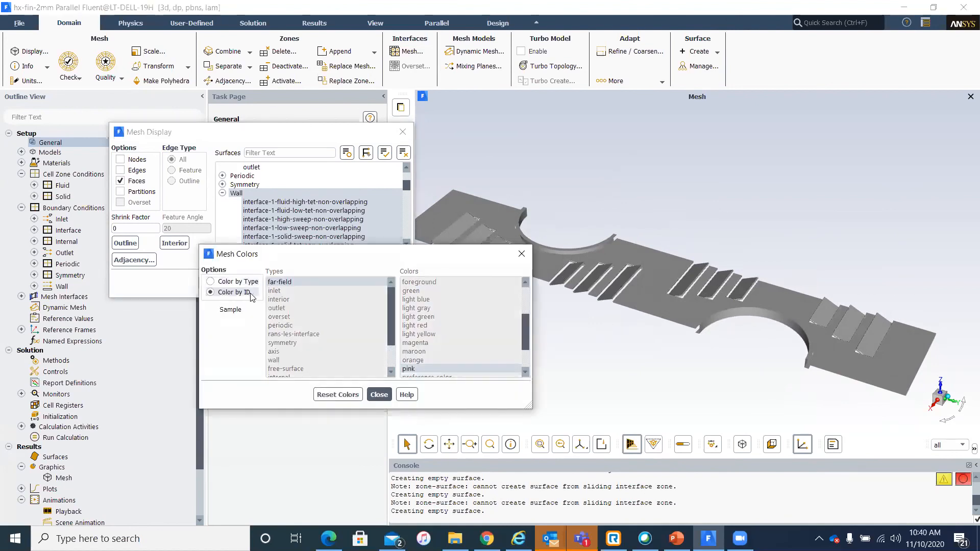
{"action": "left_click", "coordinate": [378, 395]}
{"action": "left_click", "coordinate": [216, 284]}
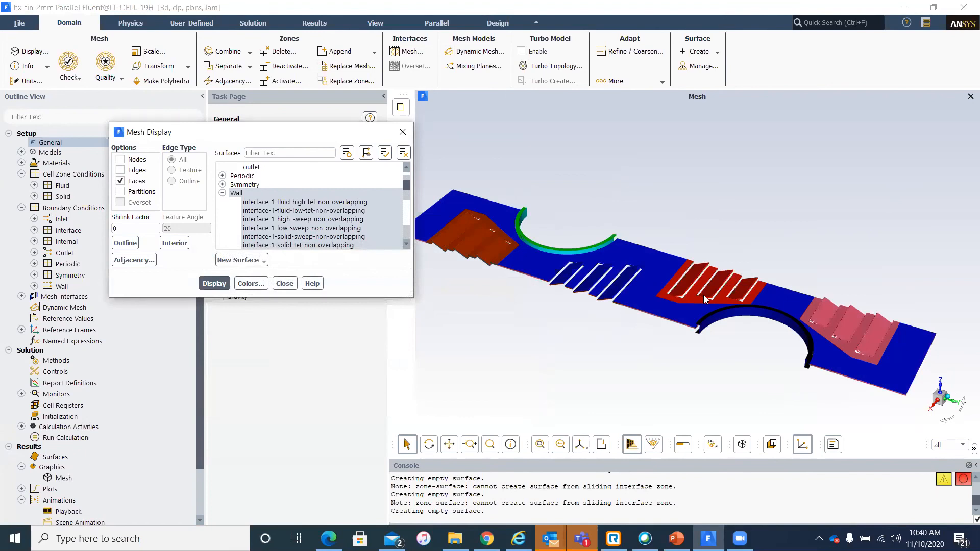
{"action": "scroll", "coordinate": [690, 275], "scroll_direction": "up", "scroll_amount": 2}
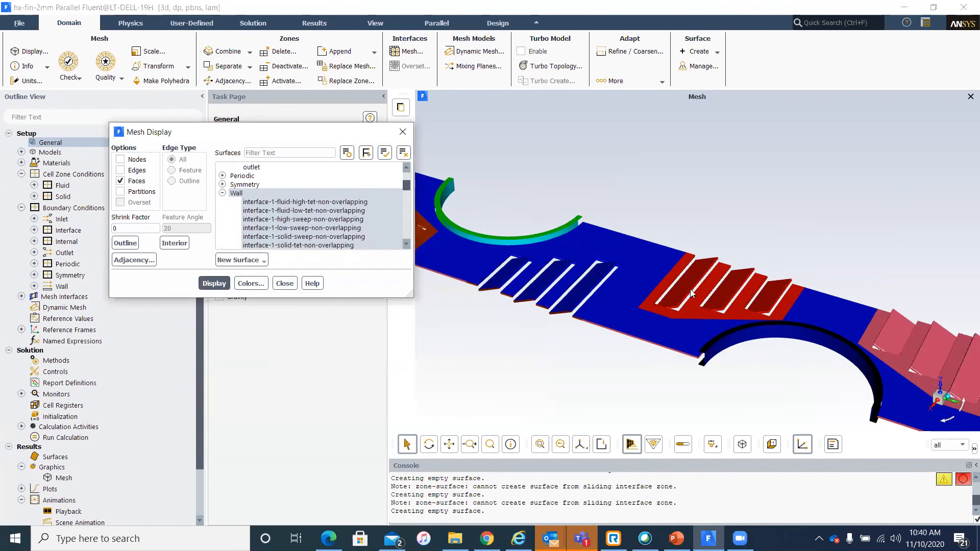
{"action": "left_click", "coordinate": [295, 285]}
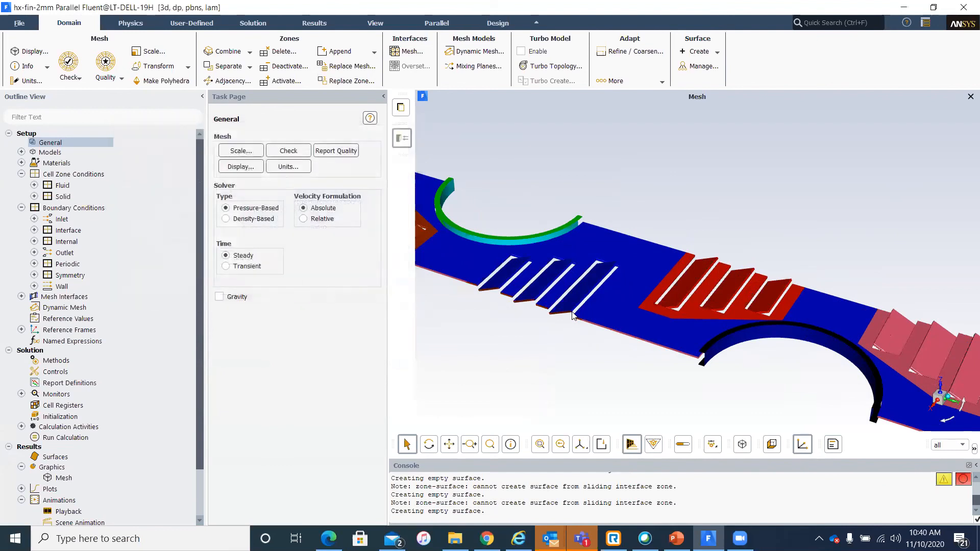
{"action": "scroll", "coordinate": [466, 338], "scroll_direction": "down", "scroll_amount": 4}
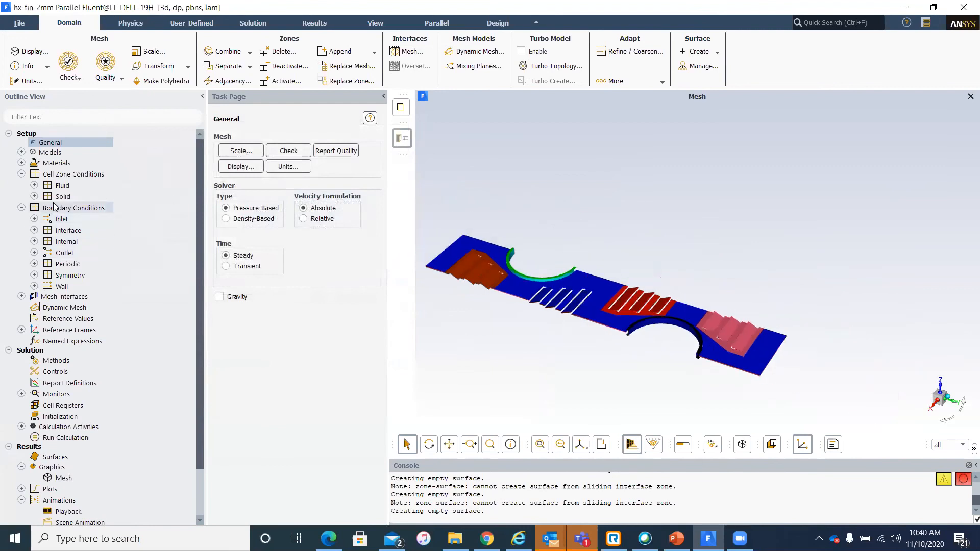
Set the velocity inlet's velocity magnitude to 4 m/s and its temperature to 20 °C, and apply the settings
{"action": "left_click", "coordinate": [36, 219]}
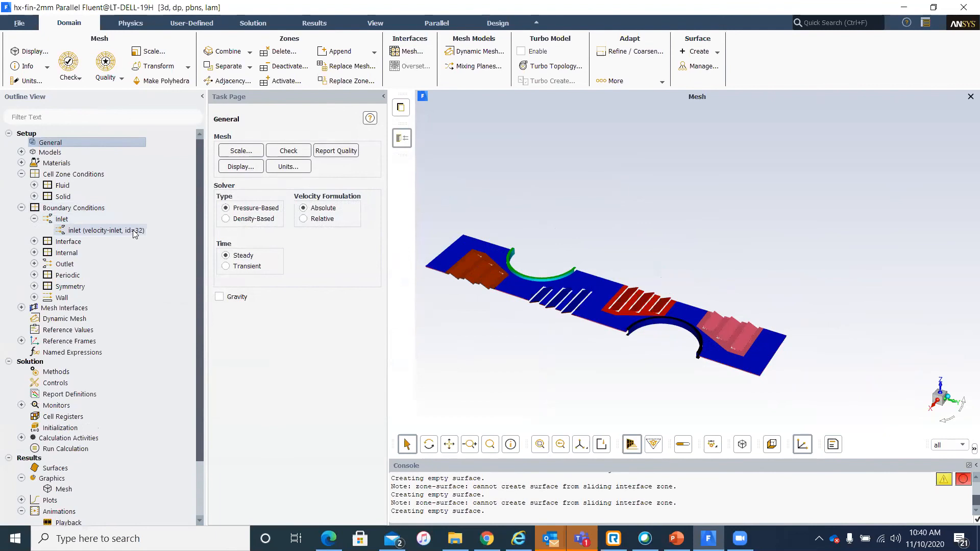
{"action": "double_click", "coordinate": [135, 231]}
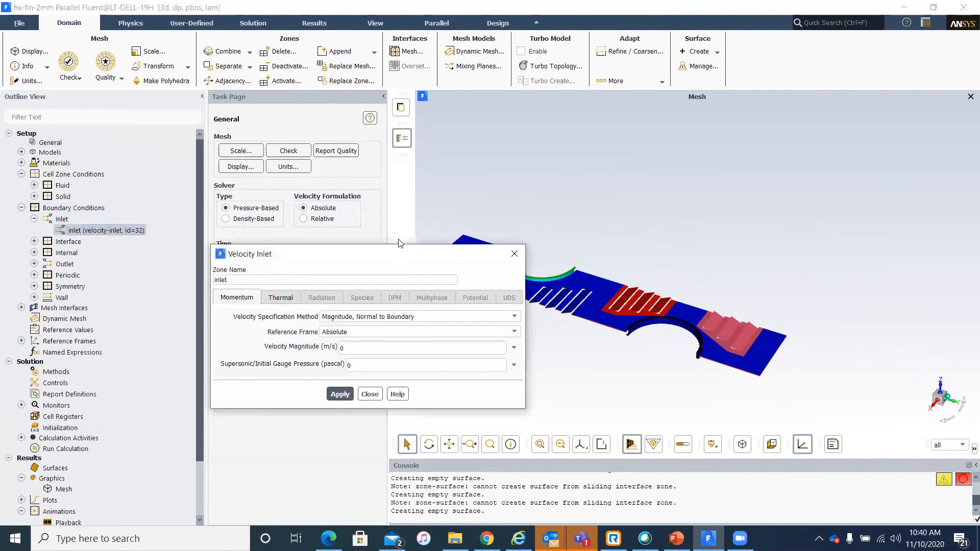
{"action": "left_click", "coordinate": [363, 348]}
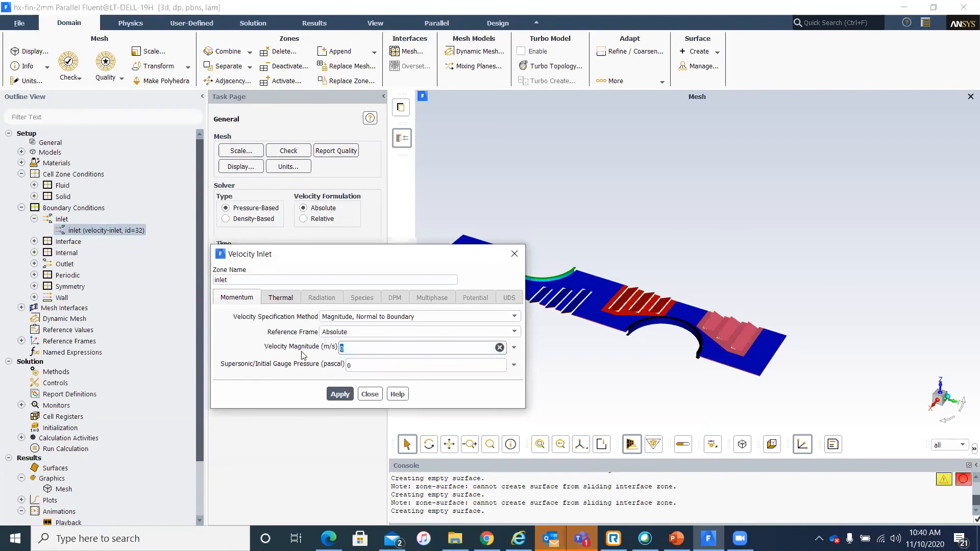
{"action": "type", "text": "4"}
{"action": "left_click", "coordinate": [294, 299]}
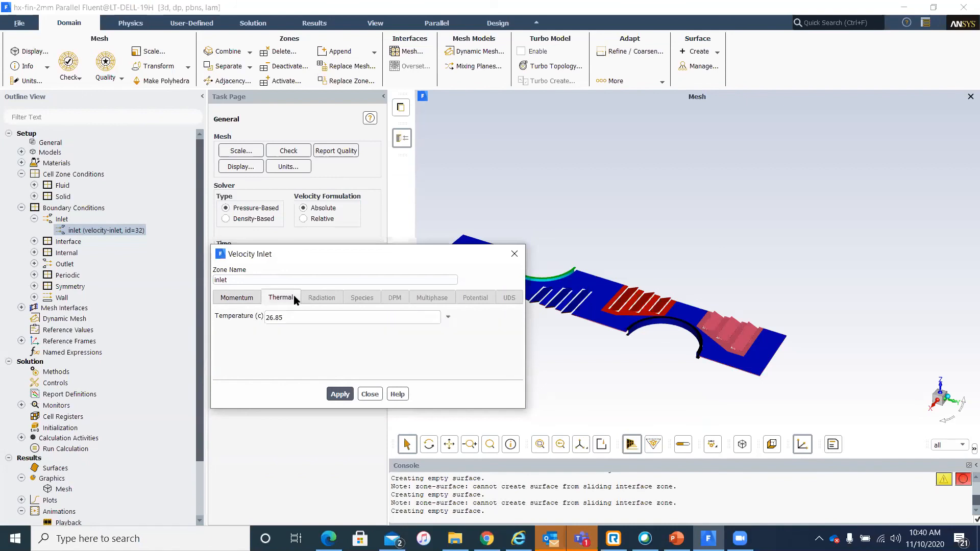
{"action": "double_click", "coordinate": [274, 317]}
{"action": "type", "text": "20"}
{"action": "left_click", "coordinate": [340, 393]}
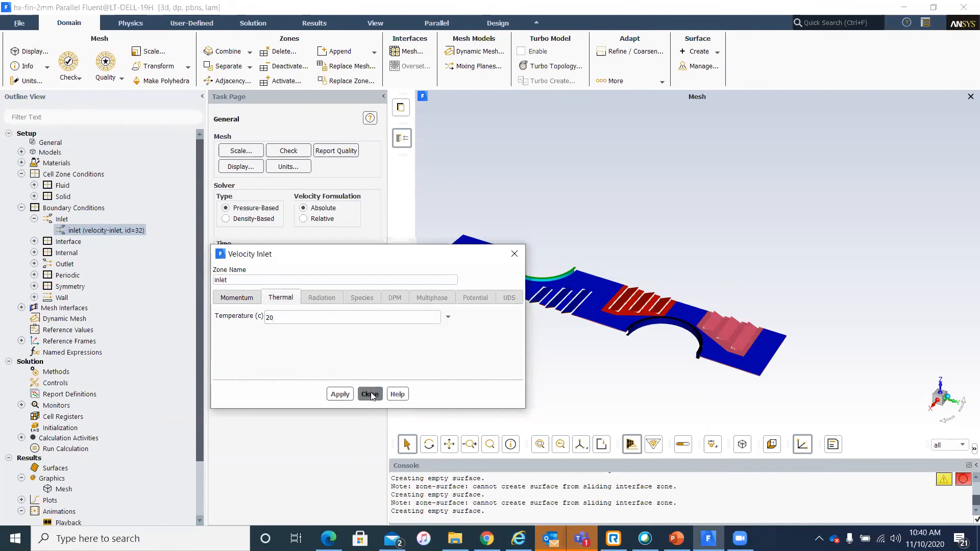
{"action": "left_click", "coordinate": [367, 396]}
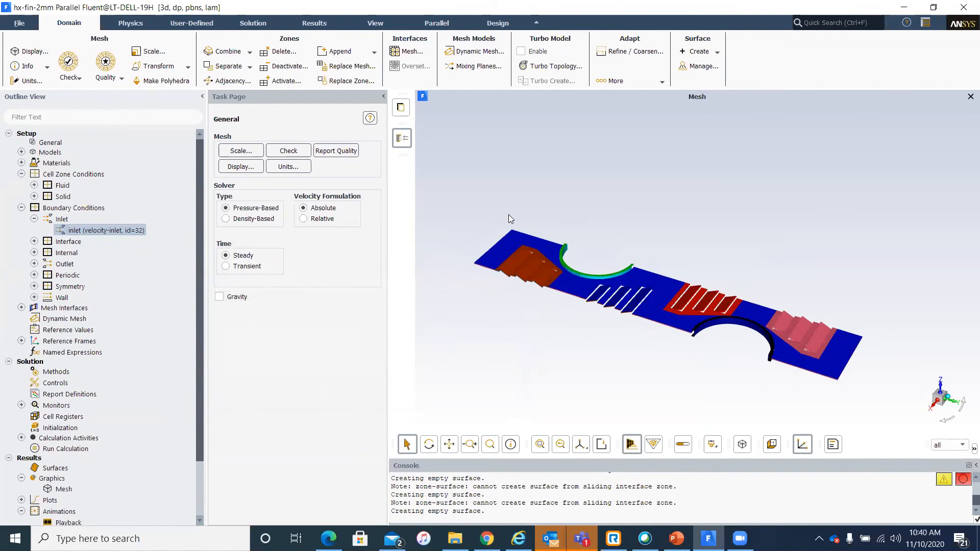
Add the inlet boundary to the displayed wall surfaces in the graphics window
{"action": "right_click", "coordinate": [67, 223]}
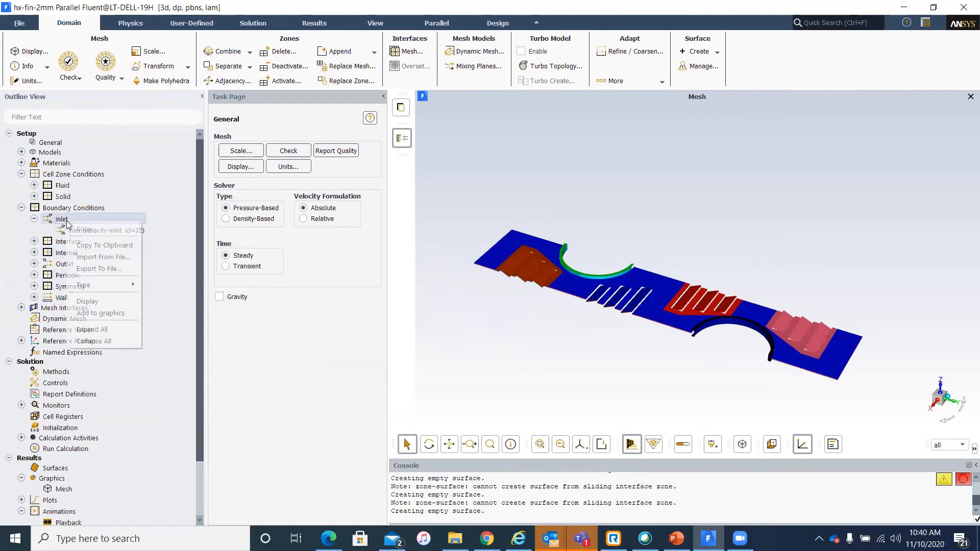
{"action": "left_click", "coordinate": [111, 313]}
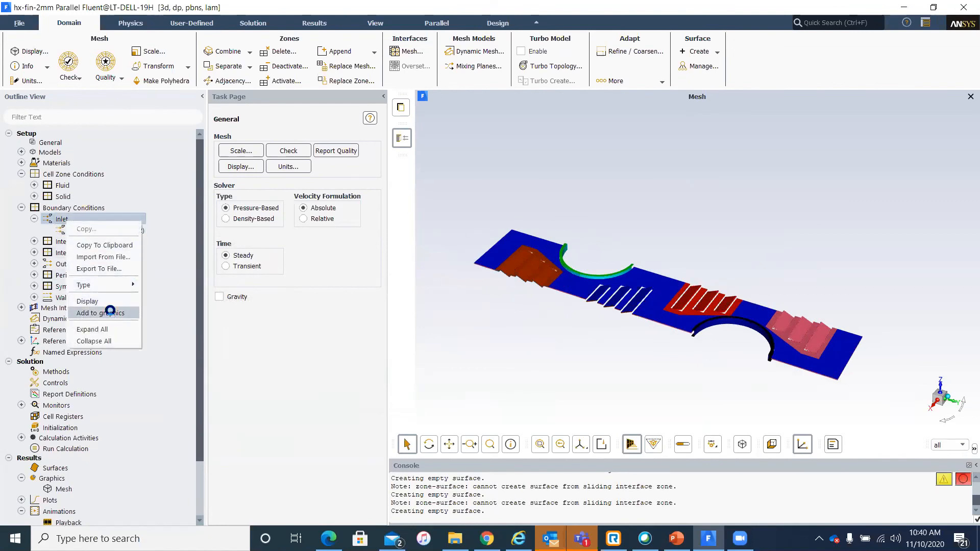
{"action": "scroll", "coordinate": [506, 232], "scroll_direction": "up", "scroll_amount": 6}
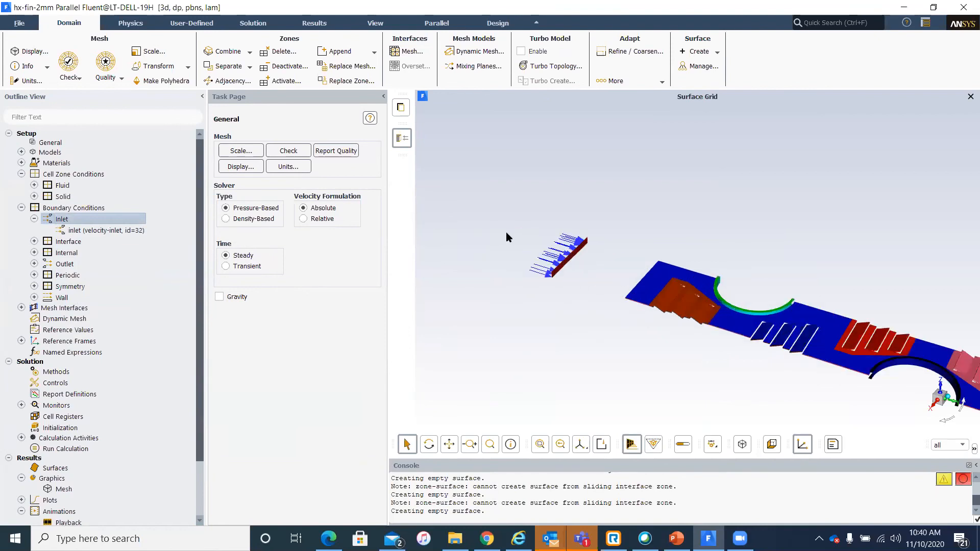
{"action": "middle_click_drag", "start_coordinate": [566, 299], "coordinate": [537, 252]}
Pick the inlet surface in the graphics window, open its full settings to check the momentum and thermal values, and close them
{"action": "left_click", "coordinate": [618, 369]}
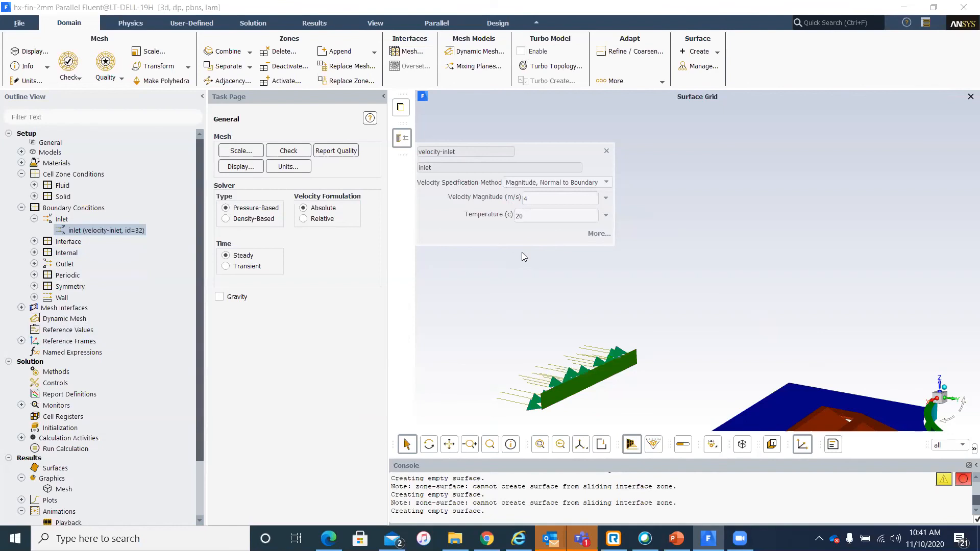
{"action": "left_click", "coordinate": [597, 234]}
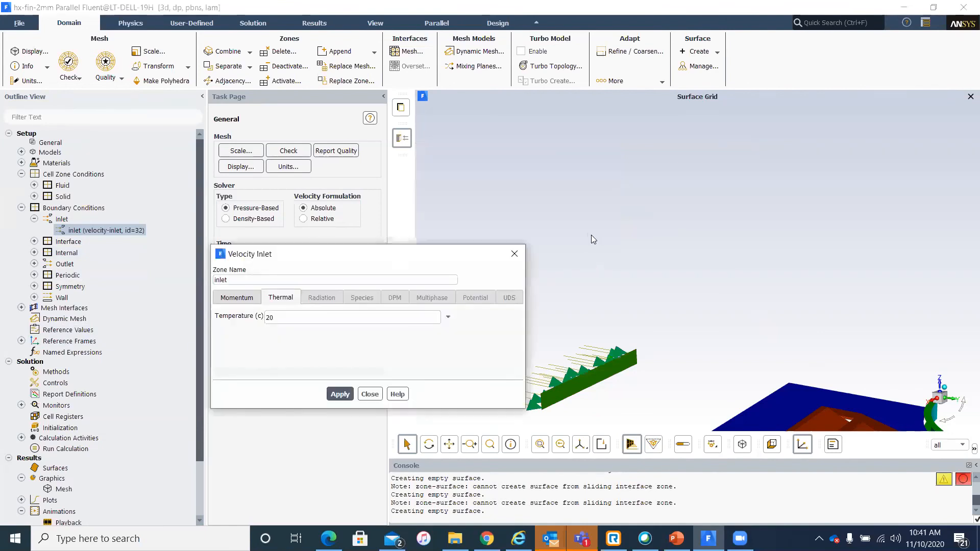
{"action": "left_click", "coordinate": [250, 297]}
{"action": "left_click", "coordinate": [378, 395]}
{"action": "left_click", "coordinate": [379, 395]}
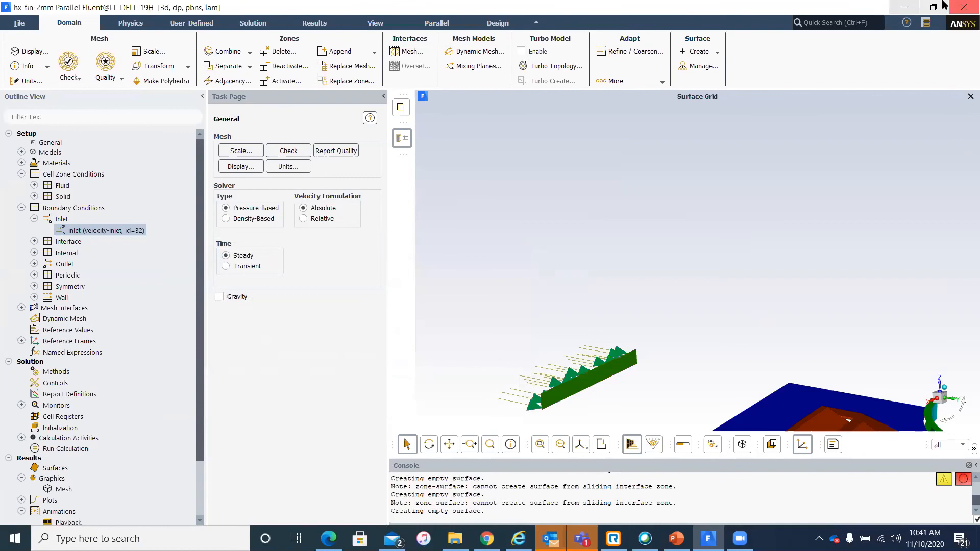
{"action": "left_click", "coordinate": [35, 219]}
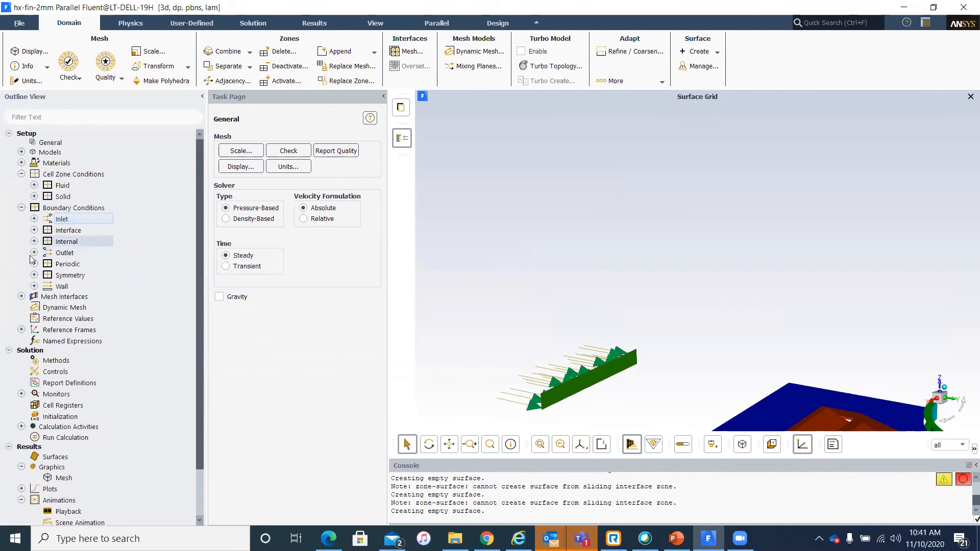
Set the pressure outlet's backflow total temperature to 20 °C, apply it and collapse the outlet list
{"action": "double_click", "coordinate": [65, 253]}
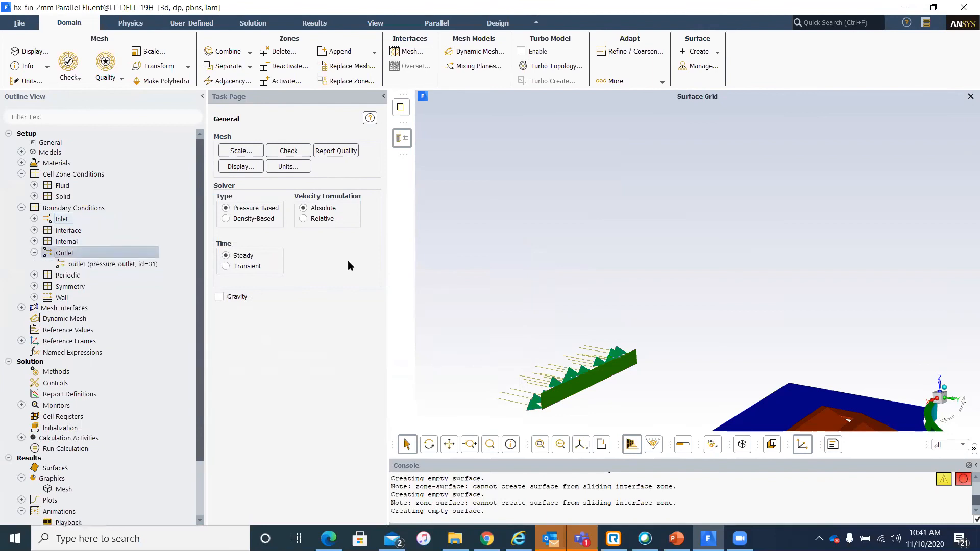
{"action": "double_click", "coordinate": [105, 264]}
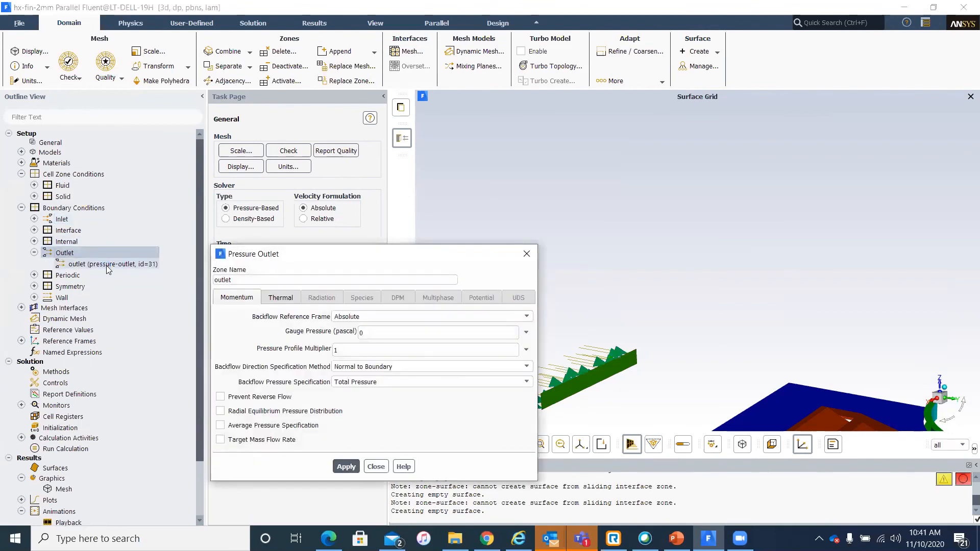
{"action": "left_click_drag", "start_coordinate": [399, 259], "coordinate": [532, 207]}
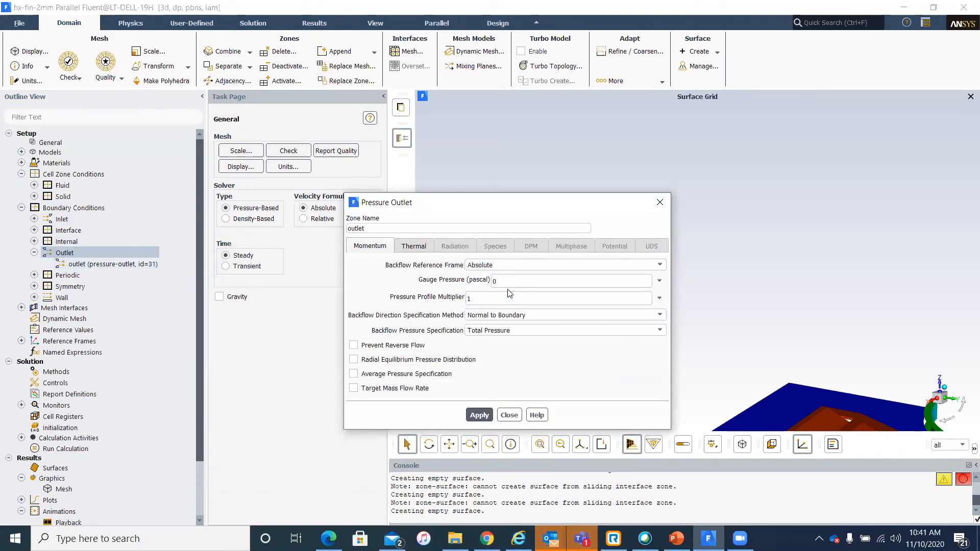
{"action": "left_click", "coordinate": [412, 247]}
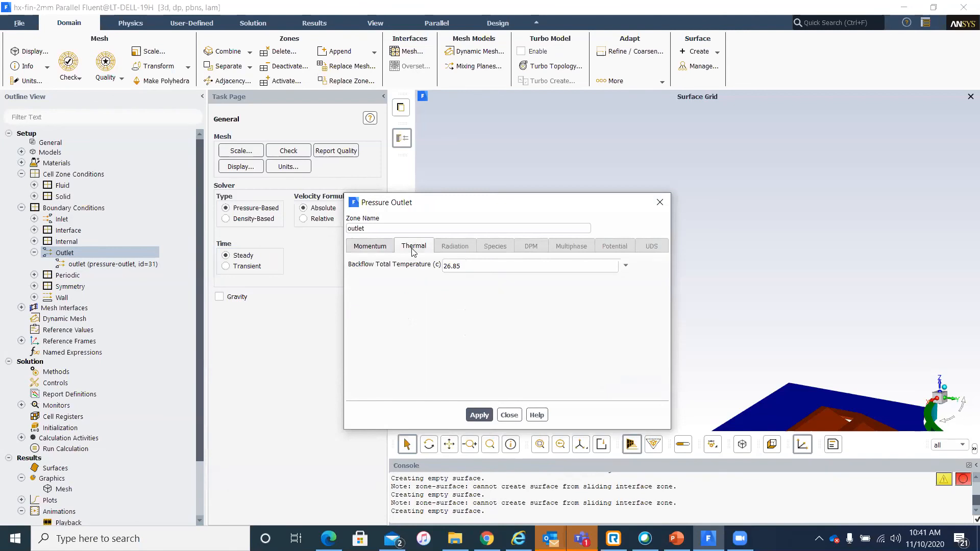
{"action": "left_click_drag", "start_coordinate": [462, 266], "coordinate": [419, 272]}
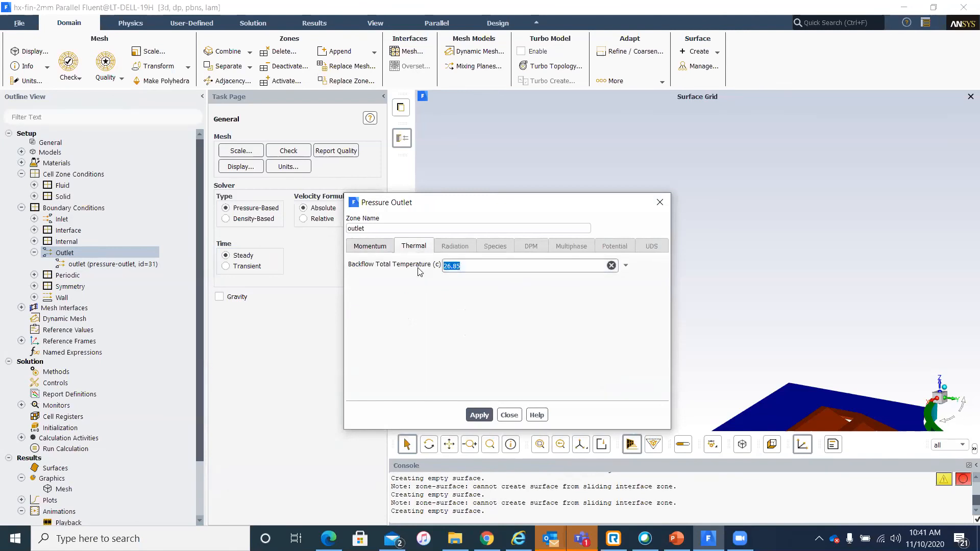
{"action": "type", "text": "20"}
{"action": "left_click", "coordinate": [484, 414]}
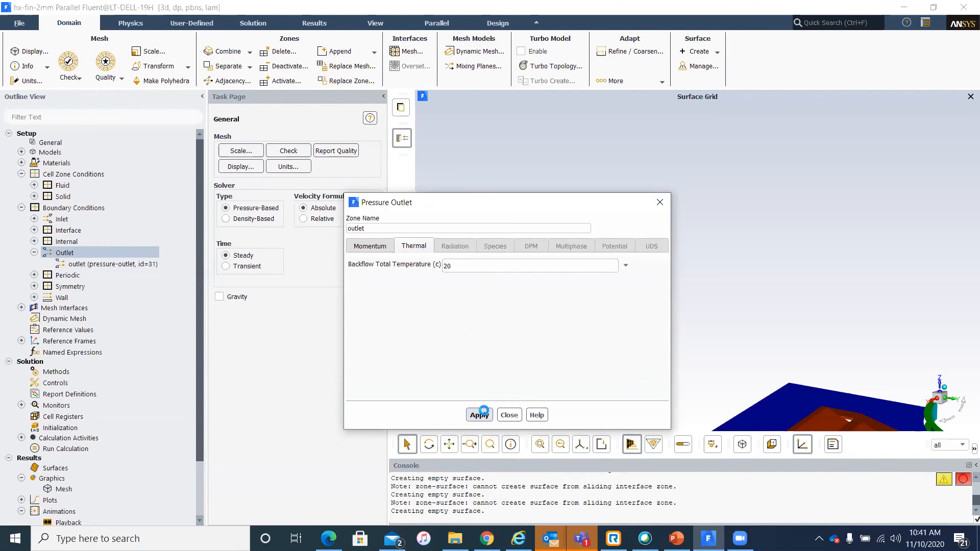
{"action": "left_click", "coordinate": [509, 414]}
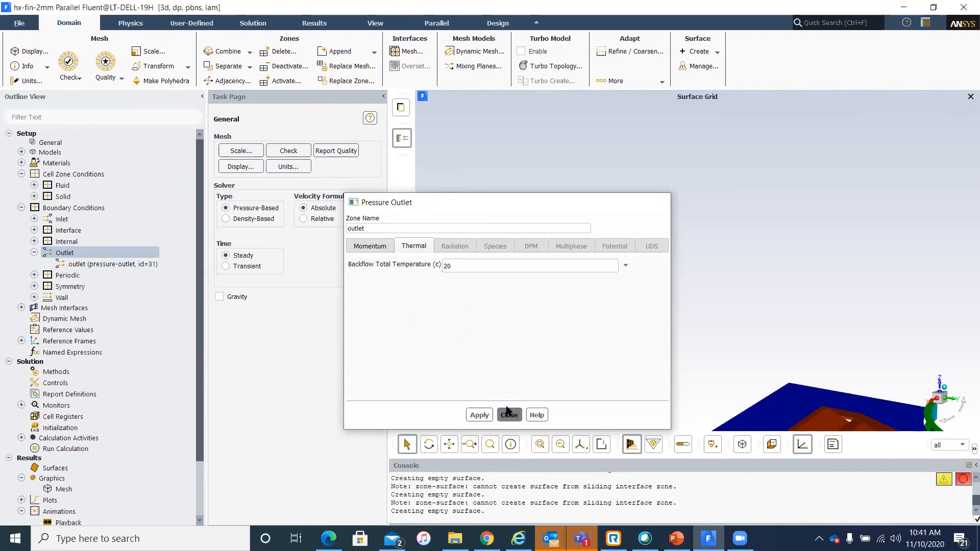
{"action": "left_click", "coordinate": [34, 252]}
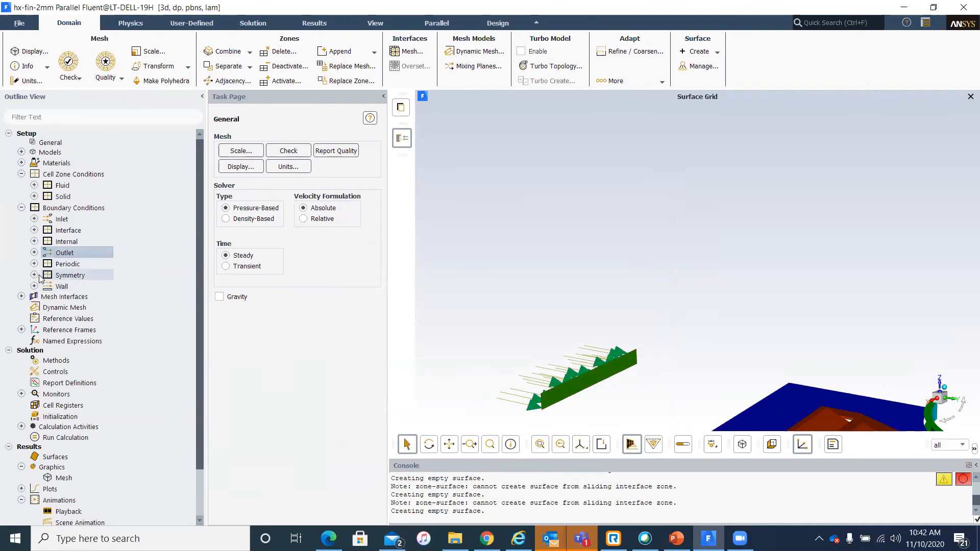
{"action": "scroll", "coordinate": [704, 249], "scroll_direction": "down", "scroll_amount": 5}
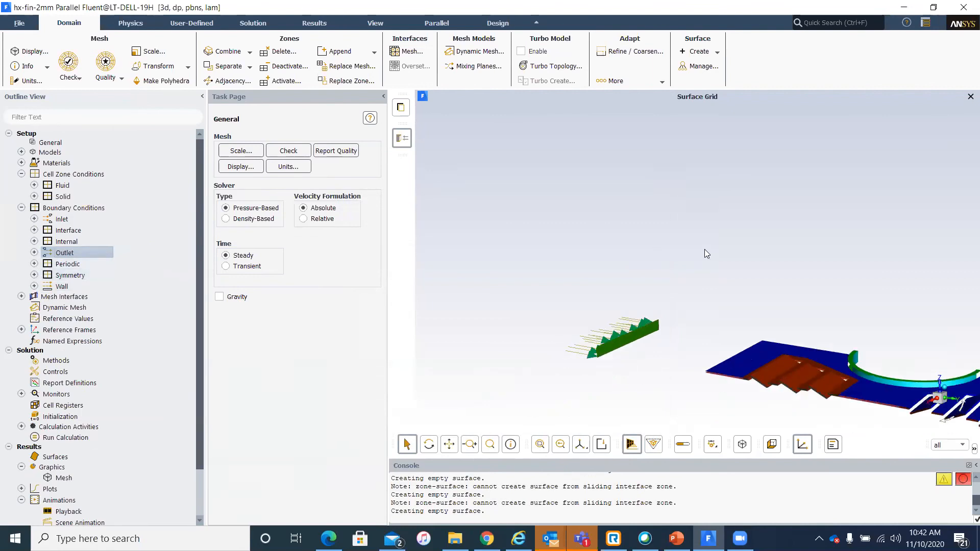
{"action": "scroll", "coordinate": [664, 297], "scroll_direction": "up", "scroll_amount": 4}
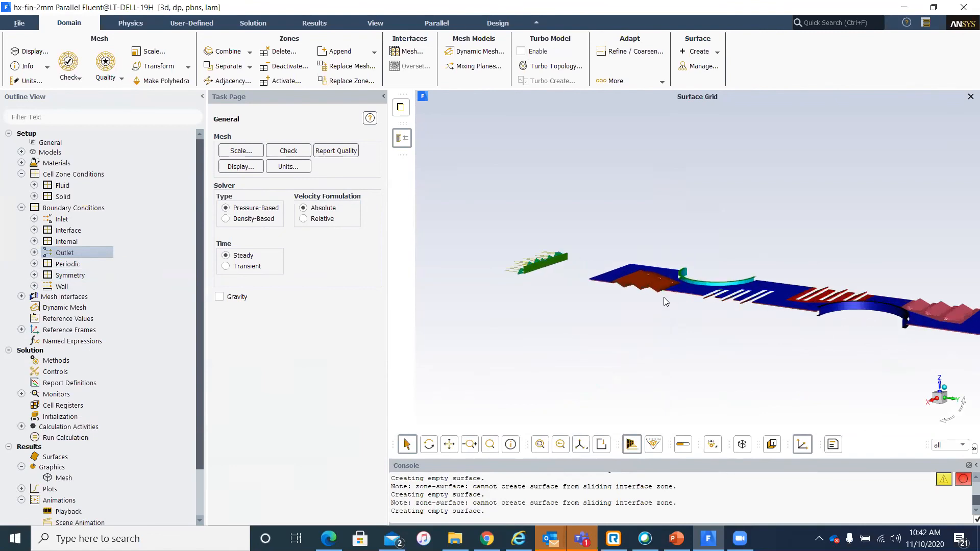
{"action": "left_click_drag", "start_coordinate": [649, 297], "coordinate": [755, 245]}
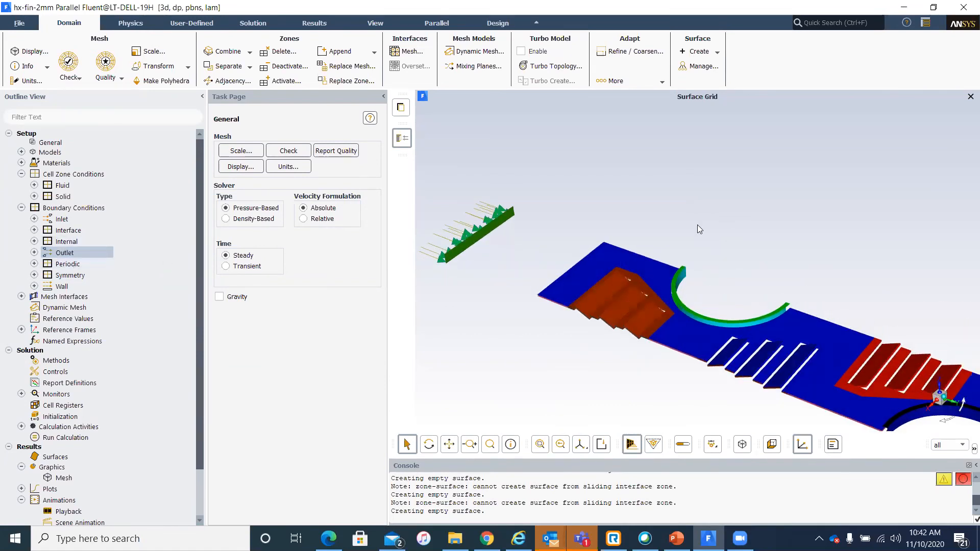
{"action": "scroll", "coordinate": [697, 224], "scroll_direction": "down", "scroll_amount": 2}
{"action": "scroll", "coordinate": [717, 278], "scroll_direction": "down", "scroll_amount": 1}
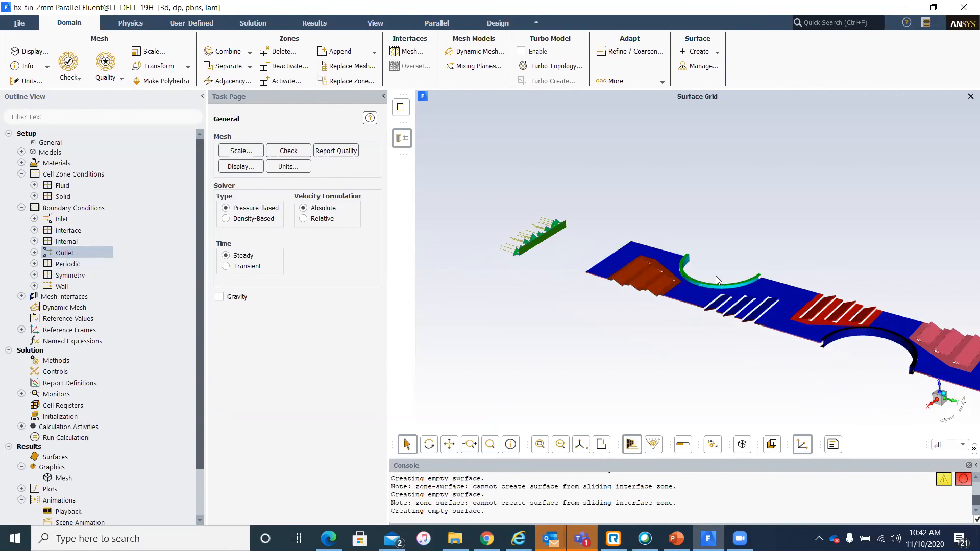
Expand the wall boundaries, open the Boundary Conditions task page and widen it to show the full zone names
{"action": "double_click", "coordinate": [58, 286]}
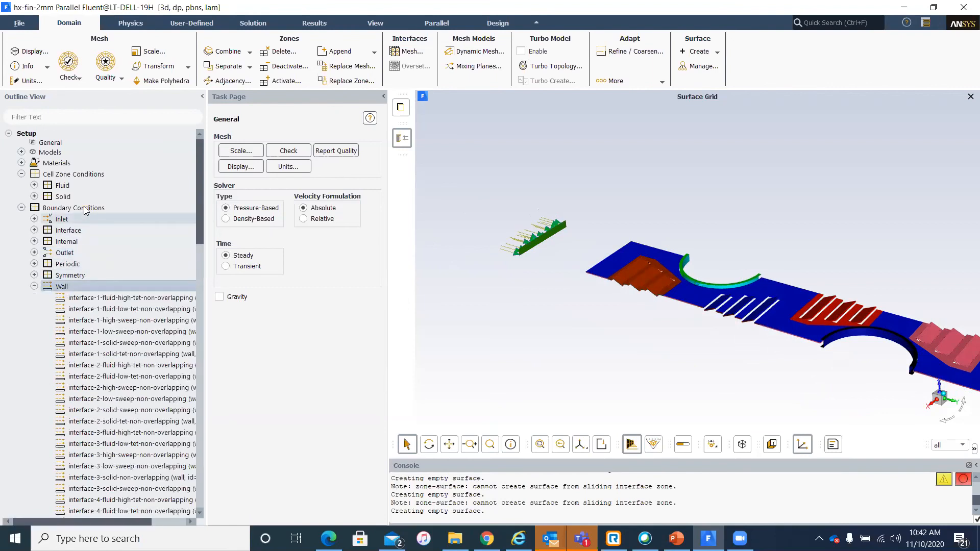
{"action": "double_click", "coordinate": [147, 207]}
{"action": "scroll", "coordinate": [301, 229], "scroll_direction": "down", "scroll_amount": 1}
{"action": "scroll", "coordinate": [301, 230], "scroll_direction": "up", "scroll_amount": 1}
{"action": "left_click_drag", "start_coordinate": [389, 244], "coordinate": [462, 253]}
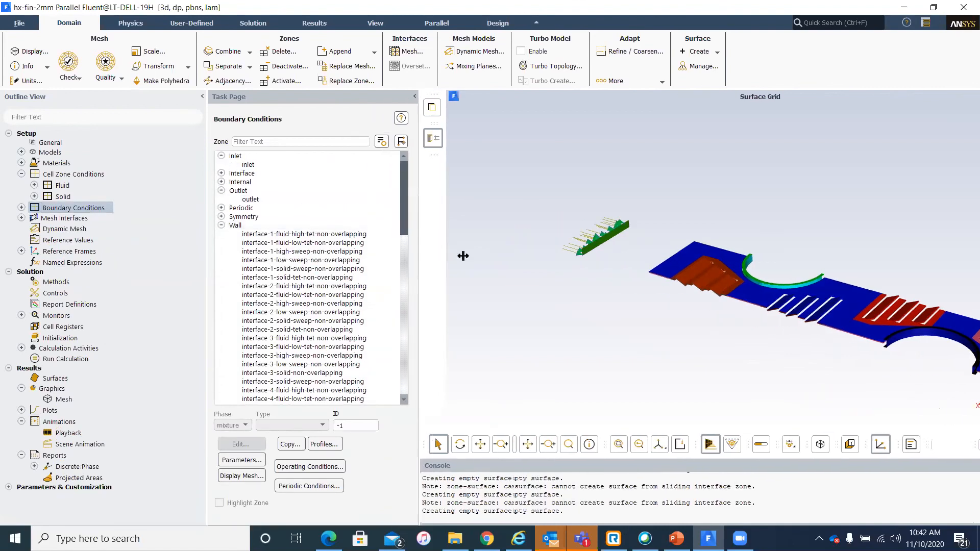
Look through the wall zones at the end of the boundary list and examine the fin and tube surfaces in the model
{"action": "scroll", "coordinate": [392, 272], "scroll_direction": "down", "scroll_amount": 1}
{"action": "scroll", "coordinate": [392, 273], "scroll_direction": "down", "scroll_amount": 10}
{"action": "scroll", "coordinate": [392, 272], "scroll_direction": "down", "scroll_amount": 10}
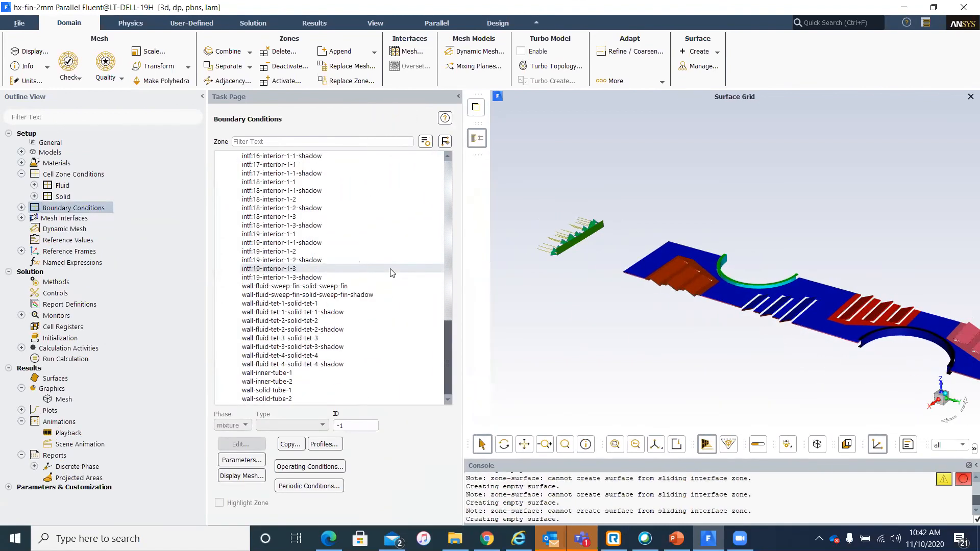
{"action": "scroll", "coordinate": [659, 232], "scroll_direction": "down", "scroll_amount": 2}
{"action": "scroll", "coordinate": [734, 271], "scroll_direction": "up", "scroll_amount": 4}
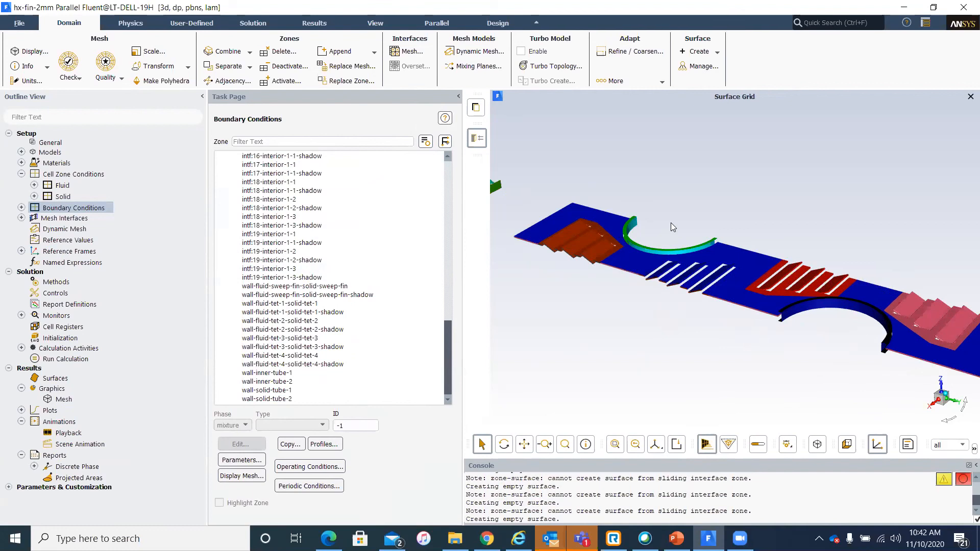
{"action": "scroll", "coordinate": [671, 223], "scroll_direction": "up", "scroll_amount": 2}
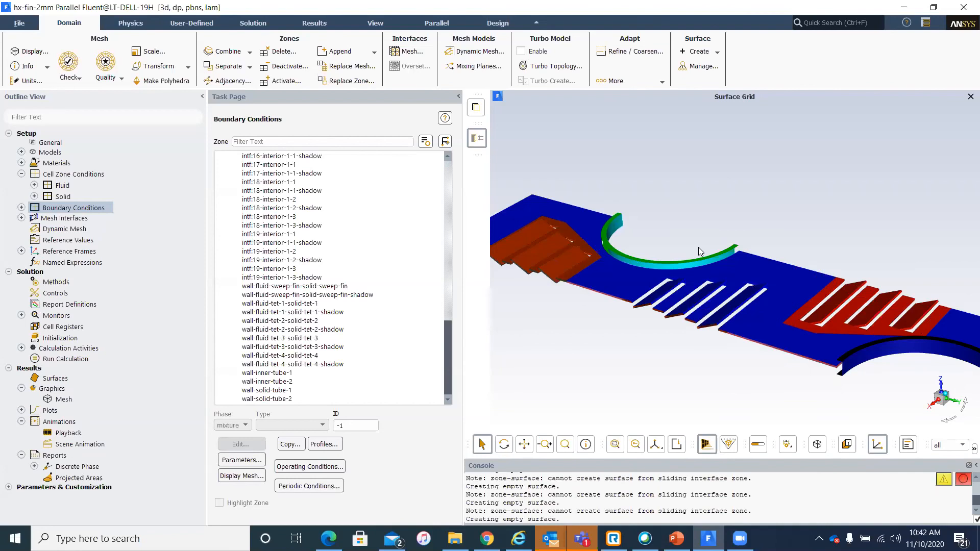
{"action": "left_click_drag", "start_coordinate": [586, 303], "coordinate": [692, 183]}
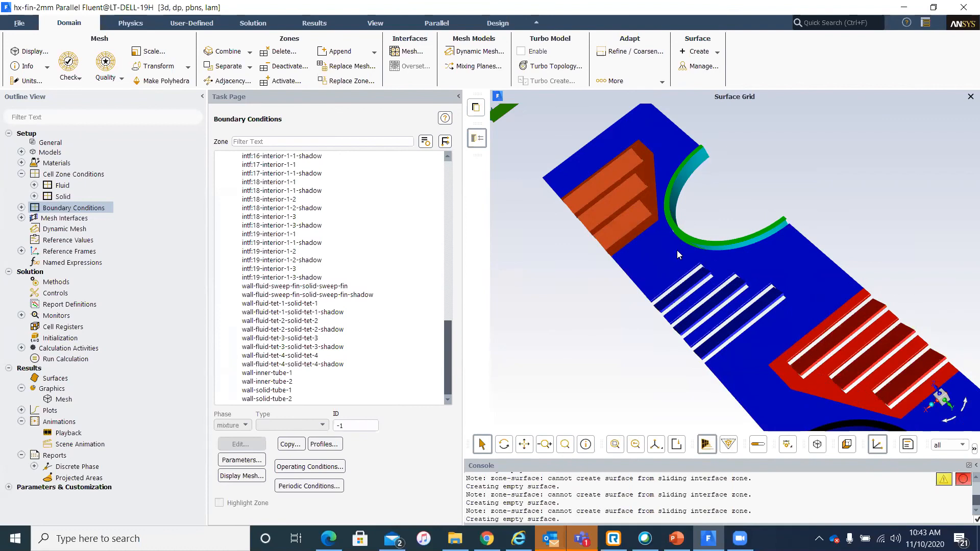
{"action": "scroll", "coordinate": [378, 255], "scroll_direction": "up", "scroll_amount": 4}
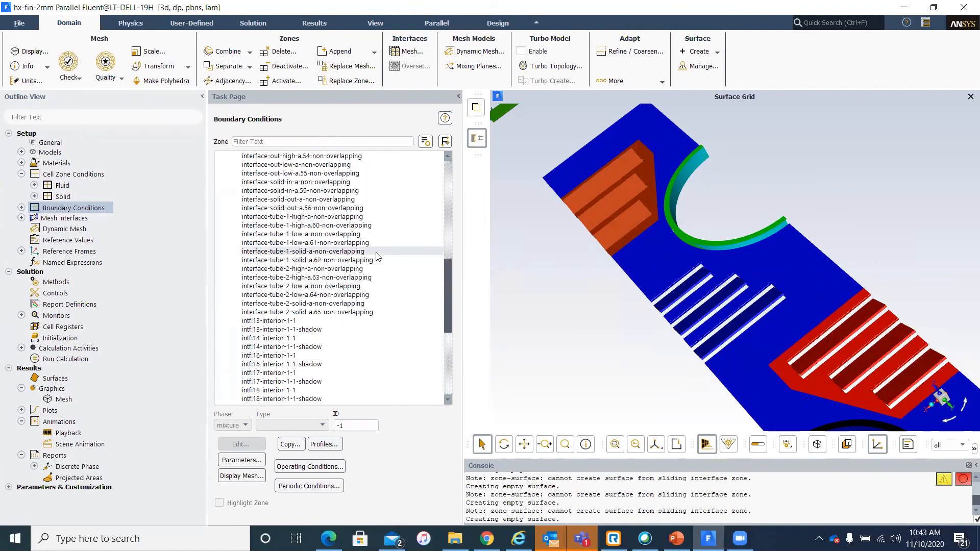
{"action": "scroll", "coordinate": [377, 256], "scroll_direction": "down", "scroll_amount": 4}
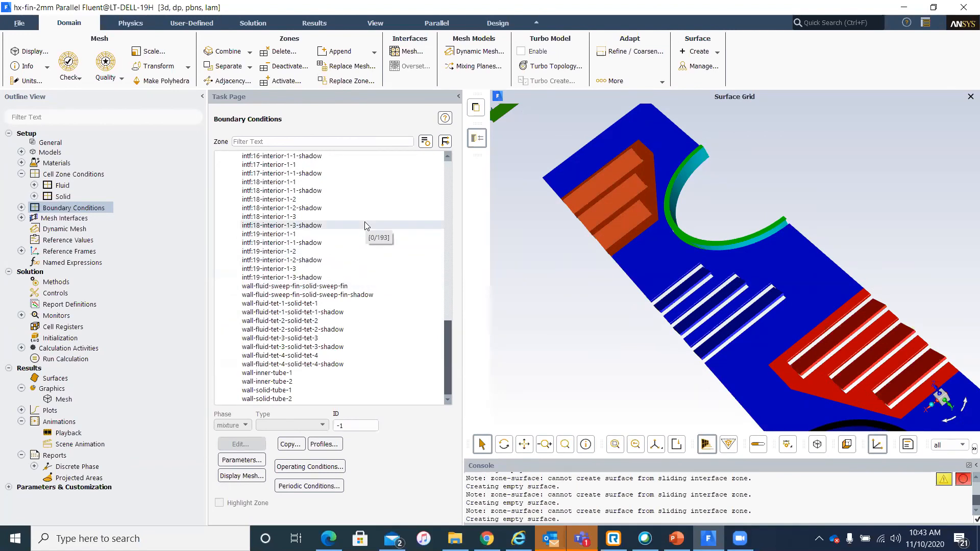
Filter the boundary zone list by "wall" and find the inner tube walls among the outline's wall boundaries
{"action": "left_click", "coordinate": [378, 143]}
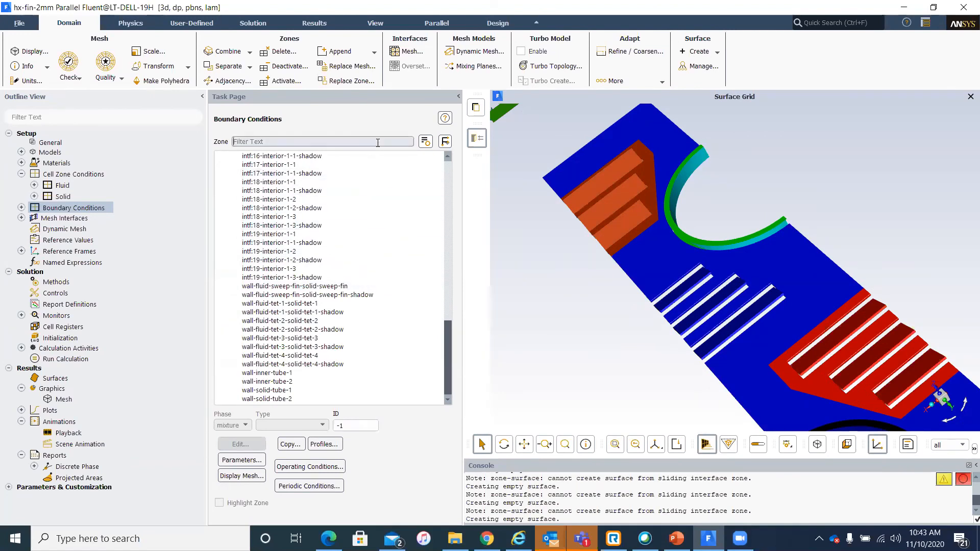
{"action": "type", "text": "wall"}
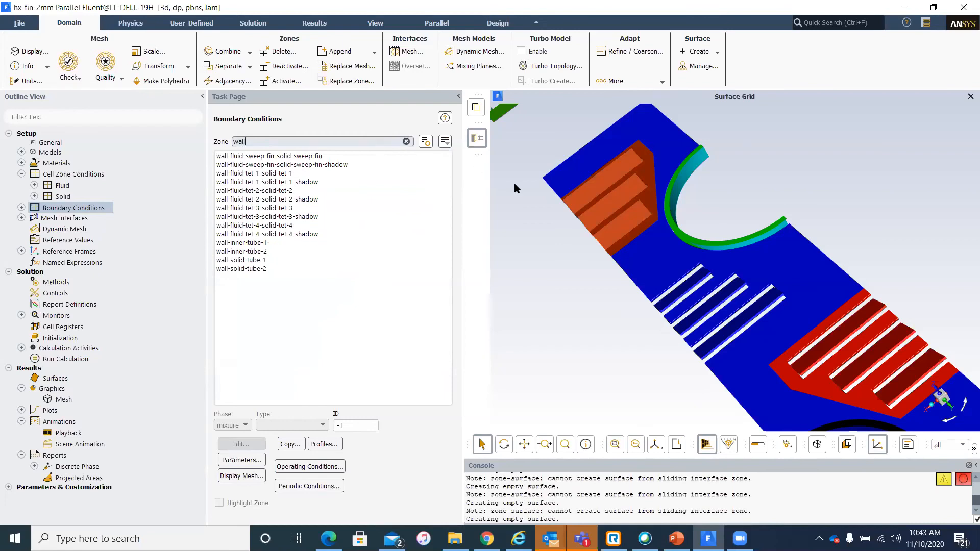
{"action": "scroll", "coordinate": [587, 218], "scroll_direction": "down", "scroll_amount": 2}
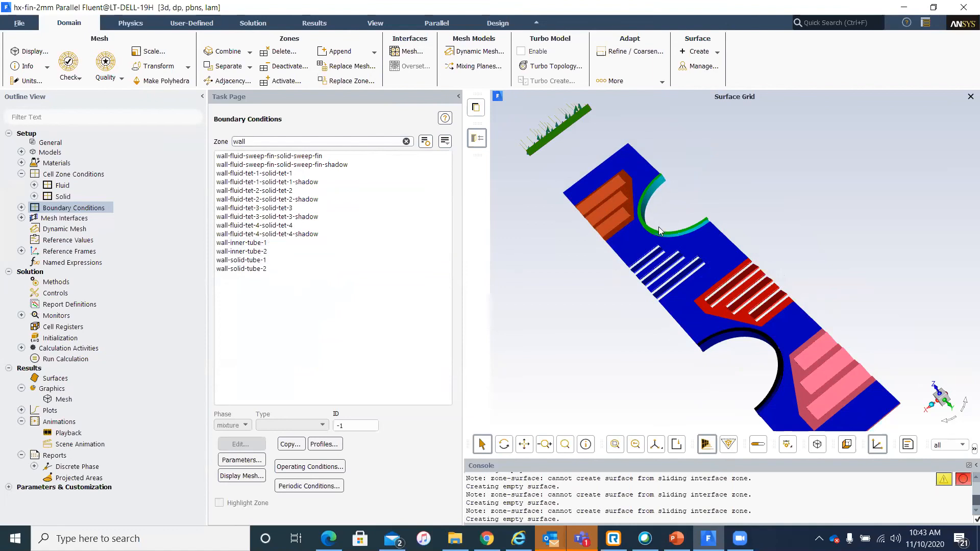
{"action": "left_click", "coordinate": [21, 207]}
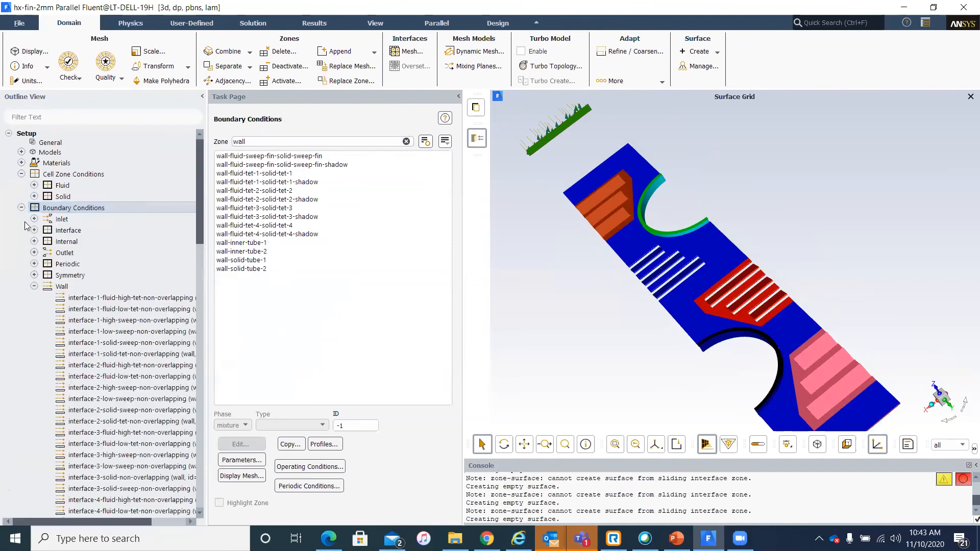
{"action": "scroll", "coordinate": [117, 351], "scroll_direction": "down", "scroll_amount": 20}
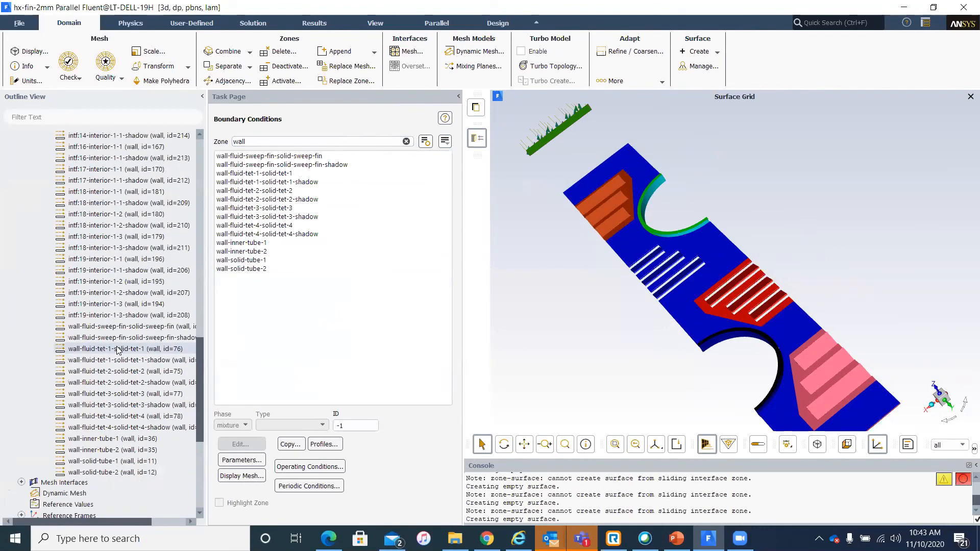
{"action": "scroll", "coordinate": [118, 350], "scroll_direction": "down", "scroll_amount": 7}
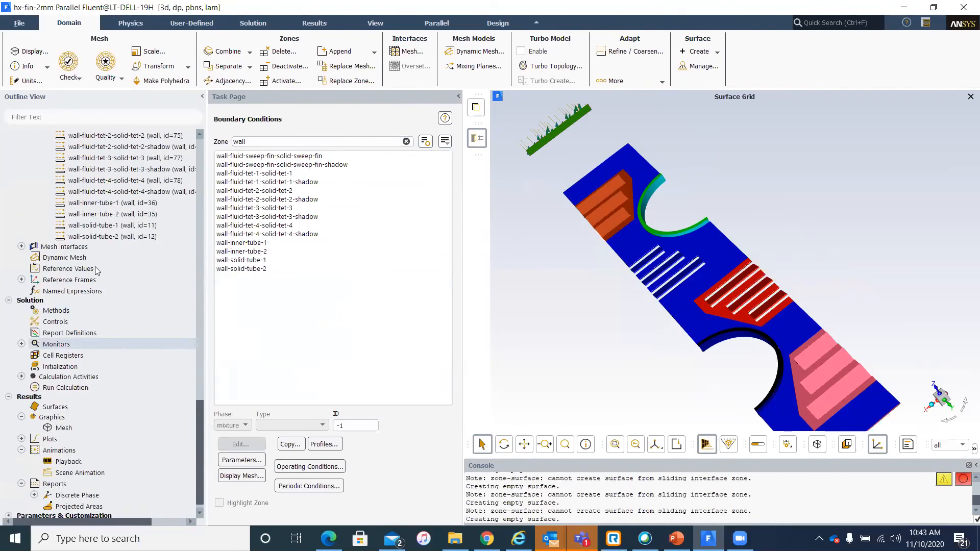
Try to display wall-inner-tube-1 and wall-inner-tube-2 together in the graphics window
{"action": "left_click", "coordinate": [107, 215], "text": "shift"}
{"action": "right_click", "coordinate": [114, 219]}
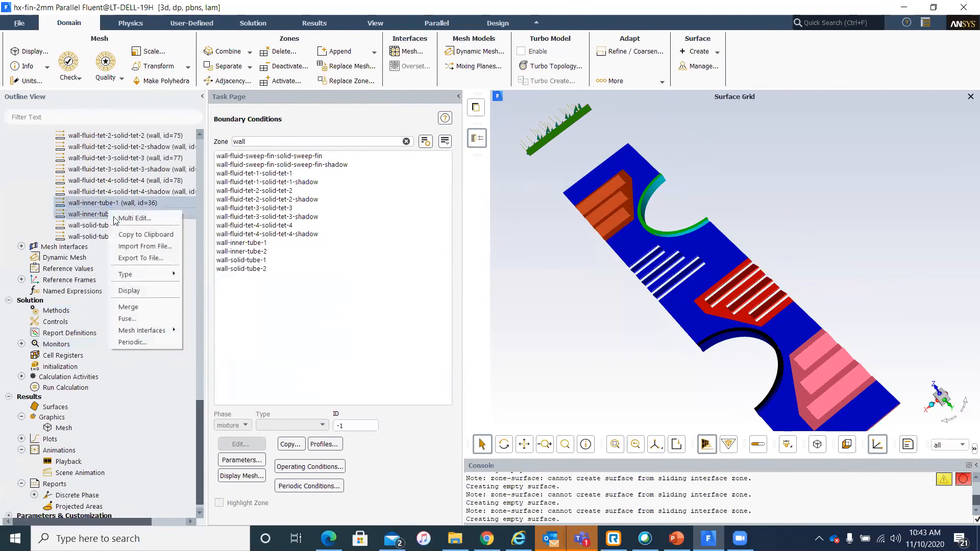
{"action": "left_click", "coordinate": [129, 290]}
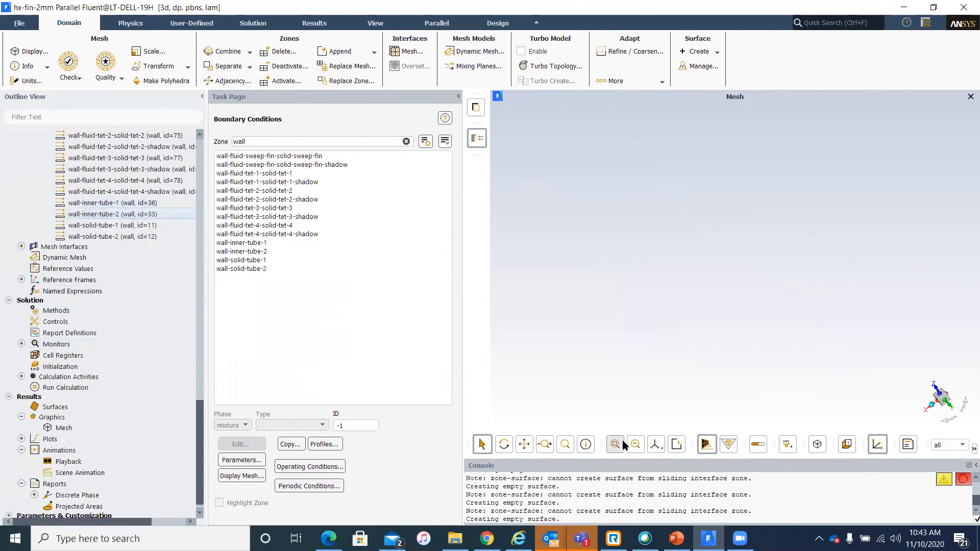
Display only wall-inner-tube-1 in the graphics window and fit it to the view
{"action": "left_click", "coordinate": [129, 204]}
{"action": "right_click", "coordinate": [129, 204]}
{"action": "left_click", "coordinate": [172, 295]}
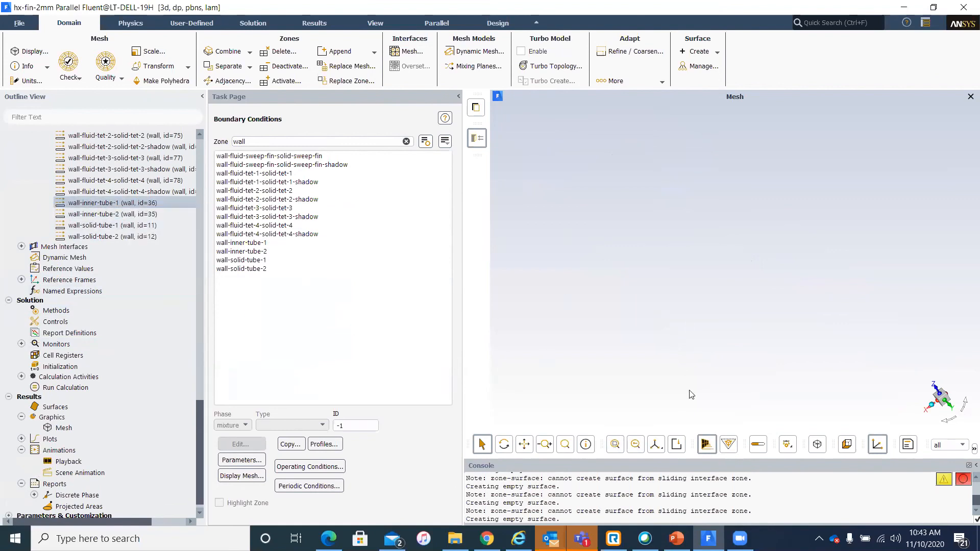
{"action": "left_click", "coordinate": [616, 444]}
{"action": "scroll", "coordinate": [654, 271], "scroll_direction": "down", "scroll_amount": 4}
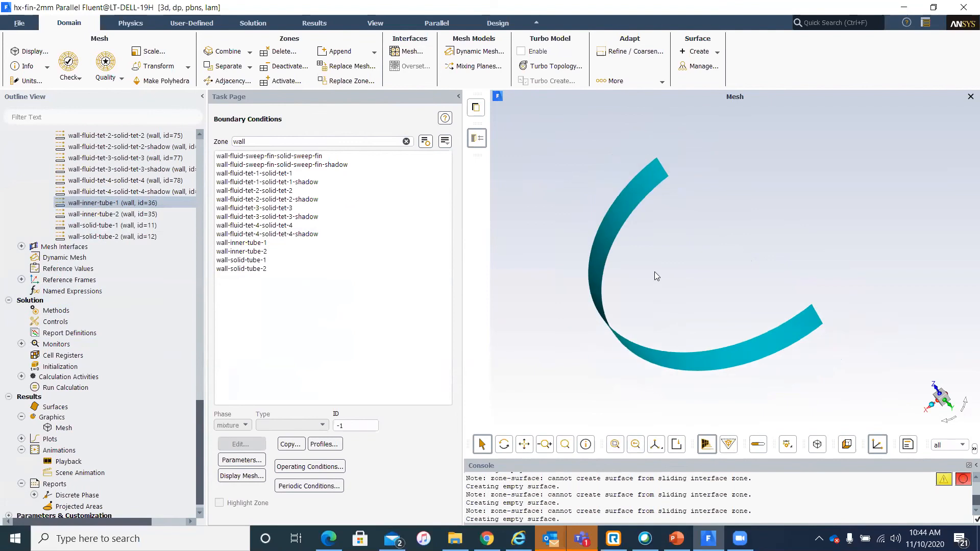
Add wall-inner-tube-2 to the graphics display alongside wall-inner-tube-1 and inspect both surfaces
{"action": "left_click", "coordinate": [86, 213]}
{"action": "right_click", "coordinate": [113, 216]}
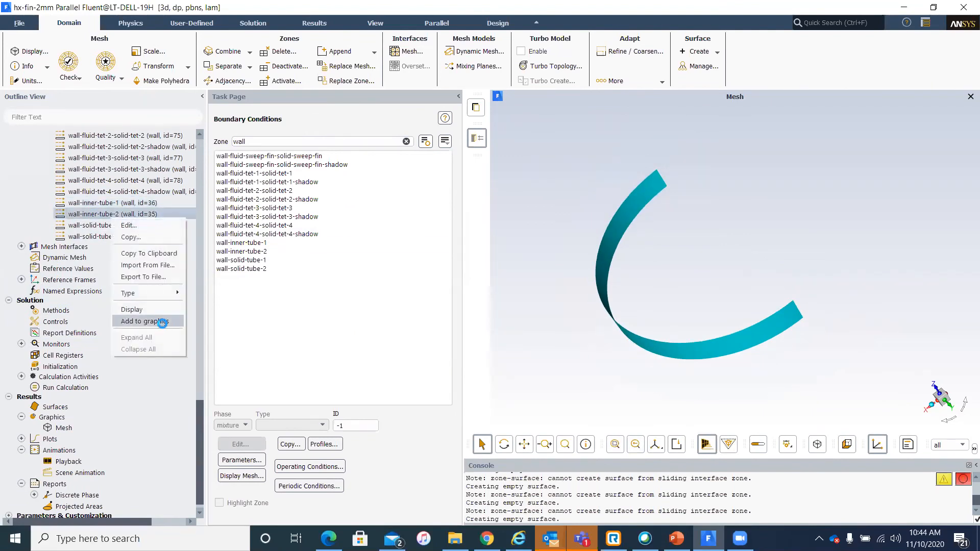
{"action": "left_click", "coordinate": [162, 323]}
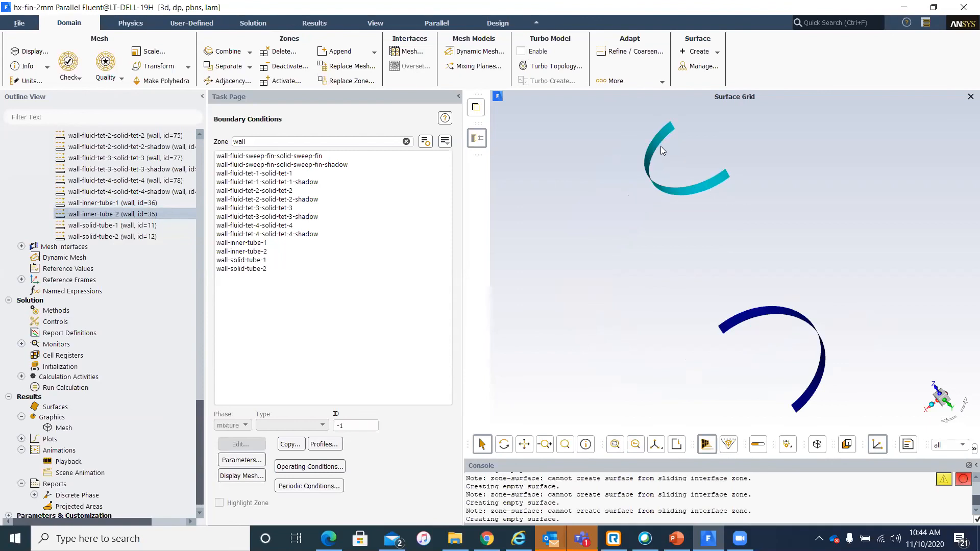
{"action": "scroll", "coordinate": [658, 153], "scroll_direction": "up", "scroll_amount": 1}
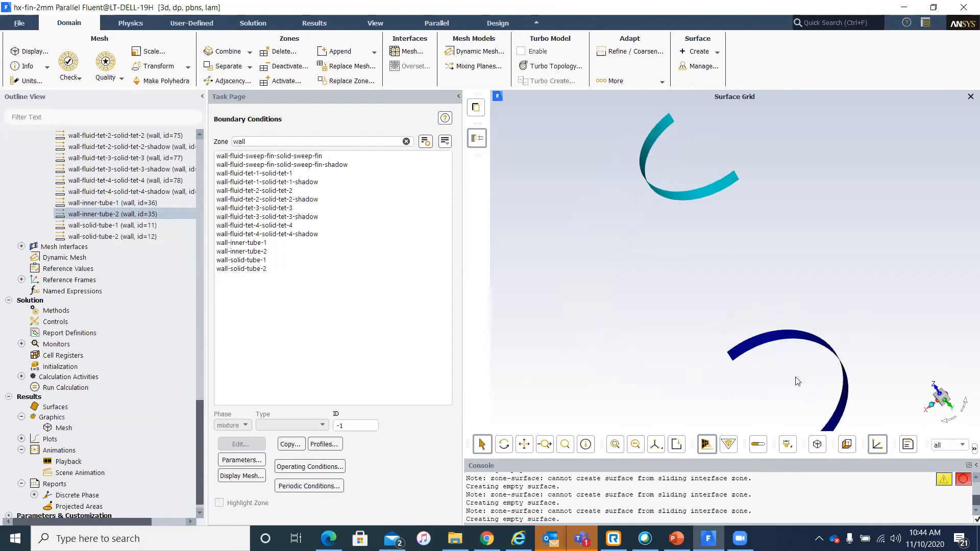
{"action": "scroll", "coordinate": [759, 353], "scroll_direction": "down", "scroll_amount": 1}
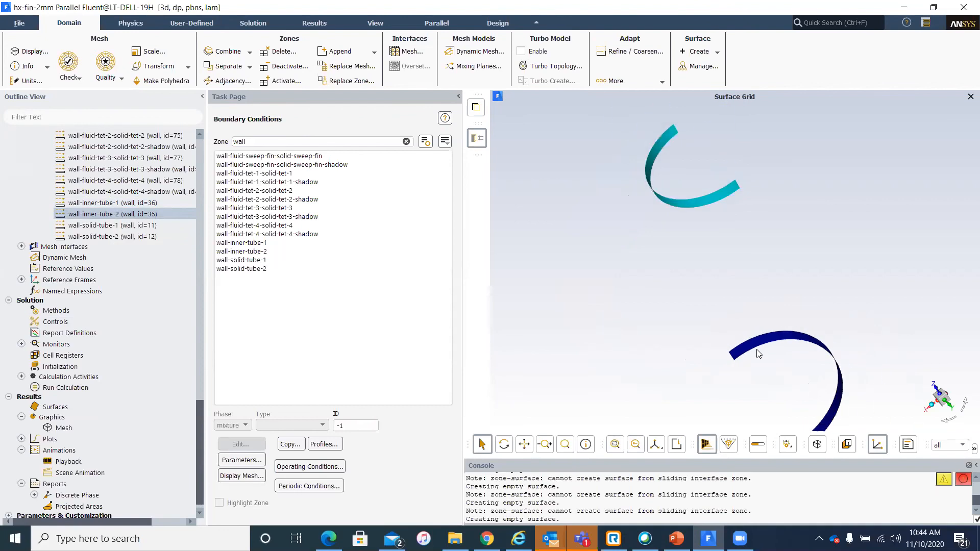
{"action": "scroll", "coordinate": [759, 353], "scroll_direction": "up", "scroll_amount": 1}
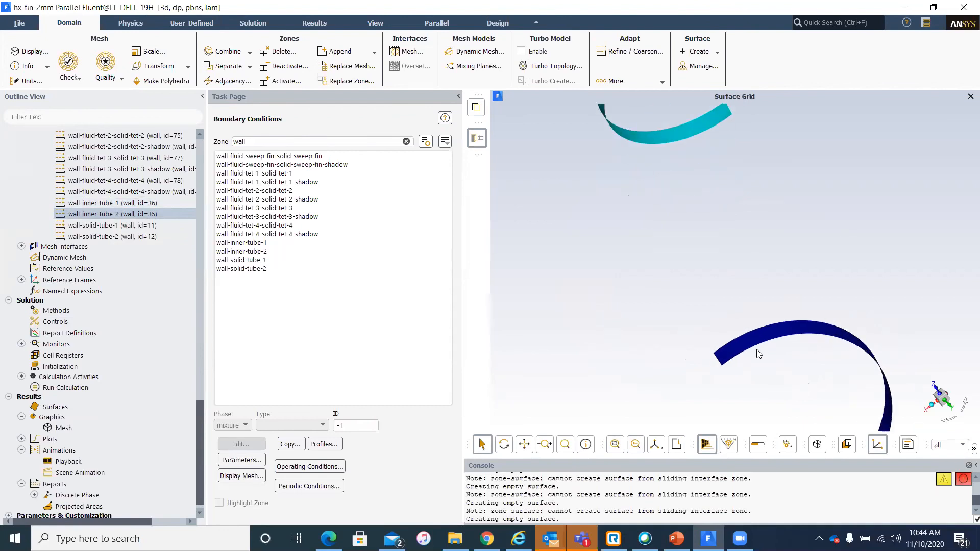
{"action": "scroll", "coordinate": [758, 353], "scroll_direction": "down", "scroll_amount": 1}
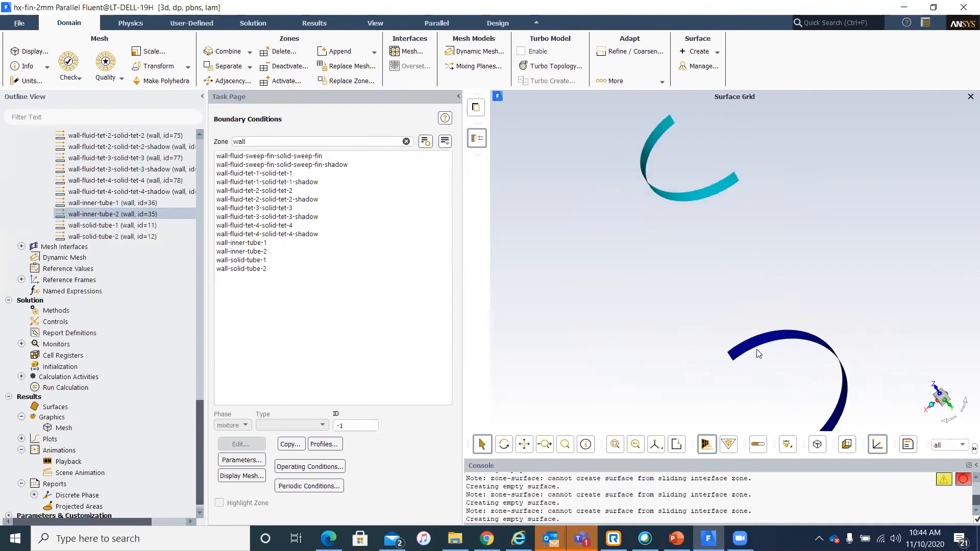
Set wall-inner-tube-1 to a convection thermal condition with a heat transfer coefficient of 1050 W/m2-K and a free stream temperature of 80 °C
{"action": "left_click", "coordinate": [130, 204]}
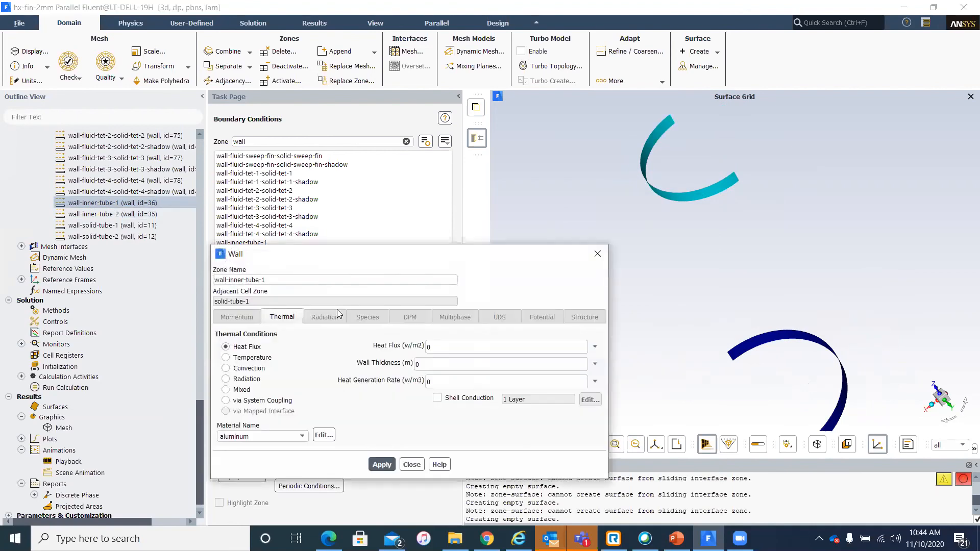
{"action": "left_click", "coordinate": [255, 368]}
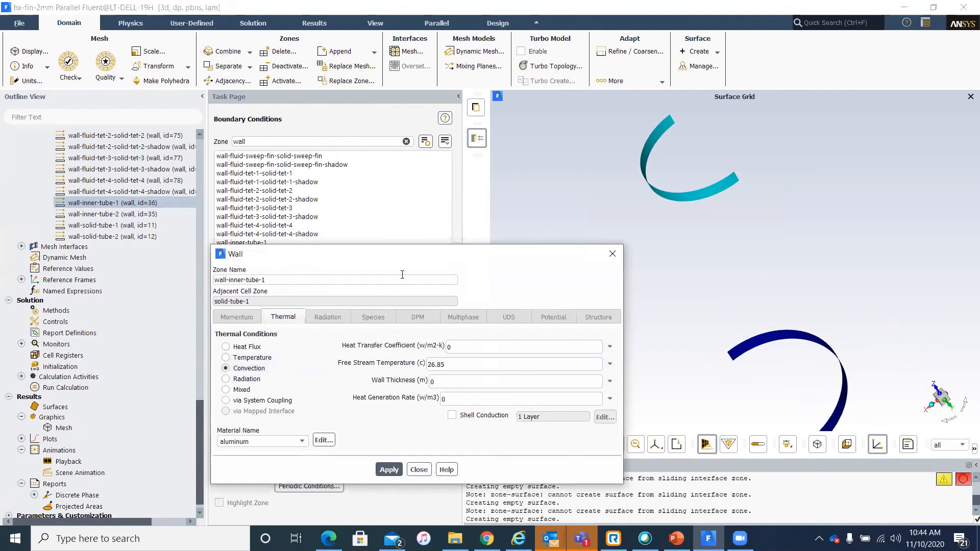
{"action": "left_click_drag", "start_coordinate": [423, 258], "coordinate": [491, 162]}
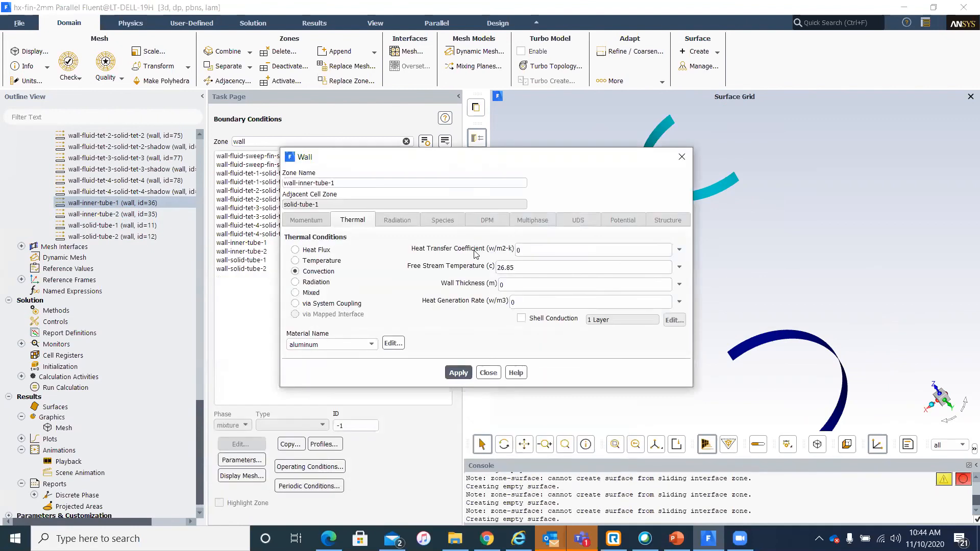
{"action": "double_click", "coordinate": [539, 250]}
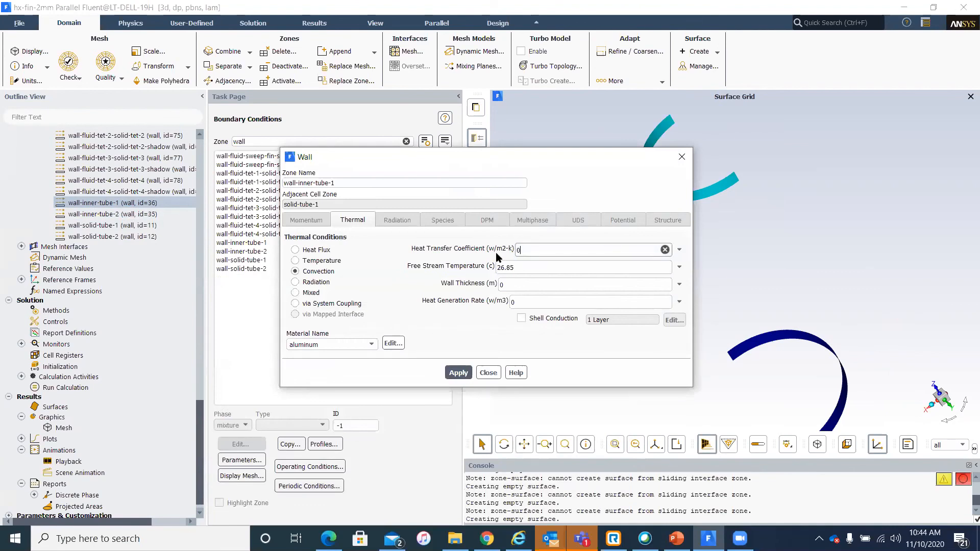
{"action": "type", "text": "1050"}
{"action": "key", "text": "Tab"}
{"action": "type", "text": "80"}
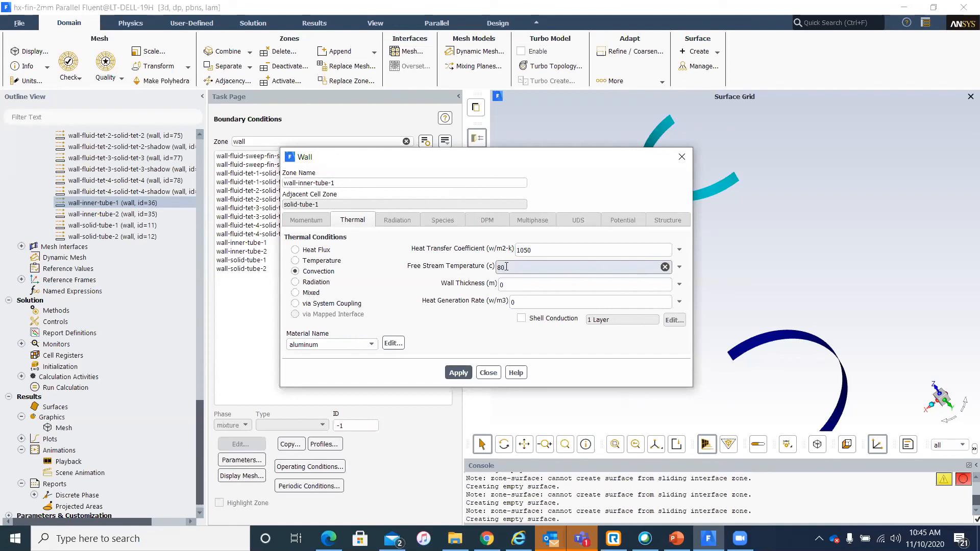
Enable shell conduction on wall-inner-tube-1 and give its single aluminum layer a thickness of 0.002 m
{"action": "left_click", "coordinate": [521, 318]}
{"action": "left_click", "coordinate": [673, 320]}
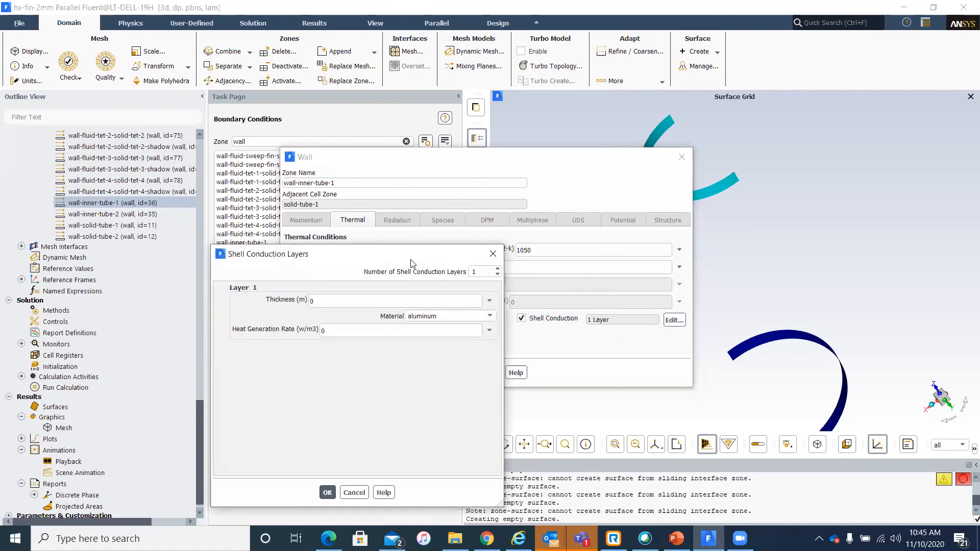
{"action": "left_click_drag", "start_coordinate": [411, 259], "coordinate": [549, 245]}
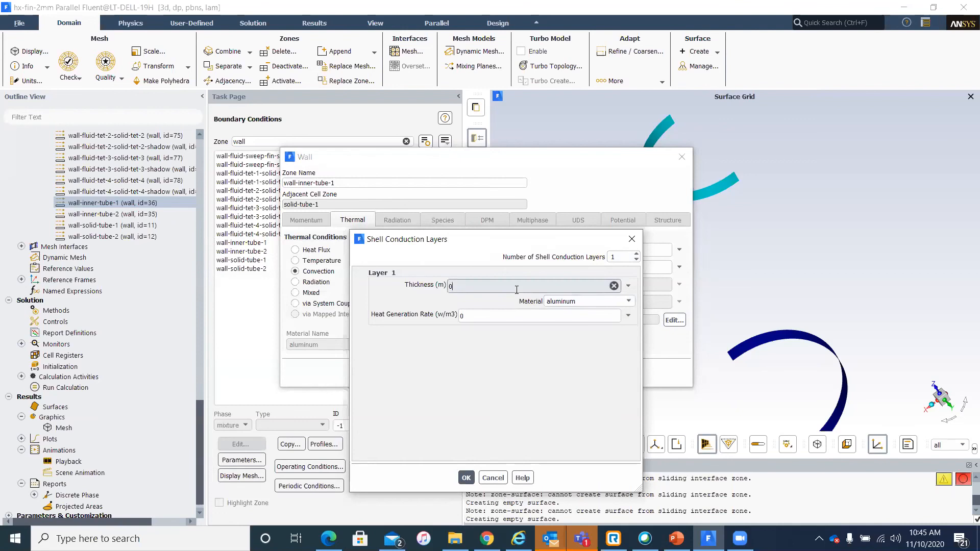
{"action": "type", "text": ".002"}
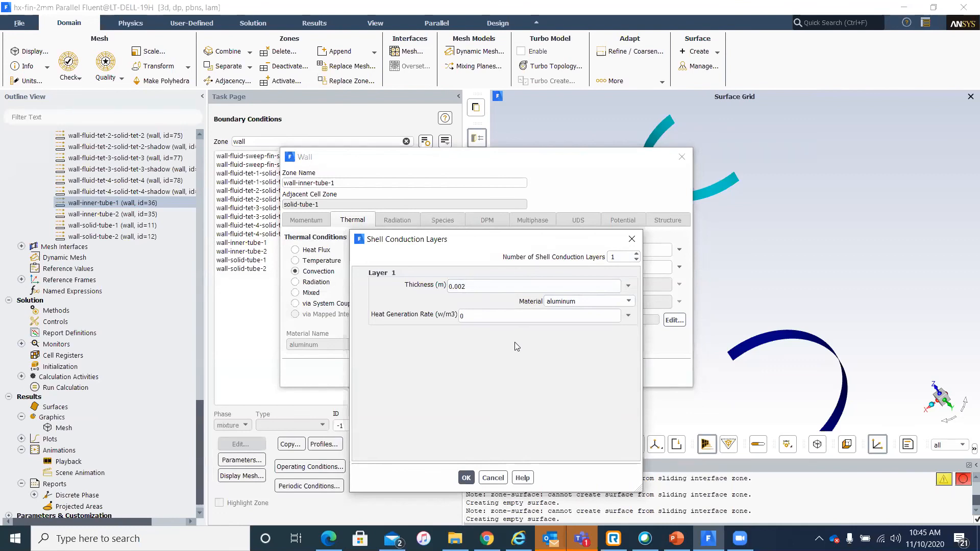
{"action": "left_click", "coordinate": [636, 254]}
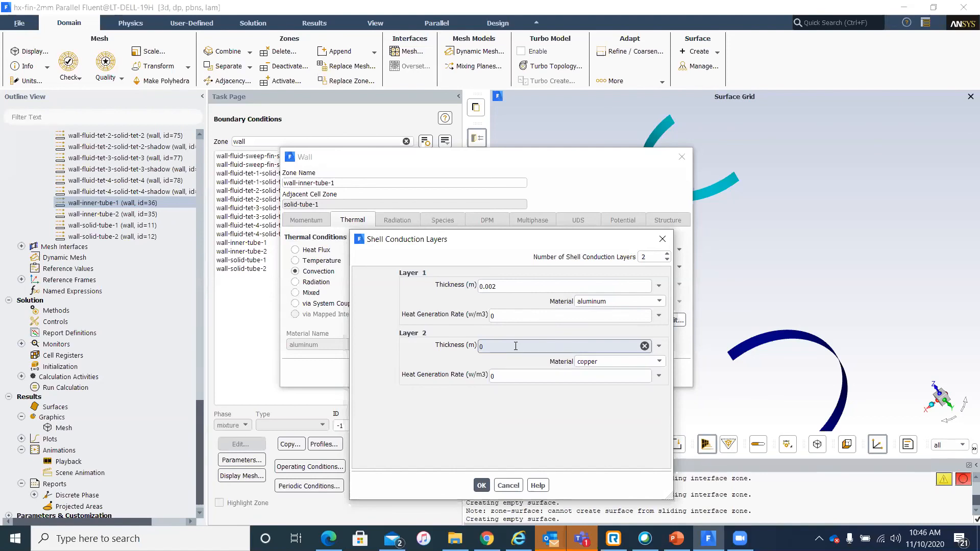
{"action": "left_click", "coordinate": [645, 346]}
{"action": "left_click", "coordinate": [667, 260]}
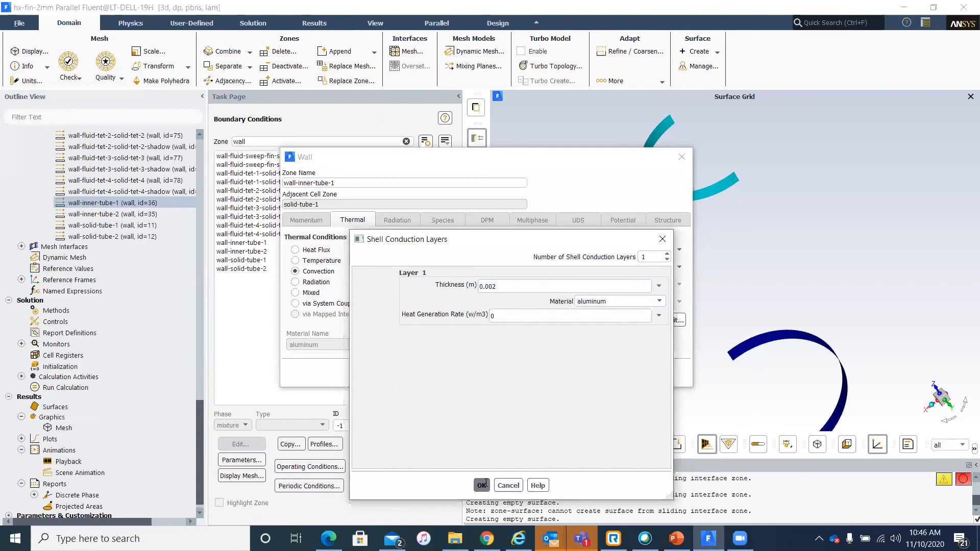
Accept the shell conduction layer and apply the thermal settings to wall-inner-tube-1
{"action": "left_click", "coordinate": [482, 485]}
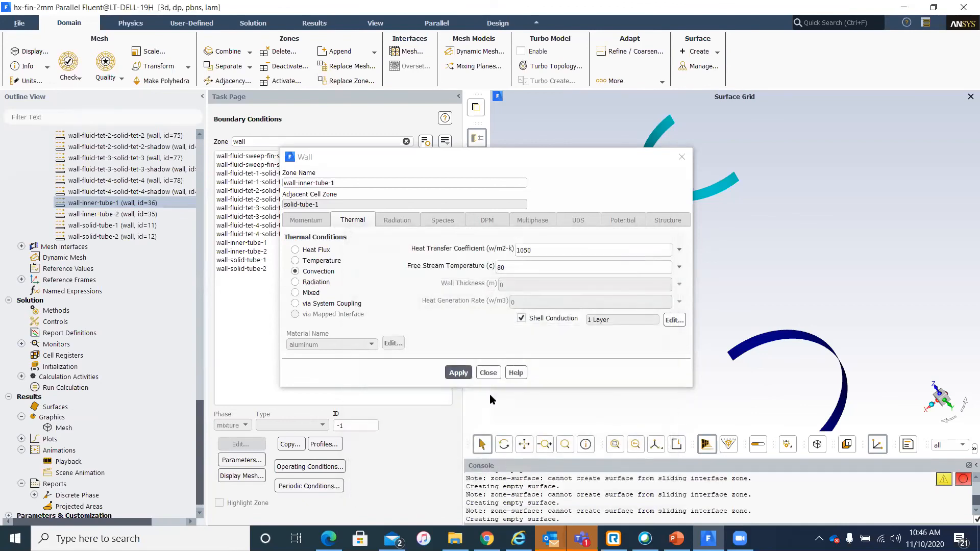
{"action": "left_click", "coordinate": [458, 372]}
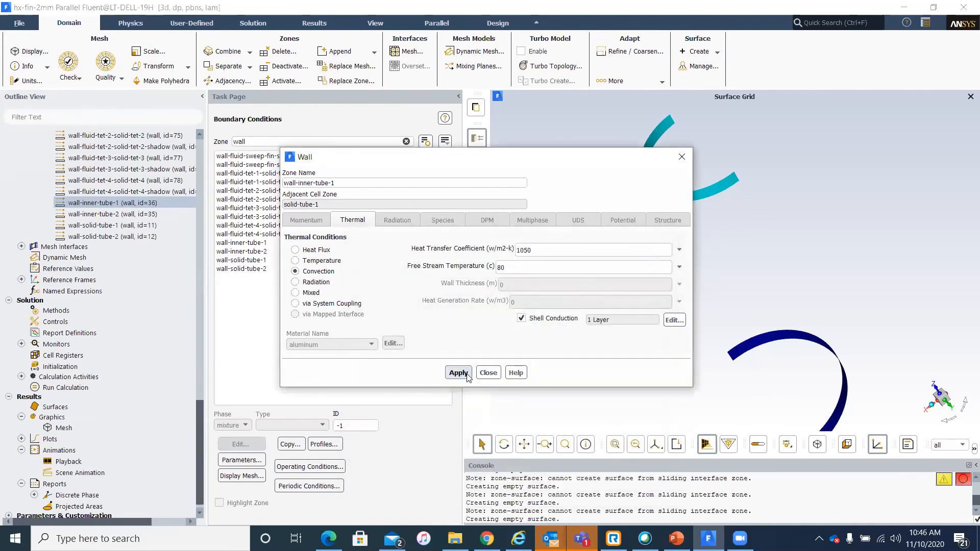
{"action": "left_click", "coordinate": [488, 372]}
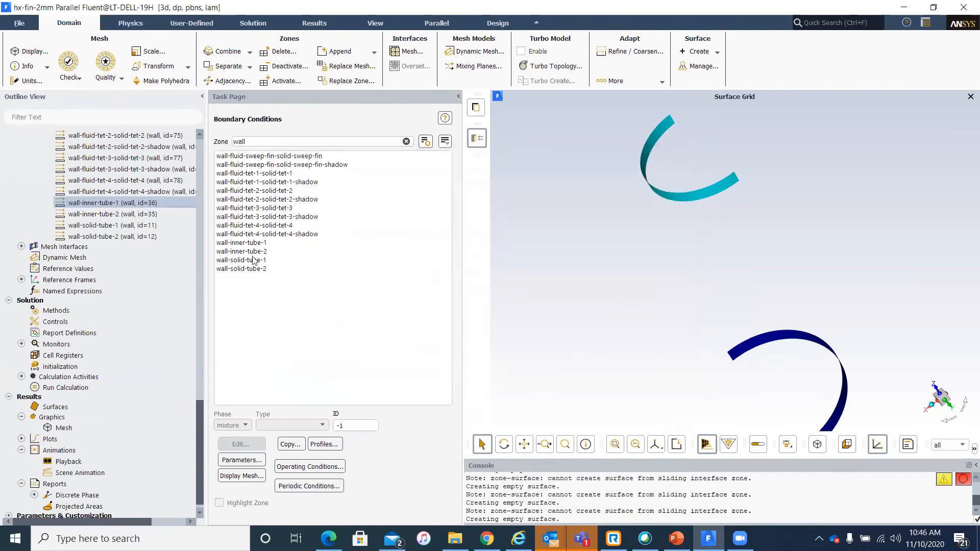
Copy the wall-inner-tube-1 boundary conditions to wall-inner-tube-2 and check the copied thermal settings
{"action": "right_click", "coordinate": [148, 203]}
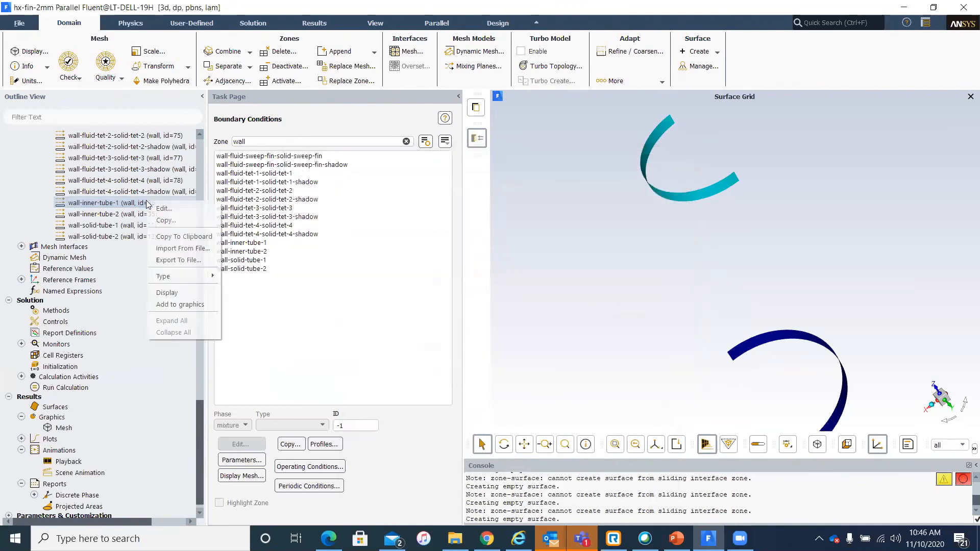
{"action": "left_click", "coordinate": [182, 221]}
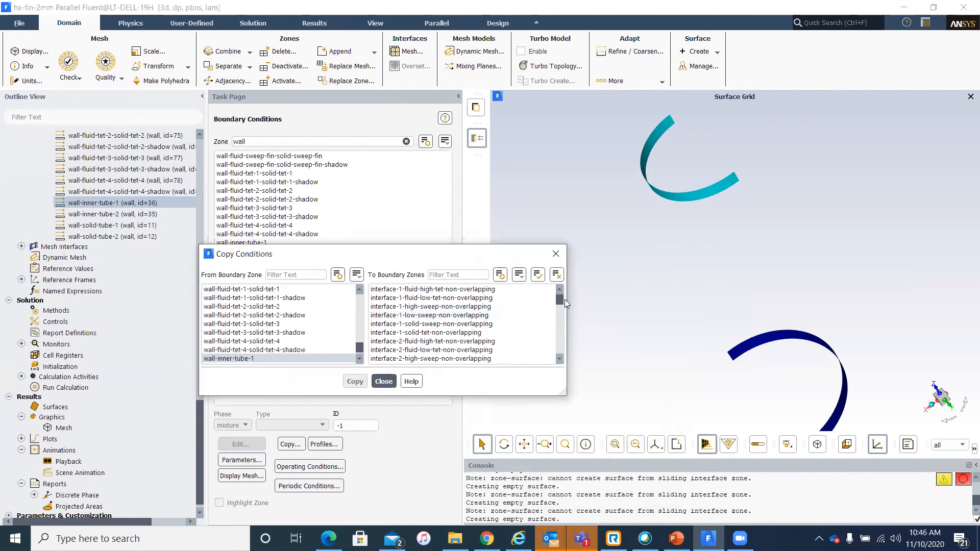
{"action": "left_click", "coordinate": [474, 276]}
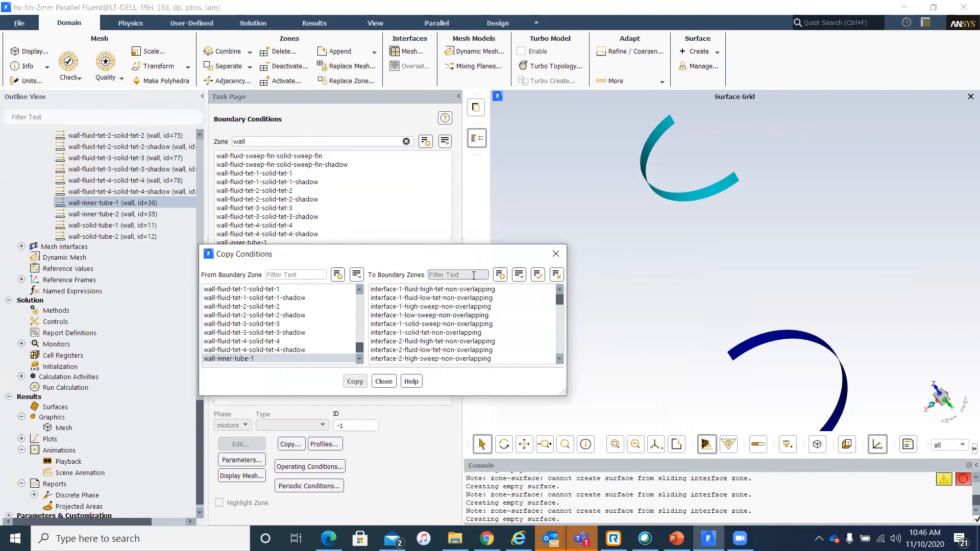
{"action": "type", "text": "wall"}
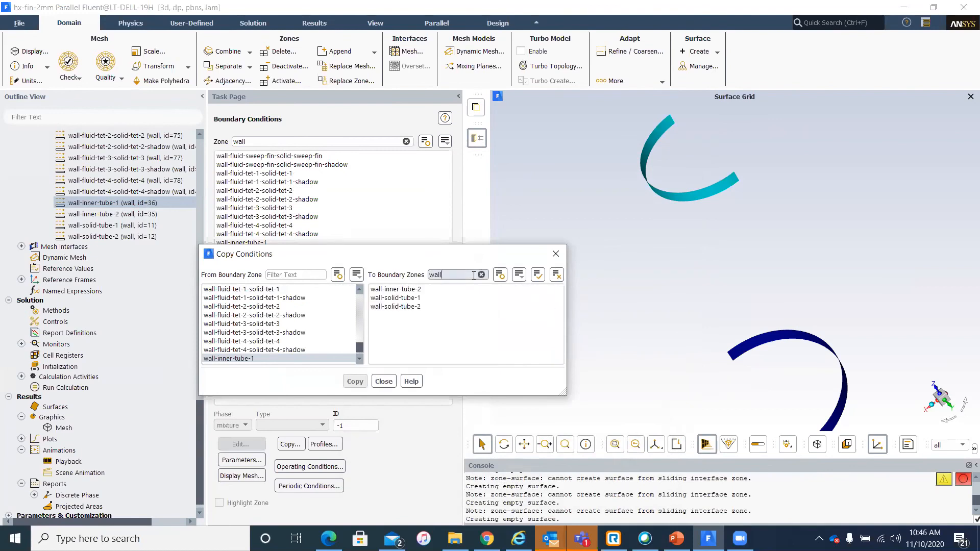
{"action": "left_click", "coordinate": [424, 289]}
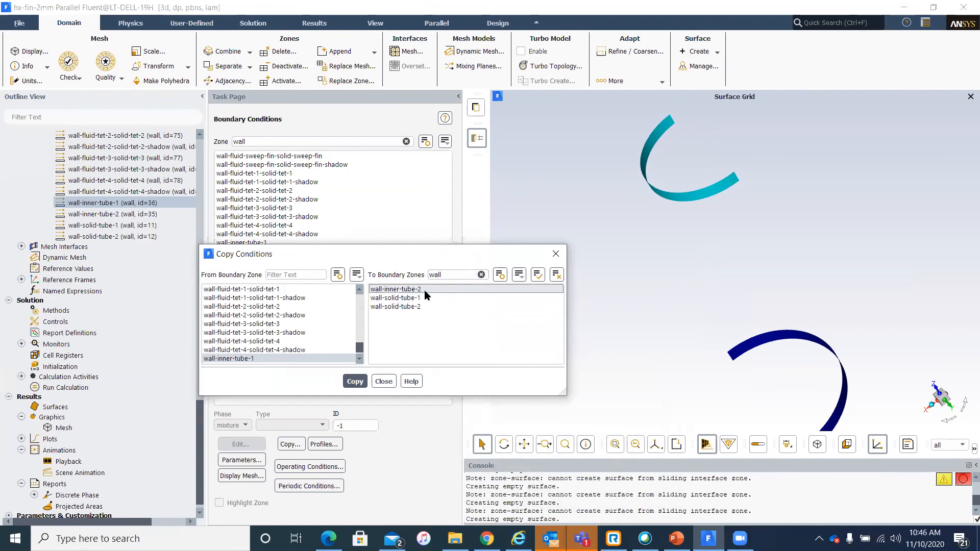
{"action": "left_click", "coordinate": [355, 381]}
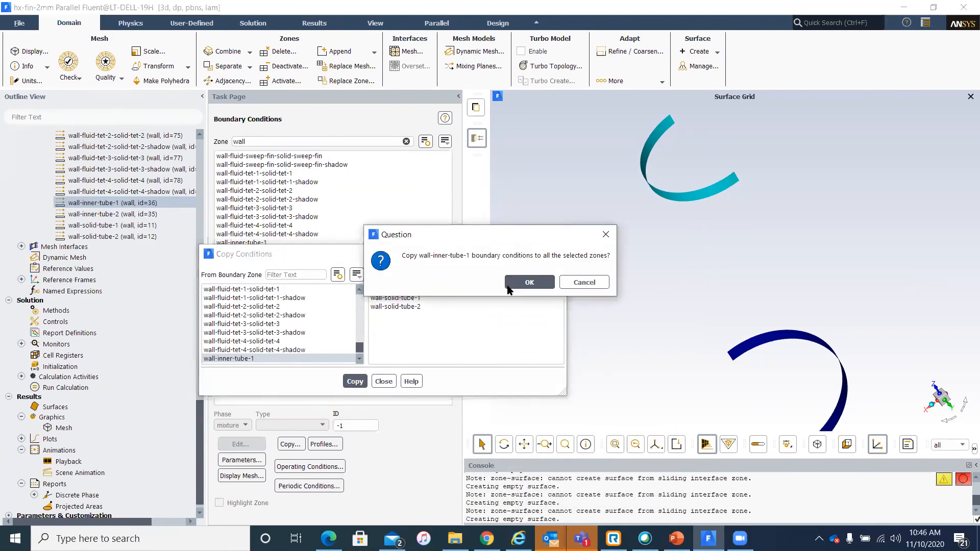
{"action": "key", "text": "Return"}
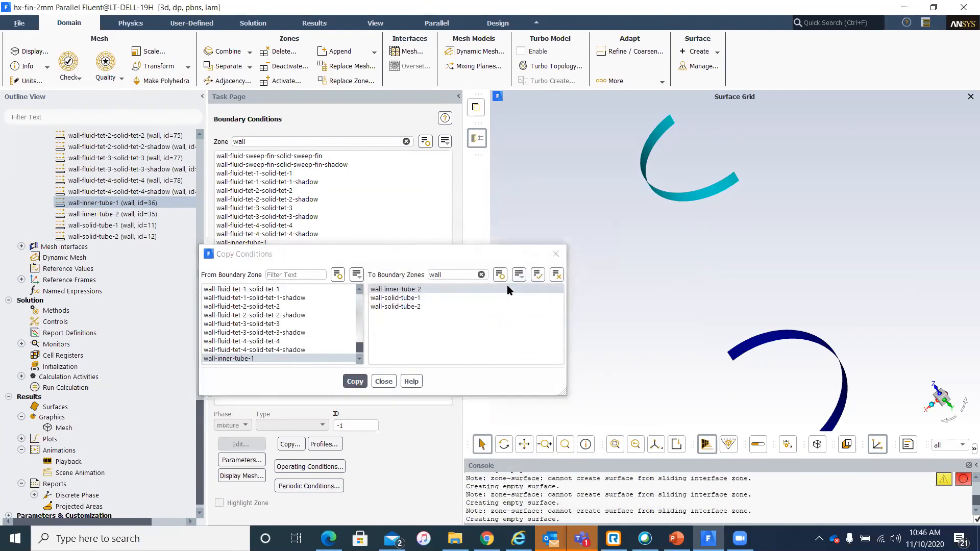
{"action": "left_click", "coordinate": [385, 384]}
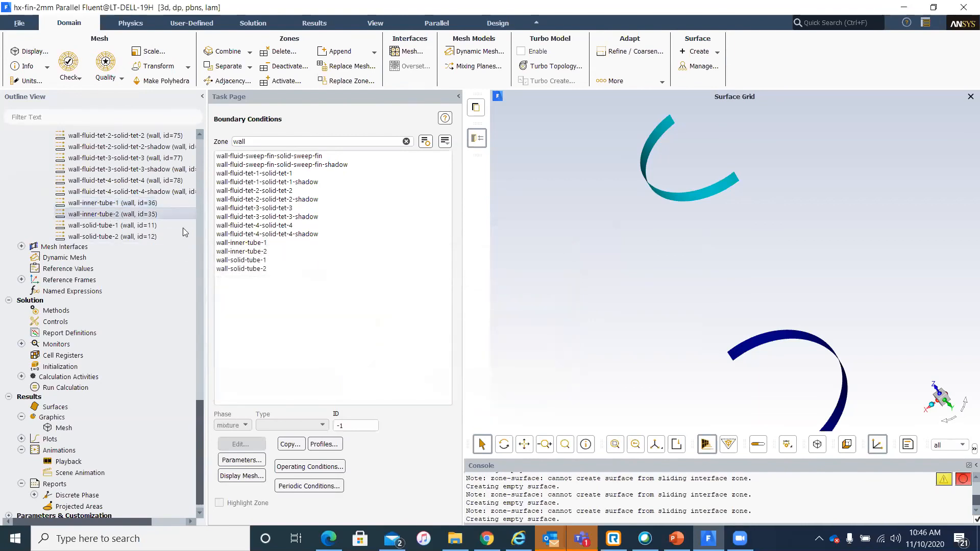
{"action": "left_click", "coordinate": [264, 243]}
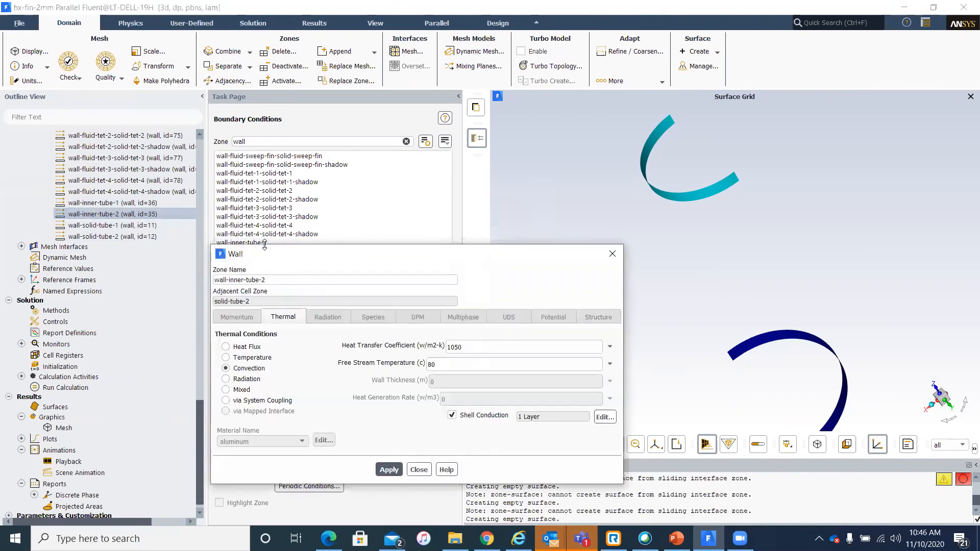
{"action": "left_click", "coordinate": [418, 469]}
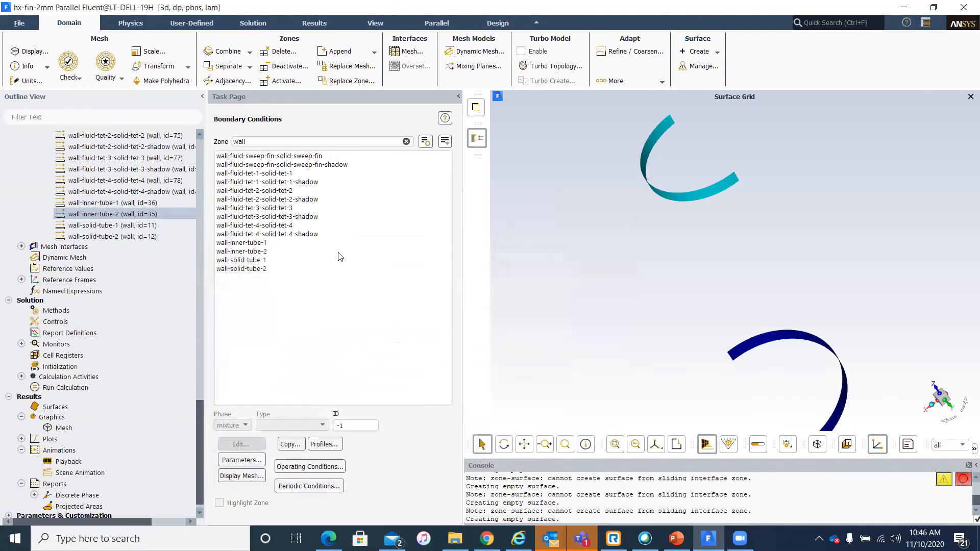
Create a mass-weighted average static pressure report definition named pr-in on the inlet surface, with a report plot
{"action": "scroll", "coordinate": [111, 271], "scroll_direction": "down", "scroll_amount": 1}
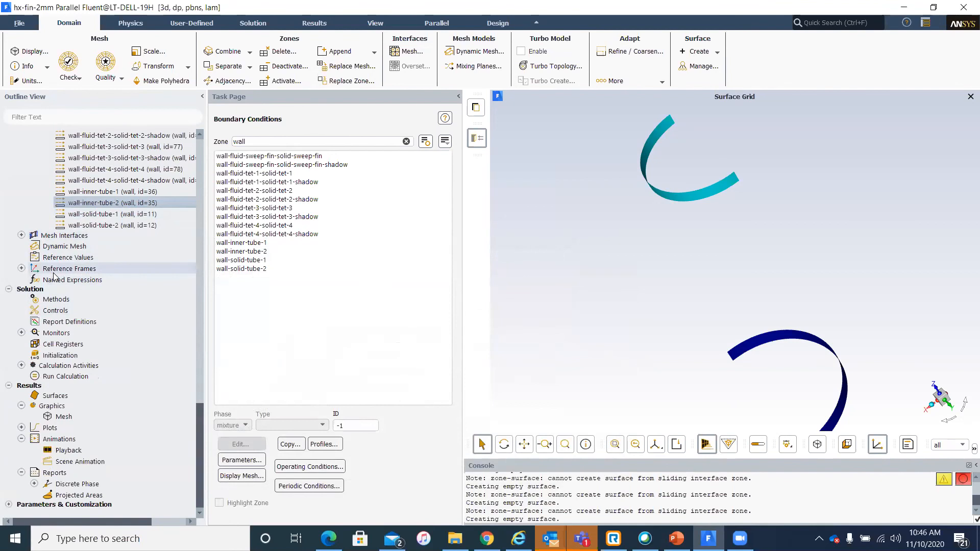
{"action": "left_click", "coordinate": [85, 325]}
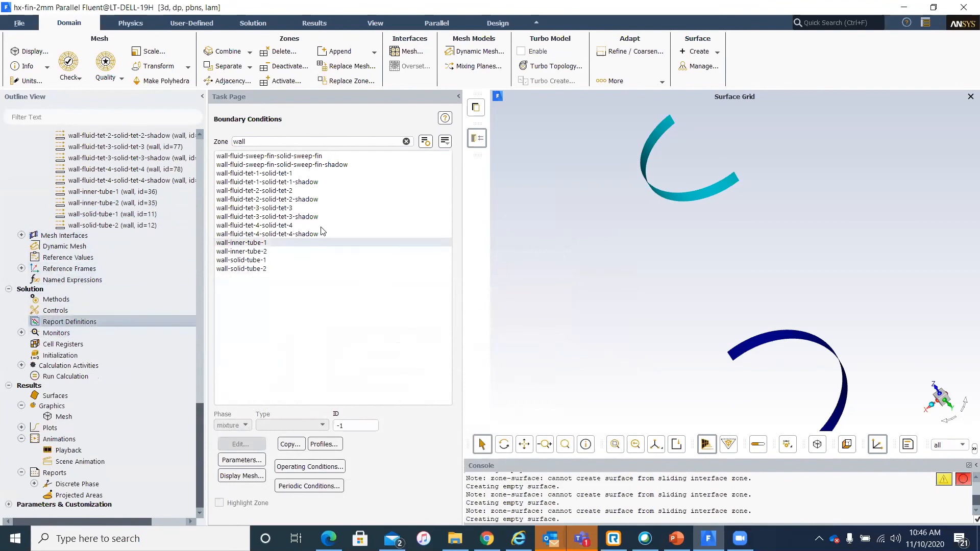
{"action": "left_click", "coordinate": [357, 244]}
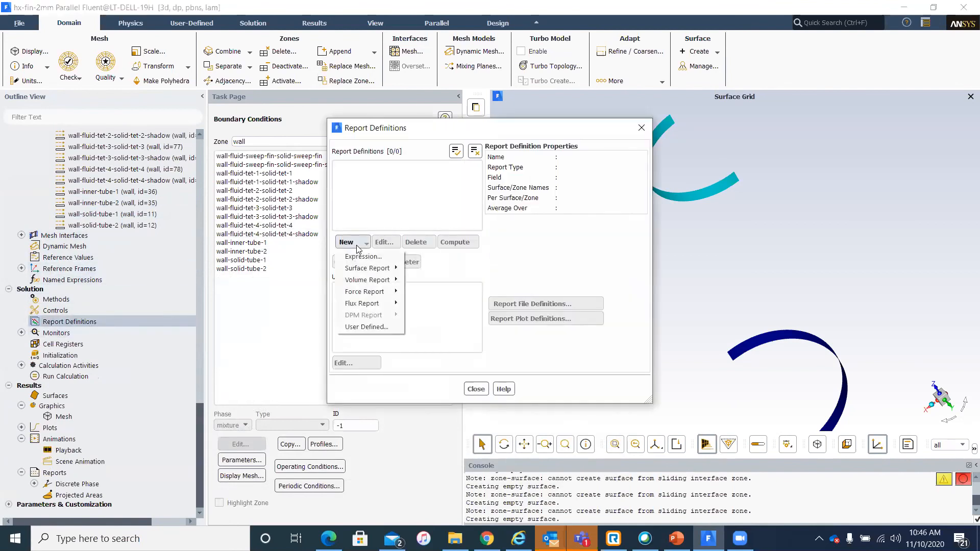
{"action": "mouse_move", "coordinate": [363, 269]}
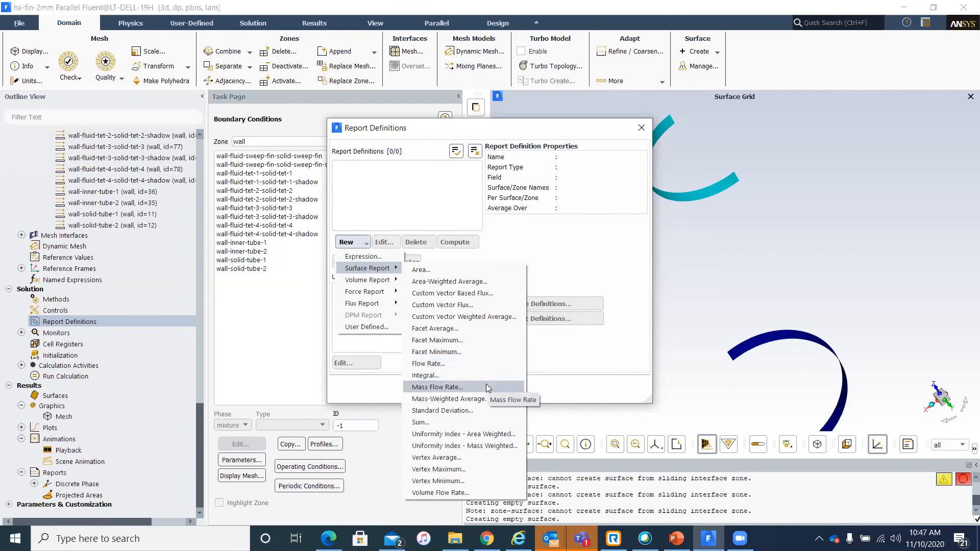
{"action": "left_click", "coordinate": [449, 398]}
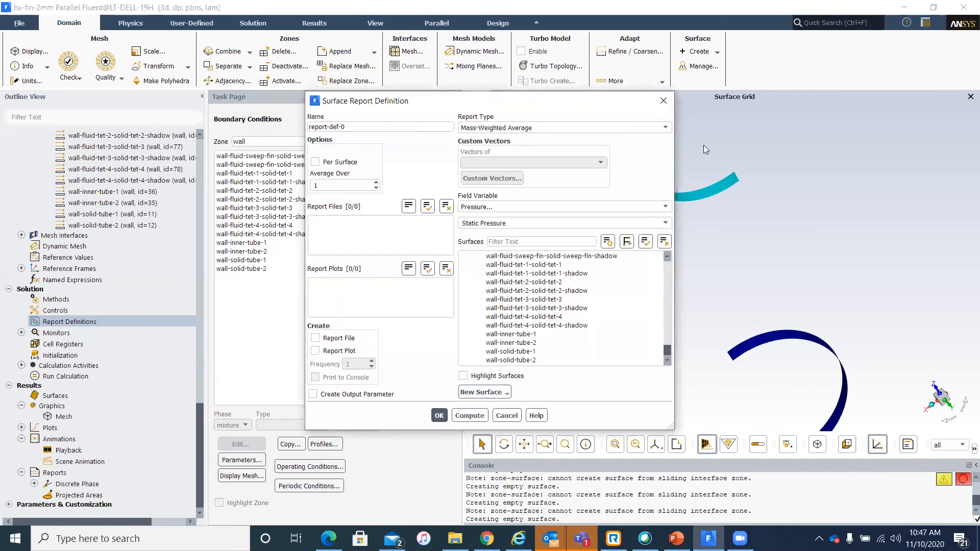
{"action": "scroll", "coordinate": [587, 302], "scroll_direction": "up", "scroll_amount": 2}
{"action": "scroll", "coordinate": [588, 302], "scroll_direction": "up", "scroll_amount": 2}
{"action": "left_click", "coordinate": [548, 243]}
{"action": "type", "text": "in"}
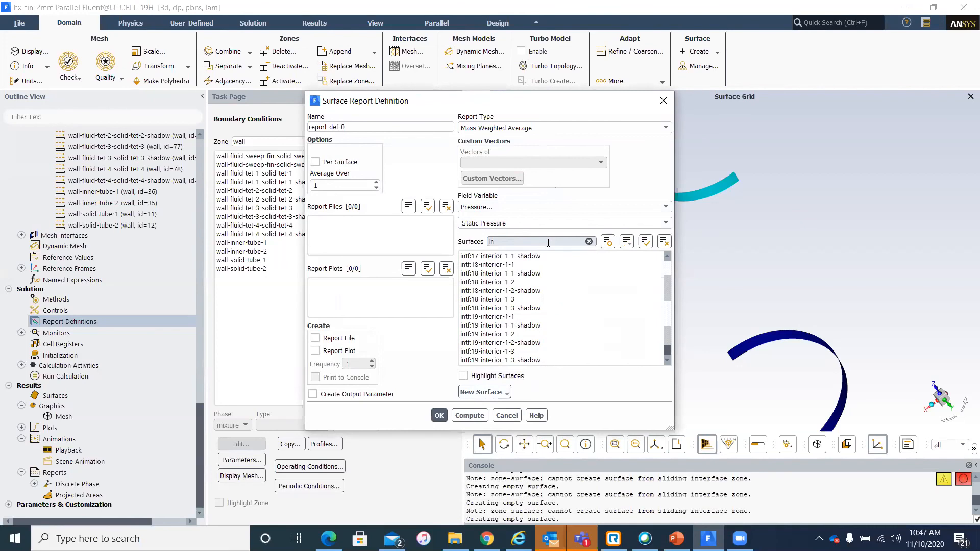
{"action": "type", "text": "l"}
{"action": "triple_click", "coordinate": [372, 125]}
{"action": "type", "text": "pr-in"}
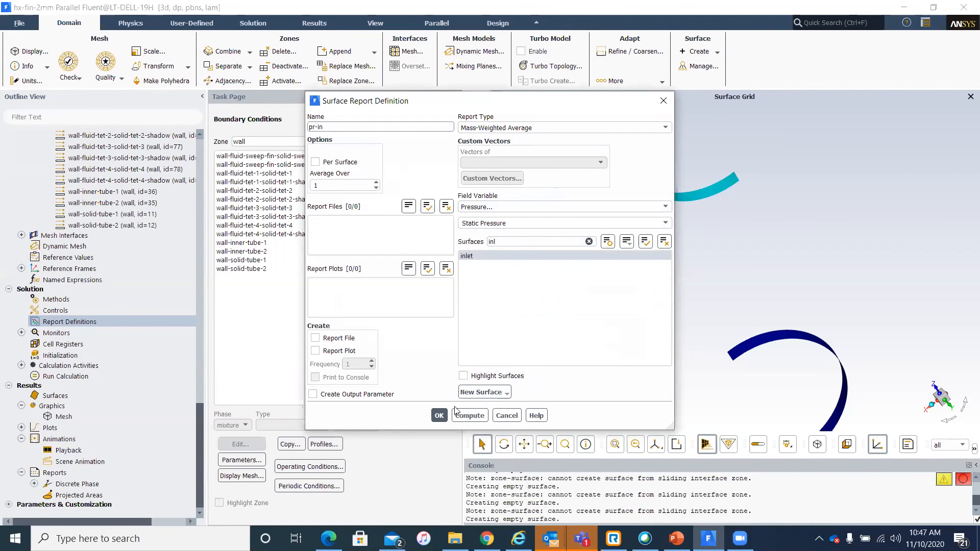
{"action": "left_click", "coordinate": [340, 351]}
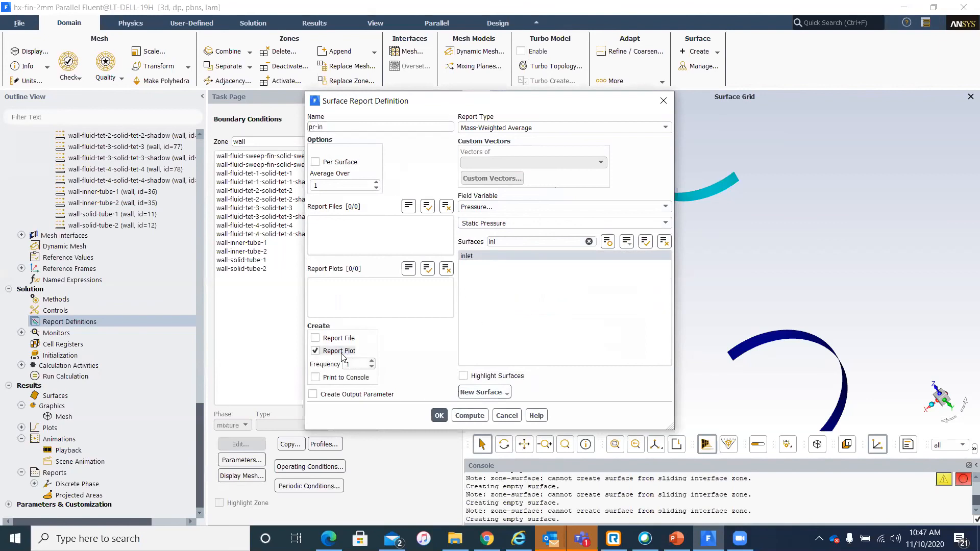
{"action": "left_click", "coordinate": [438, 415]}
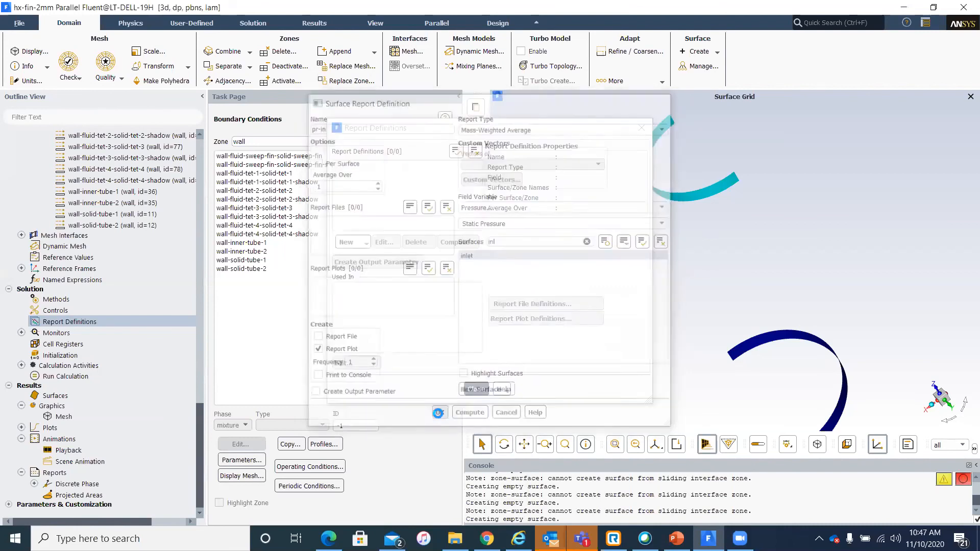
Create a mass-weighted average static pressure report definition named pr-out on the outlet surface, with a report plot
{"action": "left_click", "coordinate": [359, 245]}
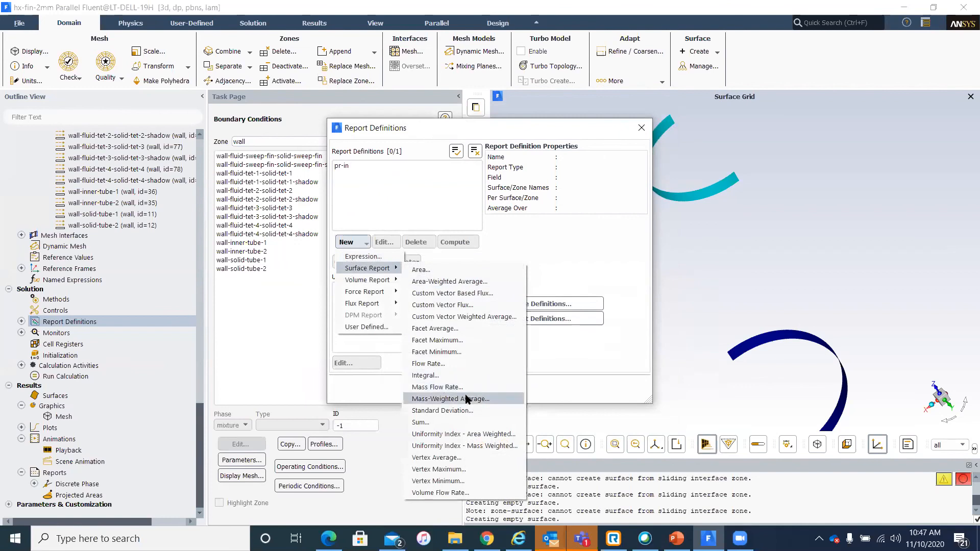
{"action": "left_click", "coordinate": [466, 398]}
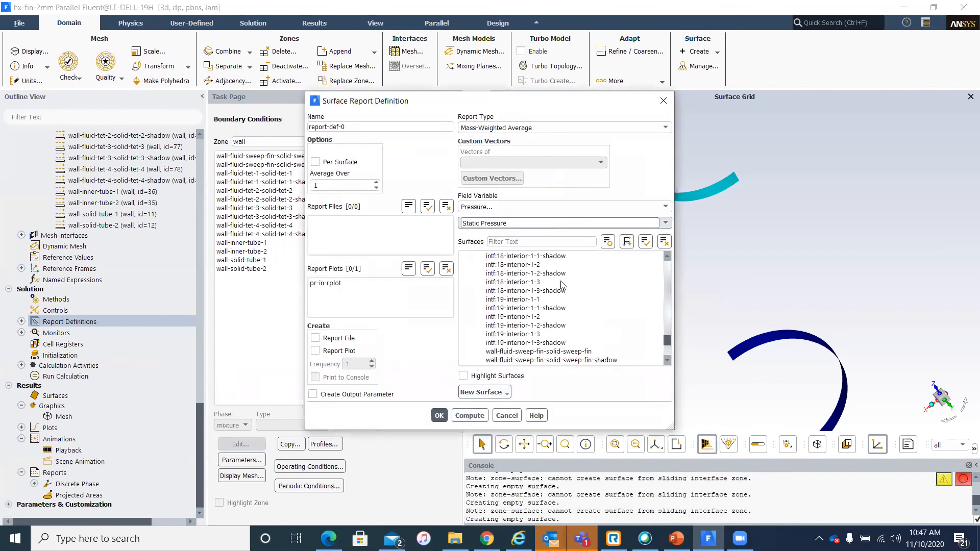
{"action": "left_click", "coordinate": [569, 243]}
{"action": "type", "text": "out"}
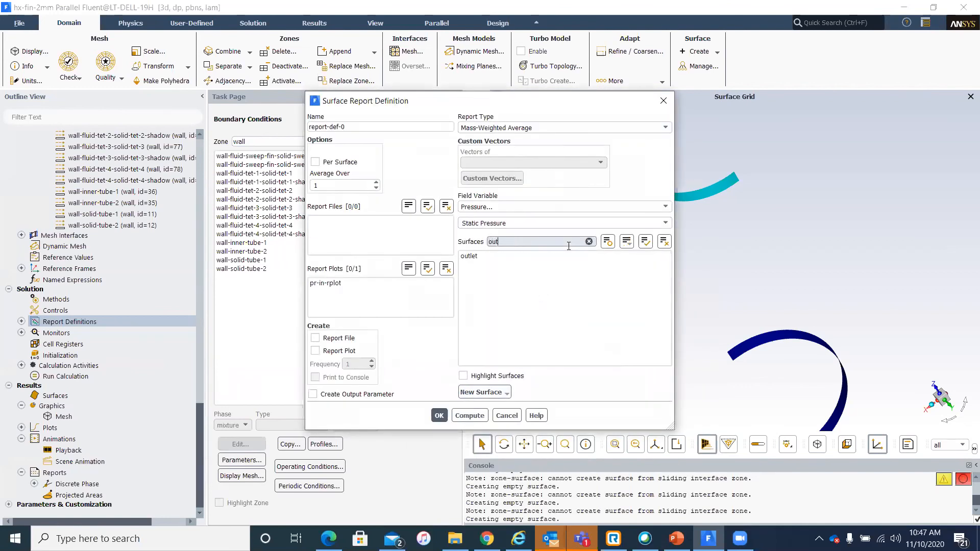
{"action": "left_click", "coordinate": [469, 256]}
{"action": "left_click_drag", "start_coordinate": [449, 127], "coordinate": [229, 122]}
{"action": "type", "text": "pr-out"}
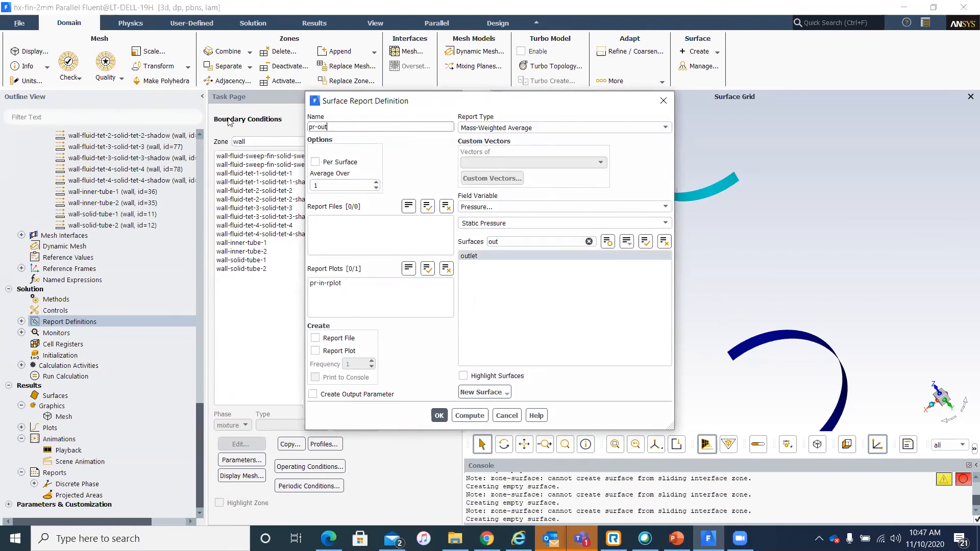
{"action": "left_click", "coordinate": [334, 351]}
{"action": "left_click", "coordinate": [439, 414]}
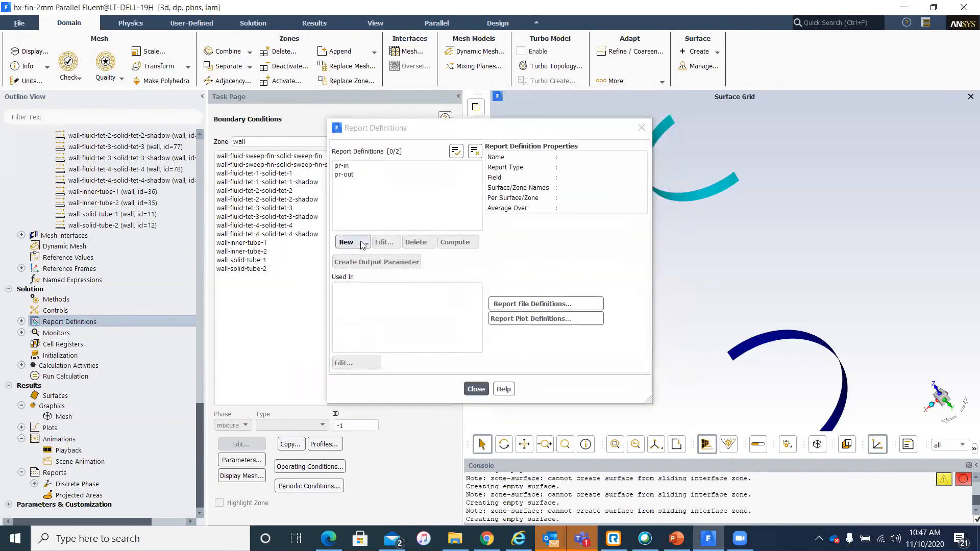
Create an expression report definition named pr-drop with the expression {pr-in}-{pr-out}
{"action": "left_click", "coordinate": [362, 244]}
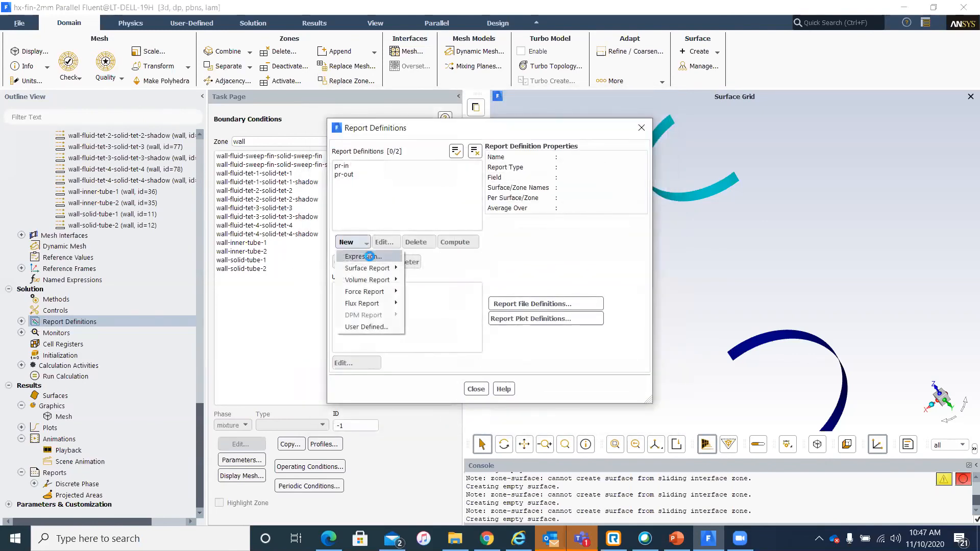
{"action": "left_click", "coordinate": [369, 256]}
{"action": "left_click_drag", "start_coordinate": [394, 127], "coordinate": [238, 115]}
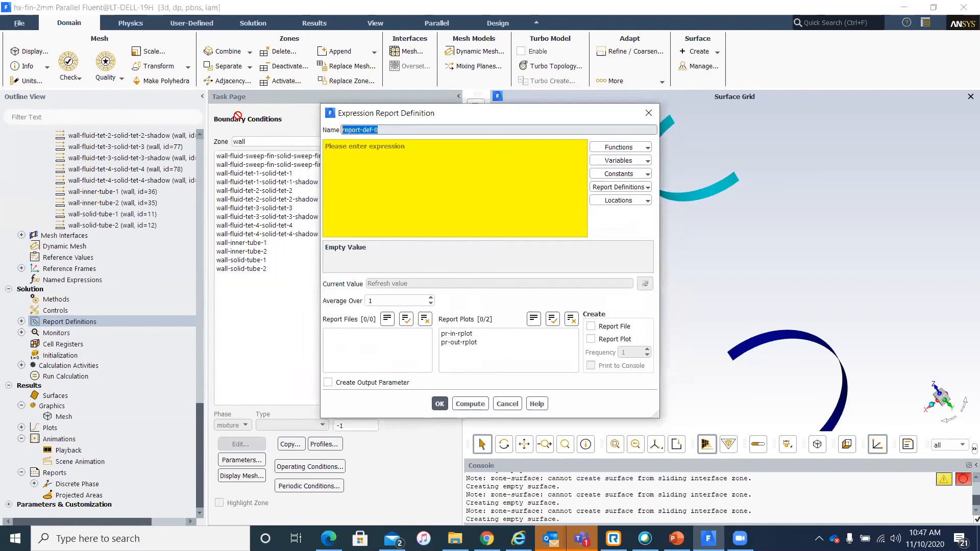
{"action": "type", "text": "pr-drop"}
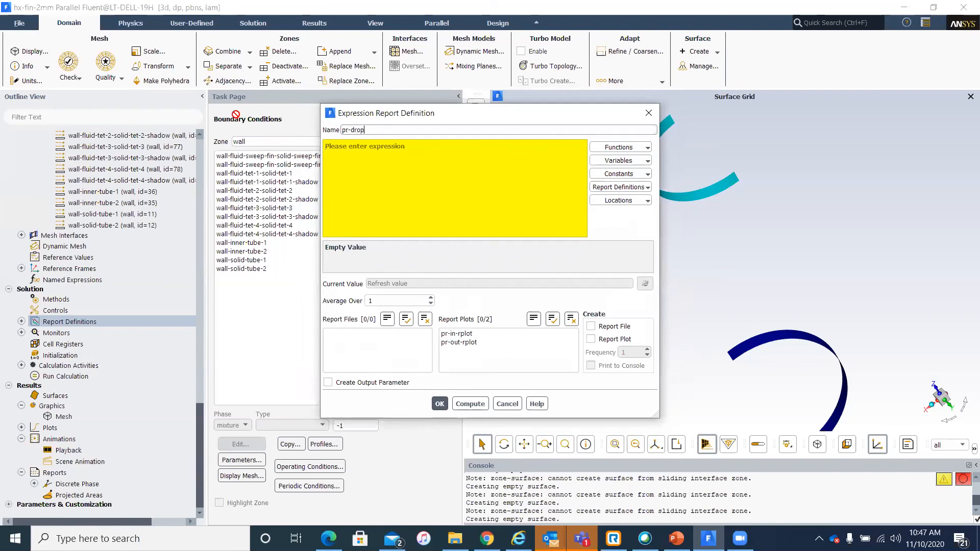
{"action": "left_click", "coordinate": [353, 157]}
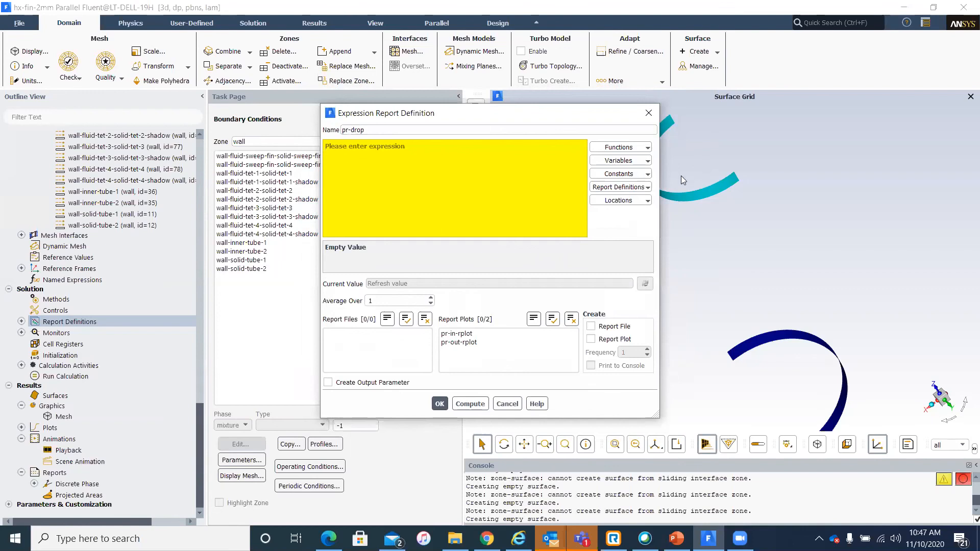
{"action": "left_click", "coordinate": [646, 187]}
{"action": "left_click", "coordinate": [655, 188]}
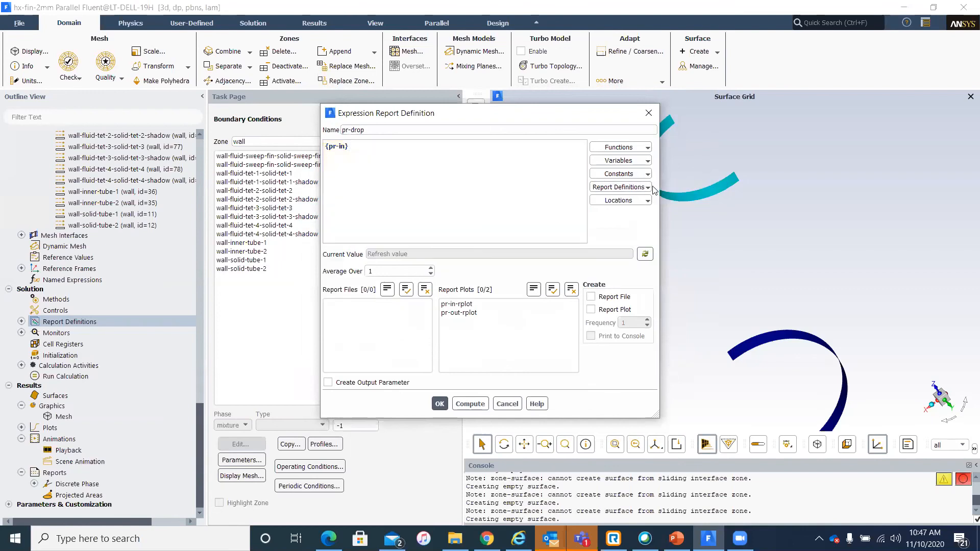
{"action": "type", "text": "-"}
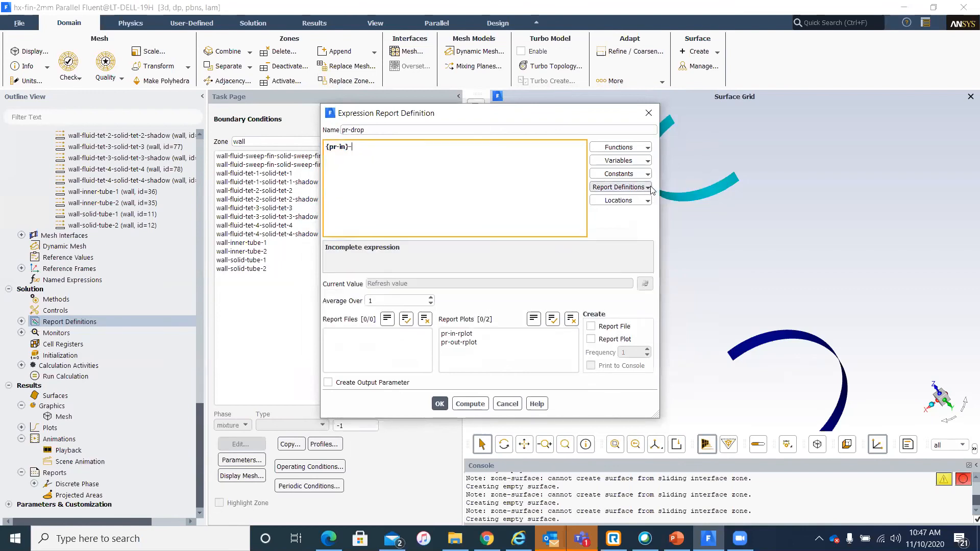
{"action": "left_click", "coordinate": [647, 187]}
{"action": "left_click", "coordinate": [675, 200]}
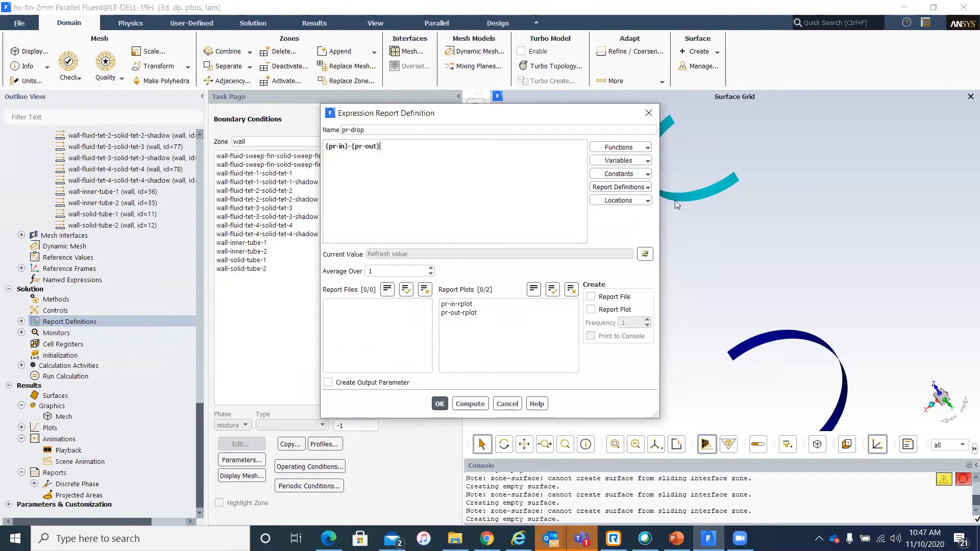
{"action": "left_click", "coordinate": [439, 403]}
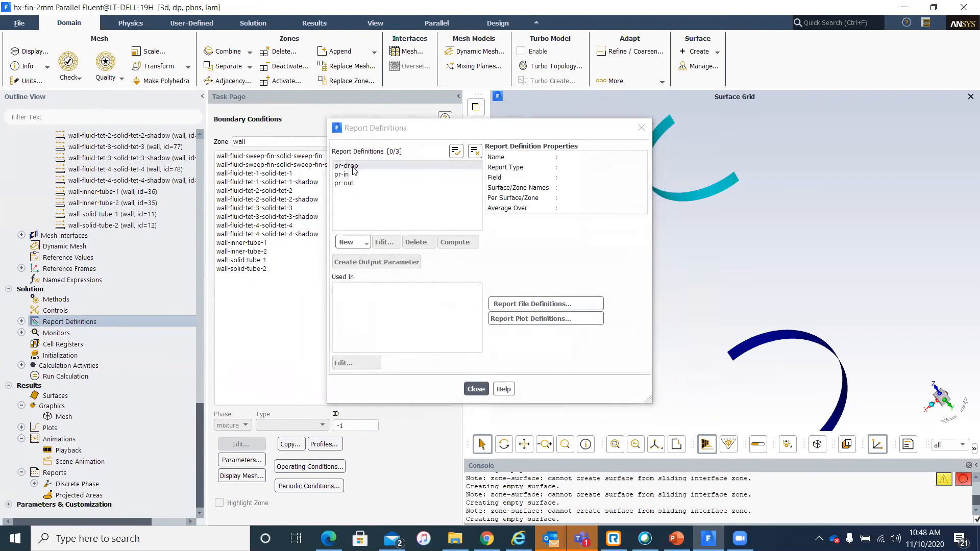
Start a new flow rate surface report definition with static temperature as the field variable
{"action": "left_click", "coordinate": [358, 243]}
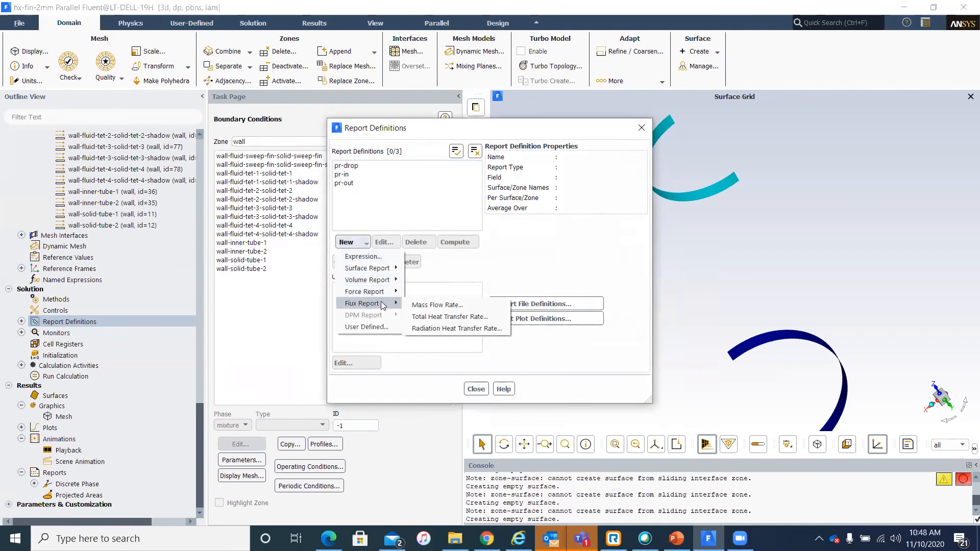
{"action": "mouse_move", "coordinate": [383, 296]}
{"action": "mouse_move", "coordinate": [383, 271]}
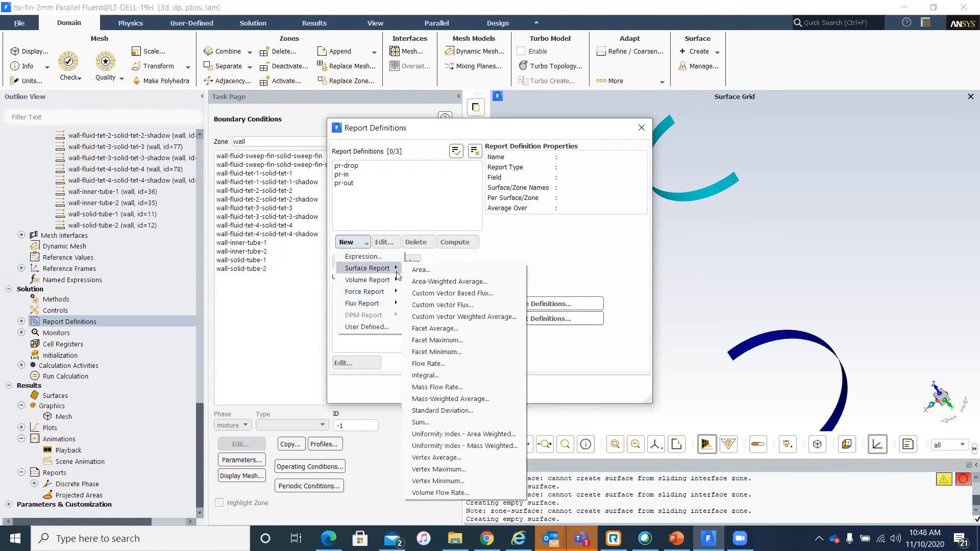
{"action": "left_click", "coordinate": [459, 362]}
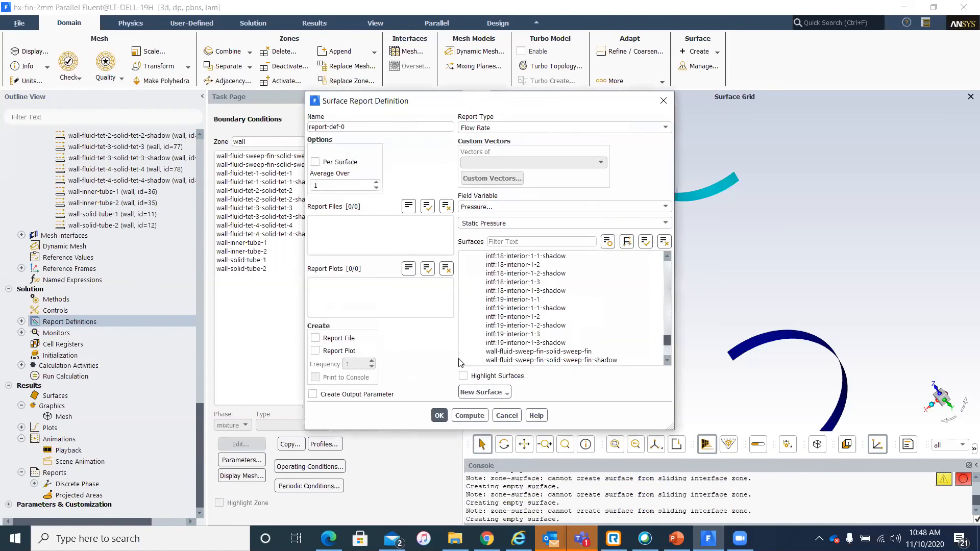
{"action": "left_click", "coordinate": [538, 206]}
{"action": "left_click", "coordinate": [524, 240]}
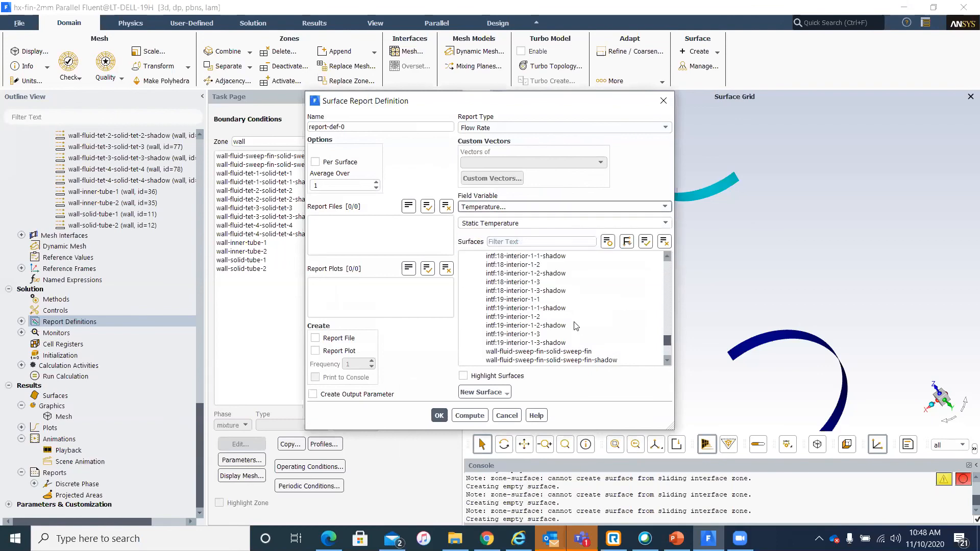
Assign the outlet surface to the flow rate report, name it enthalpy-out, and finish the report definitions
{"action": "left_click", "coordinate": [548, 238]}
{"action": "type", "text": "out"}
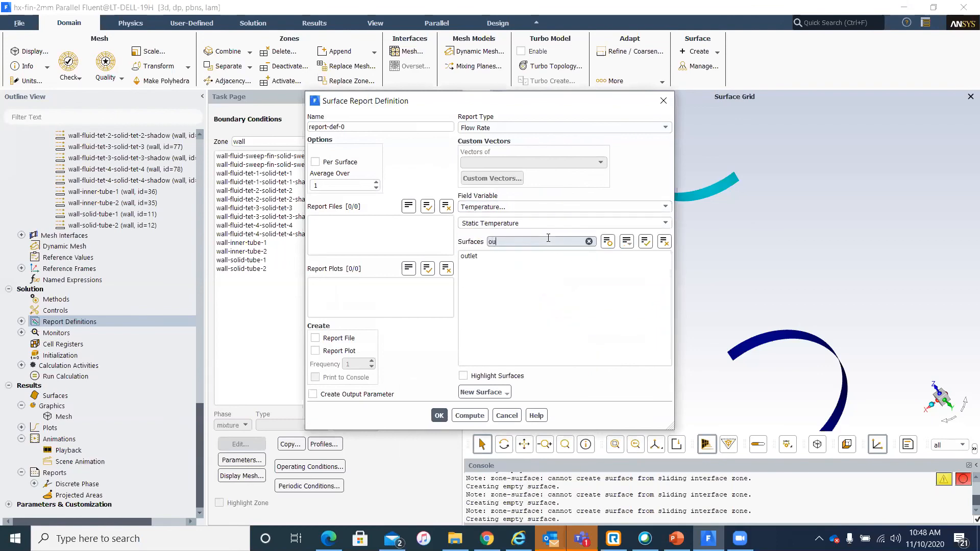
{"action": "left_click", "coordinate": [553, 257]}
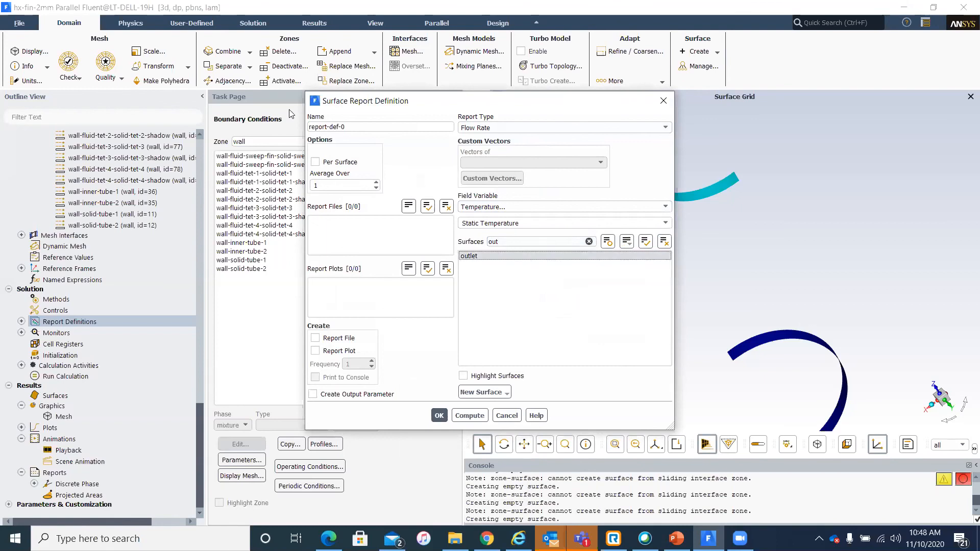
{"action": "left_click_drag", "start_coordinate": [349, 129], "coordinate": [280, 135]}
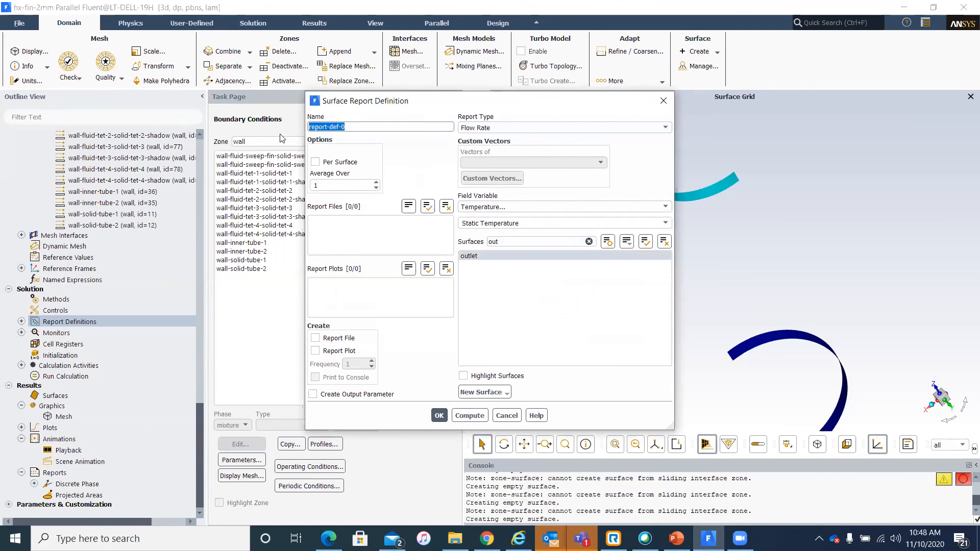
{"action": "type", "text": "enthalpy-out"}
{"action": "left_click", "coordinate": [439, 416]}
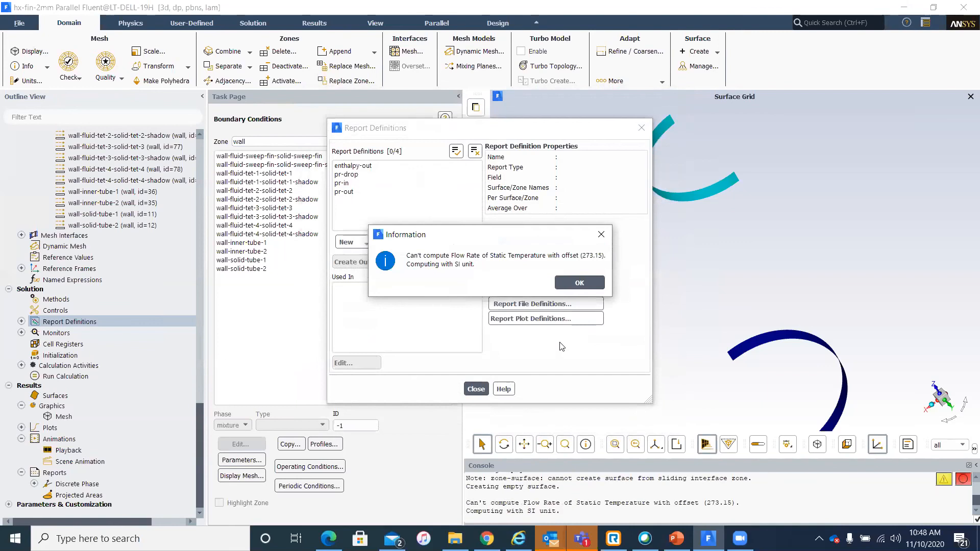
{"action": "left_click", "coordinate": [581, 286]}
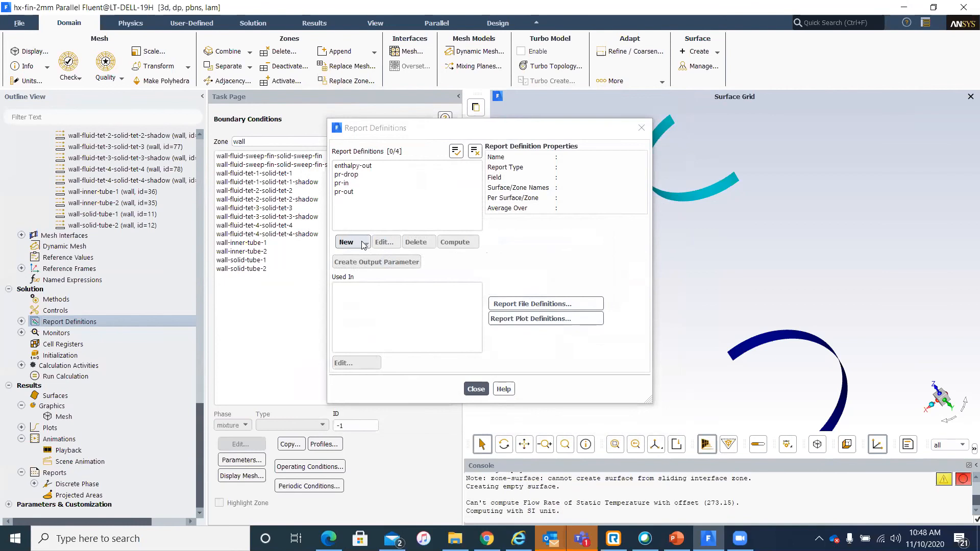
{"action": "left_click", "coordinate": [477, 390]}
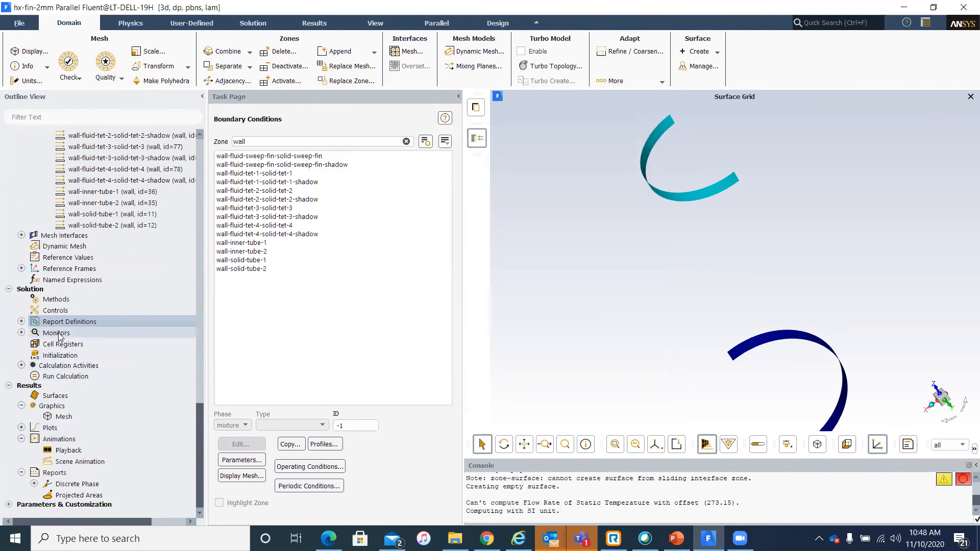
Review the residual monitor settings and absolute convergence criteria without changing them
{"action": "left_click", "coordinate": [20, 332]}
{"action": "double_click", "coordinate": [90, 344]}
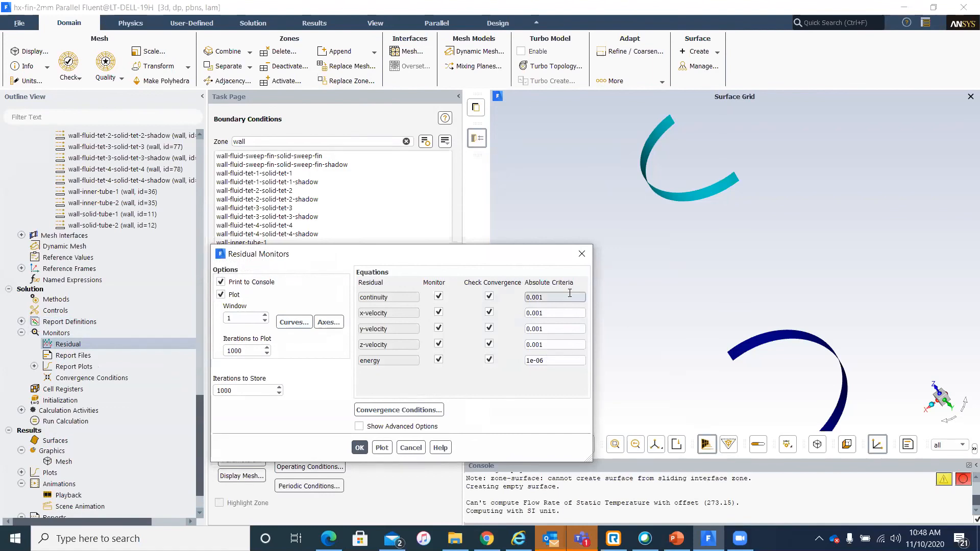
{"action": "left_click", "coordinate": [411, 448]}
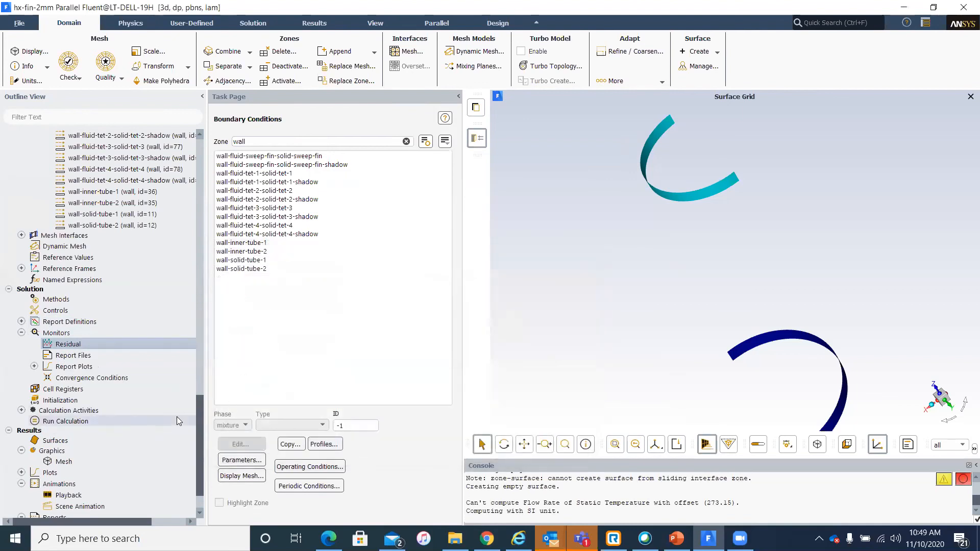
Enable High Order Term Relaxation in the solution methods and initialize the solution with Hybrid Initialization
{"action": "scroll", "coordinate": [176, 417], "scroll_direction": "down", "scroll_amount": 2}
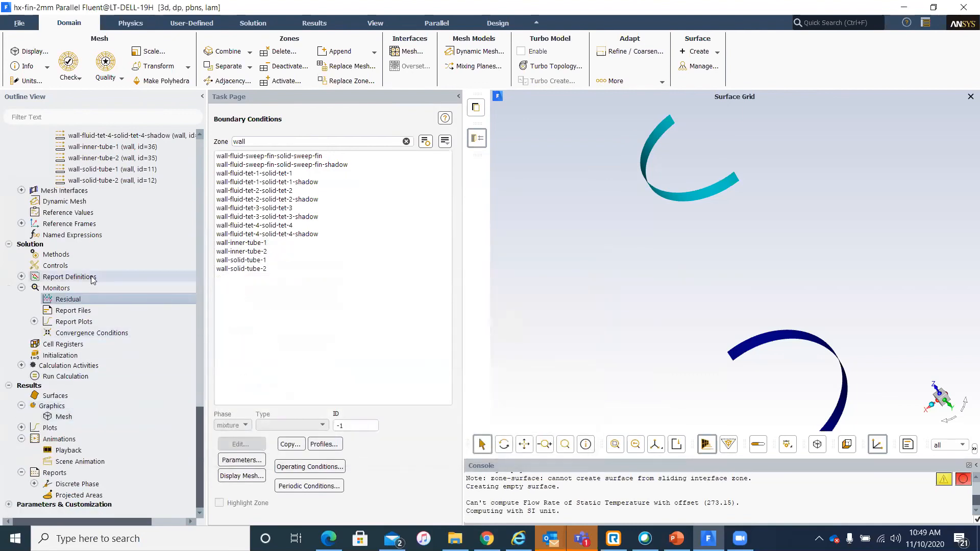
{"action": "left_click", "coordinate": [80, 253]}
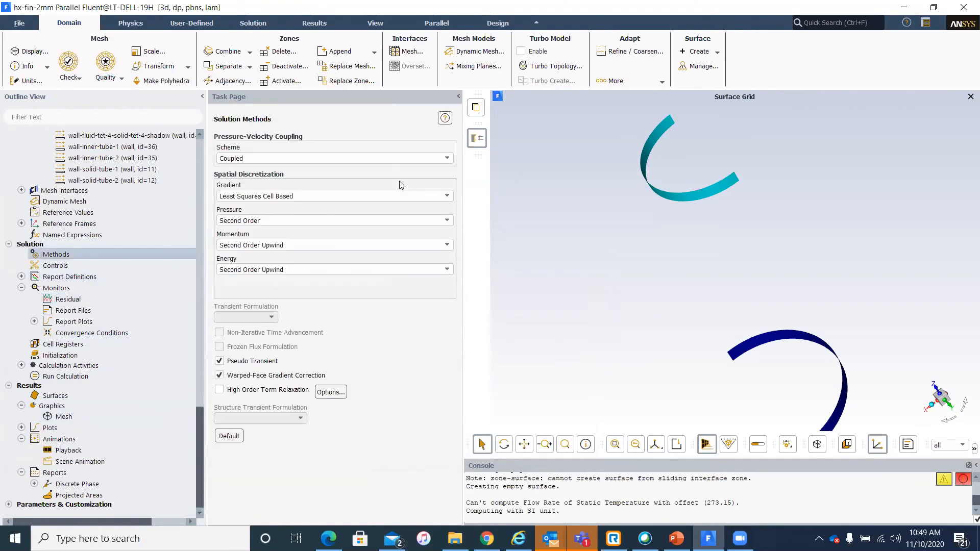
{"action": "left_click", "coordinate": [273, 391]}
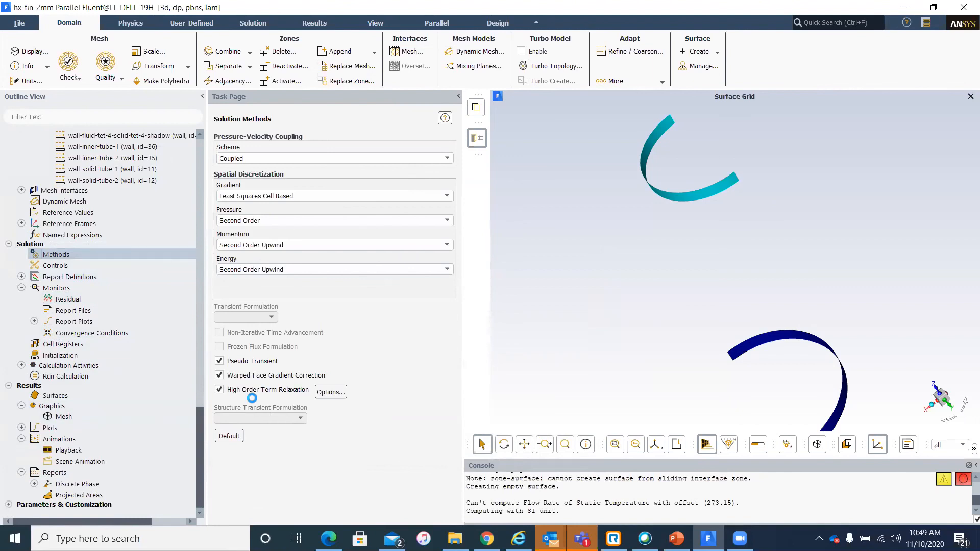
{"action": "left_click", "coordinate": [98, 353]}
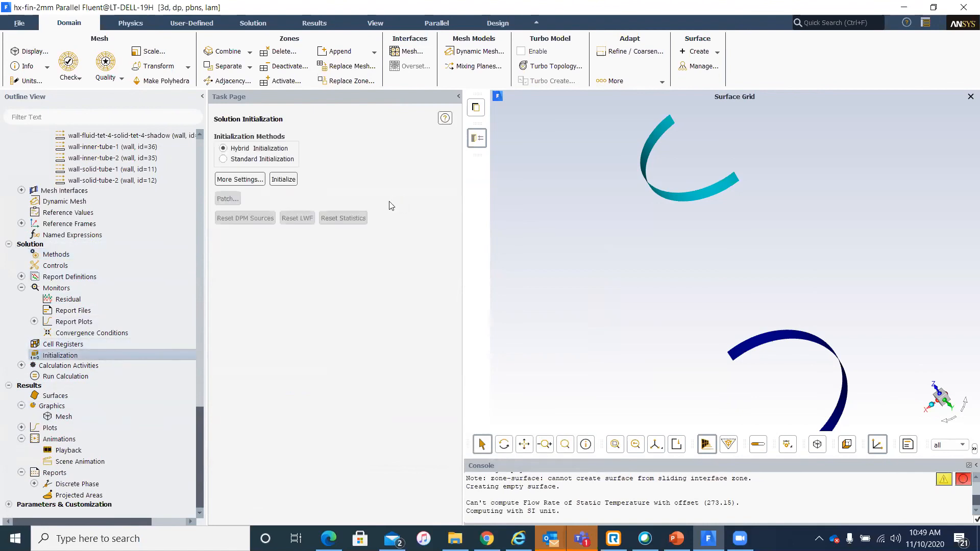
{"action": "left_click", "coordinate": [283, 179]}
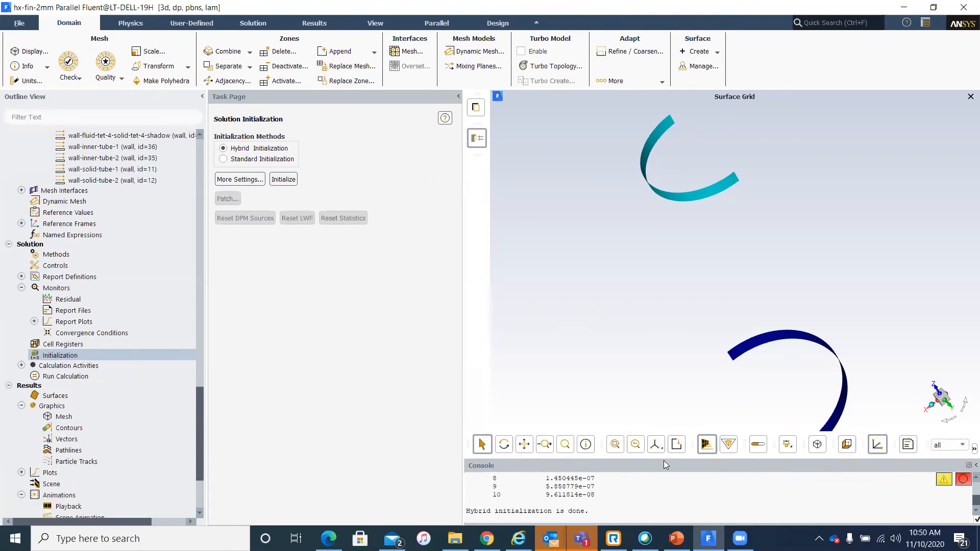
Read the case and data files of hx-fin-2mm-mls, discarding the unsaved current case and data
{"action": "left_click", "coordinate": [31, 27]}
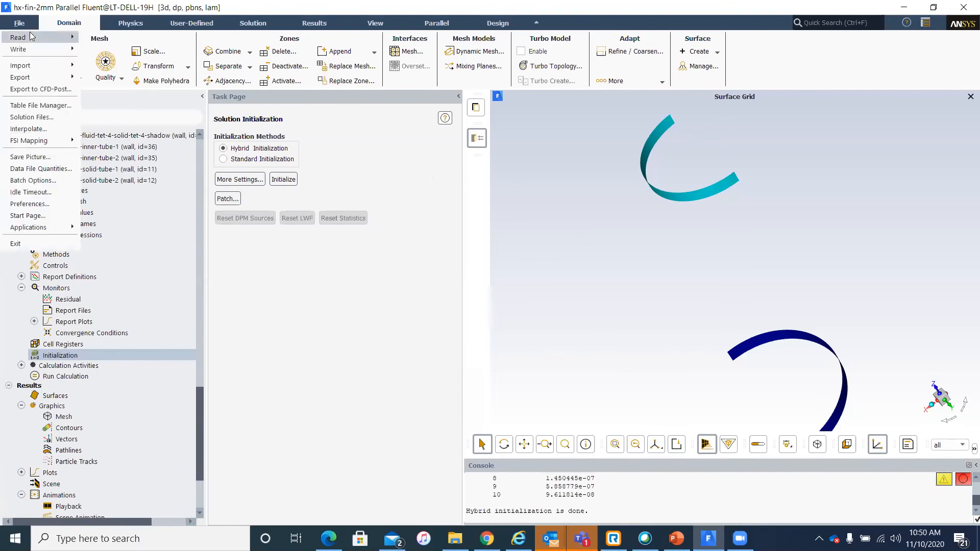
{"action": "mouse_move", "coordinate": [31, 36]}
{"action": "left_click", "coordinate": [138, 75]}
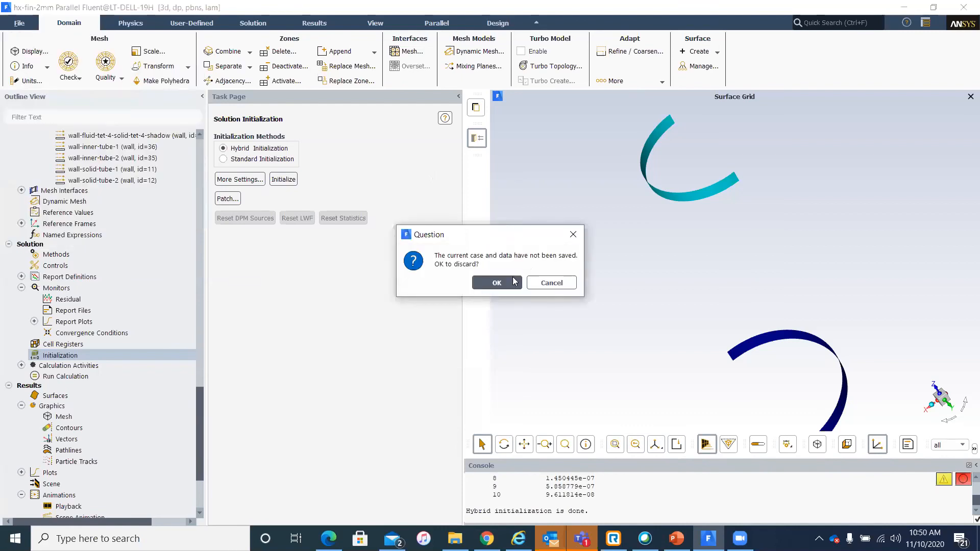
{"action": "left_click", "coordinate": [510, 281]}
{"action": "double_click", "coordinate": [503, 202]}
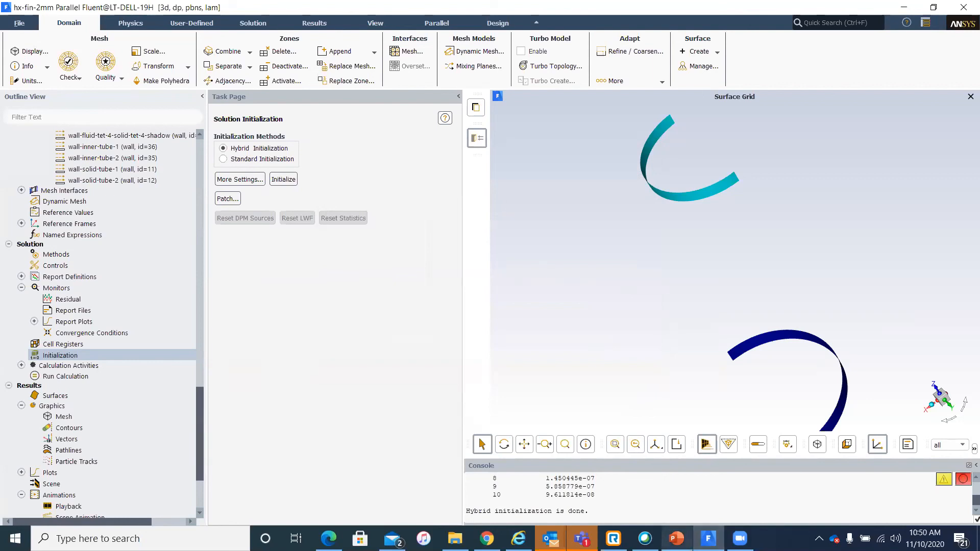
Switch to PowerPoint and show the Multi-Layer Shell Conduction slide in slide show view
{"action": "mouse_move", "coordinate": [676, 539]}
{"action": "left_click", "coordinate": [679, 489]}
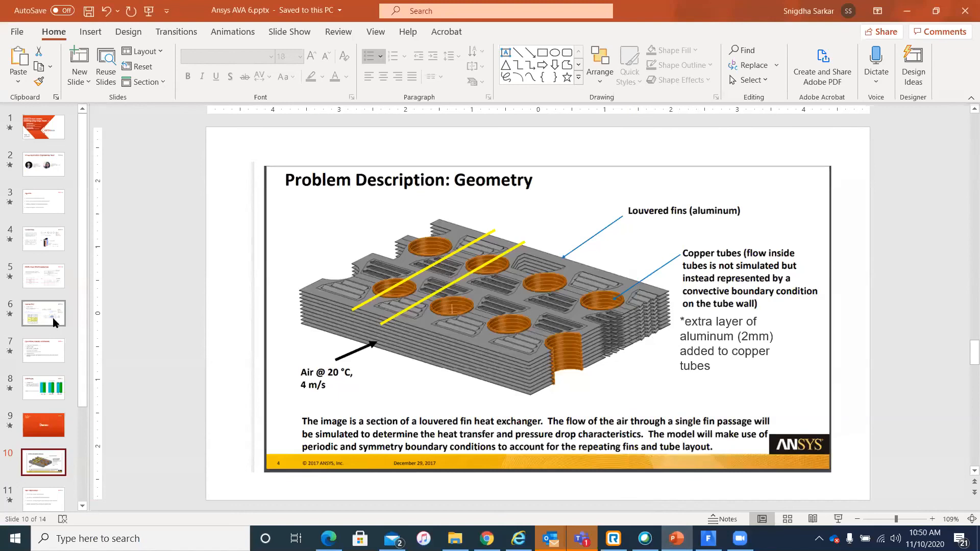
{"action": "left_click", "coordinate": [54, 284]}
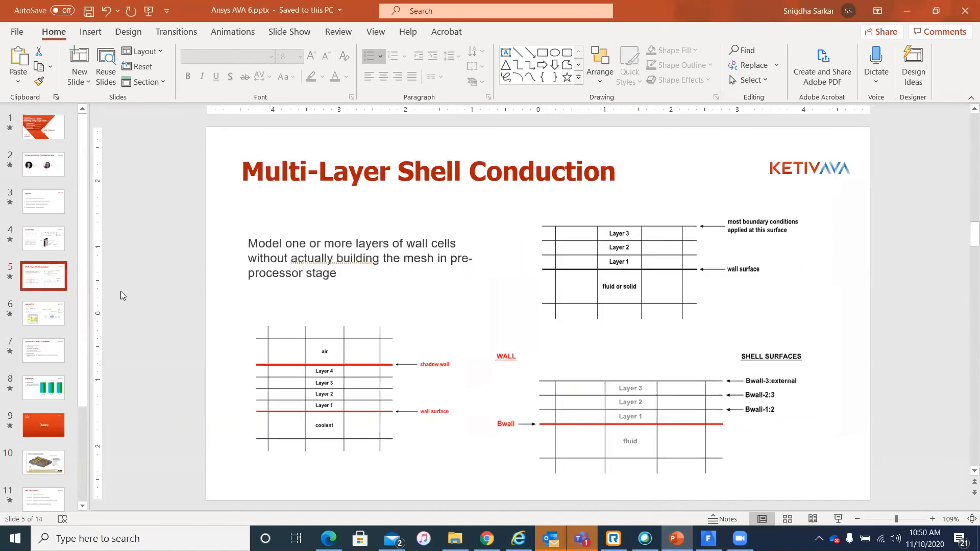
{"action": "left_click", "coordinate": [844, 522]}
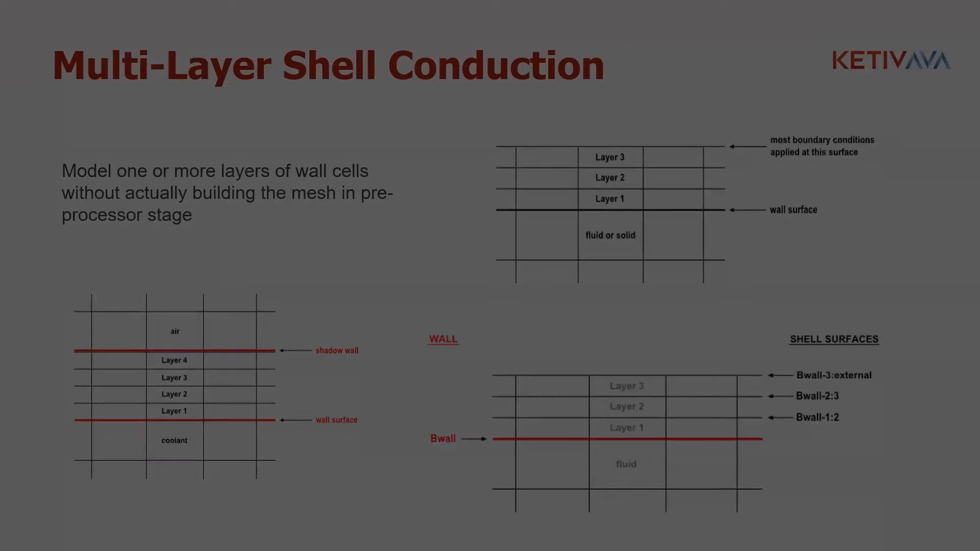
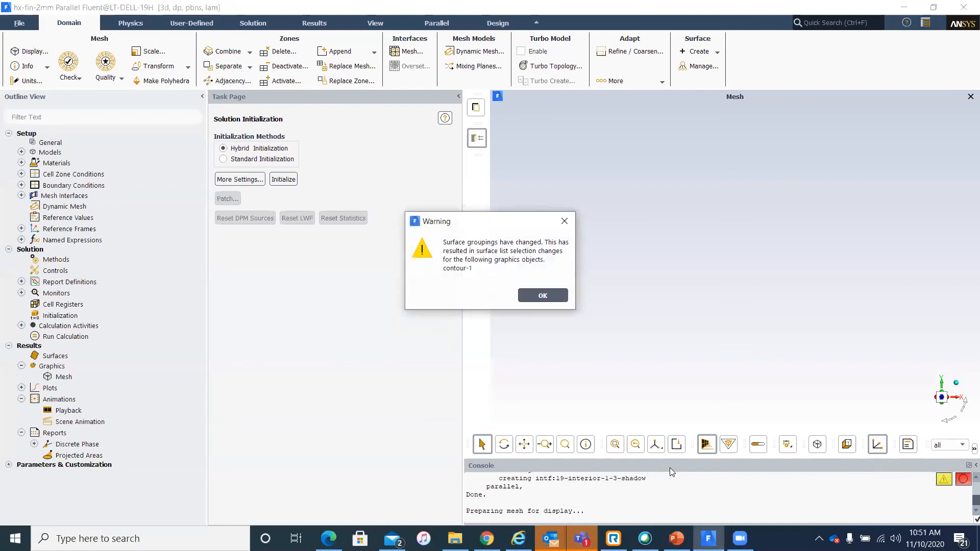
Acknowledge the surface grouping warning in Fluent and enlarge the console area below the mesh view
{"action": "left_click", "coordinate": [561, 297]}
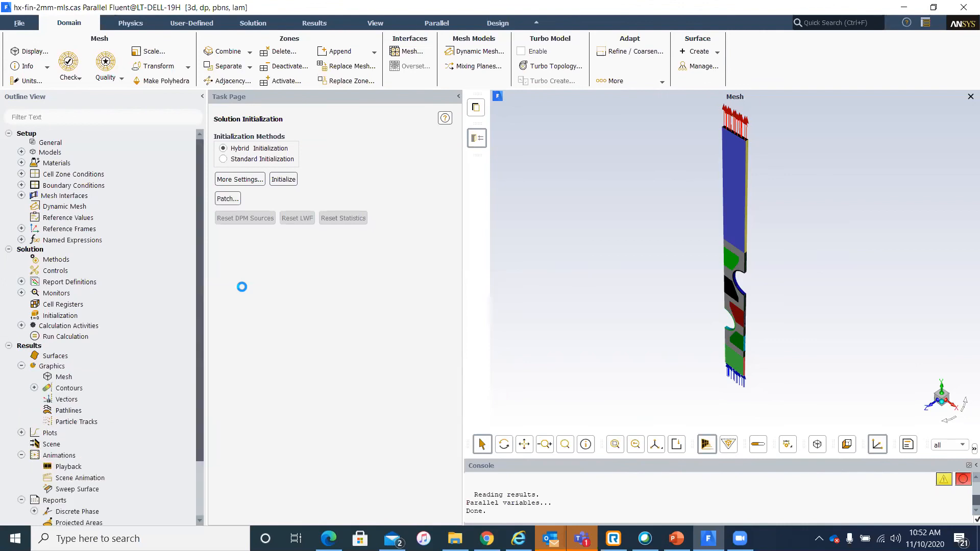
{"action": "left_click_drag", "start_coordinate": [703, 460], "coordinate": [699, 291]}
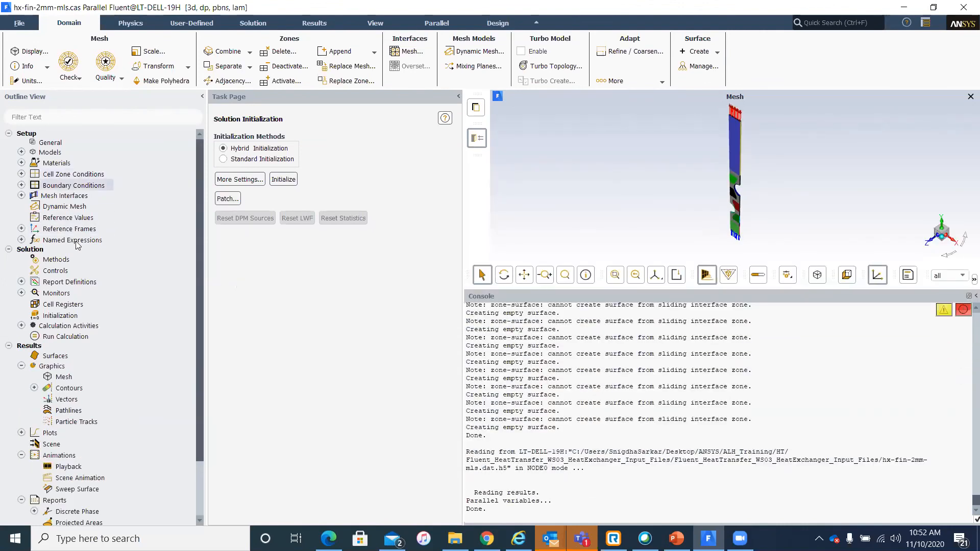
Set up a filled contour plot in an enlarged Contours dialog with no surfaces selected and Global Range disabled
{"action": "left_click", "coordinate": [313, 23]}
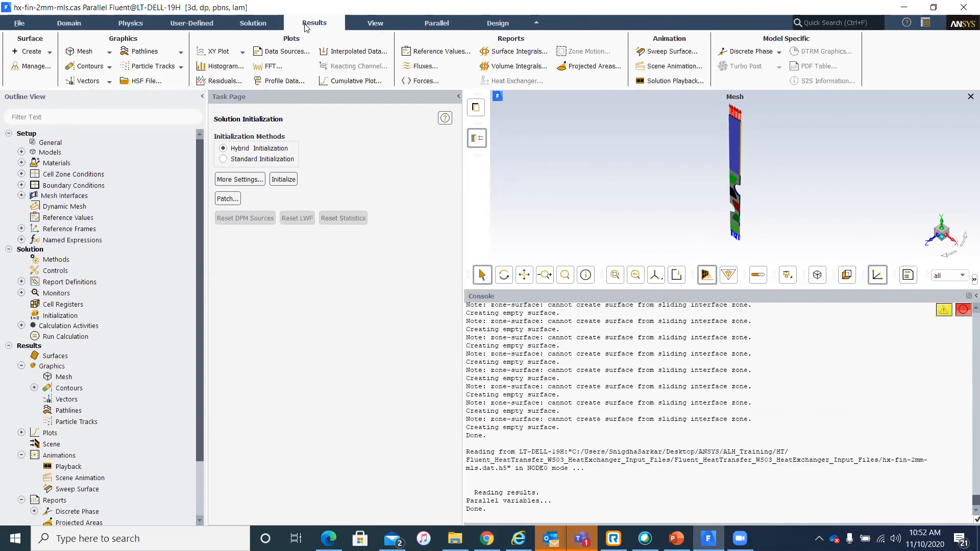
{"action": "left_click", "coordinate": [85, 66]}
{"action": "left_click", "coordinate": [84, 80]}
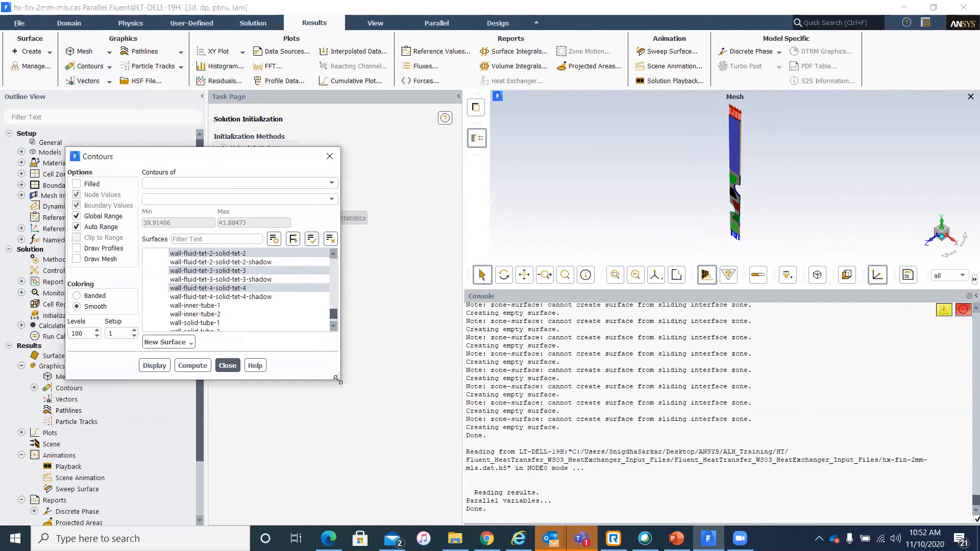
{"action": "left_click_drag", "start_coordinate": [337, 379], "coordinate": [425, 482]}
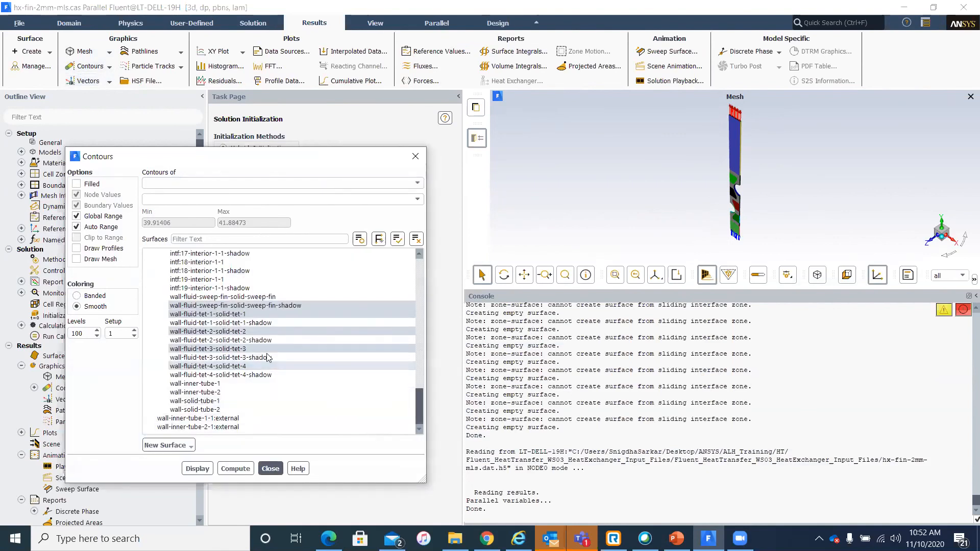
{"action": "left_click", "coordinate": [419, 240]}
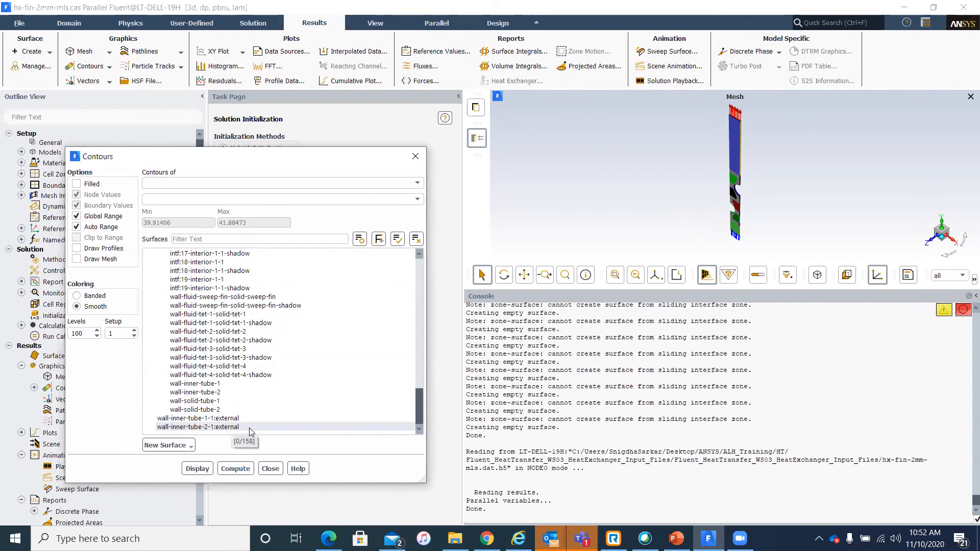
{"action": "left_click", "coordinate": [77, 184]}
{"action": "left_click", "coordinate": [76, 216]}
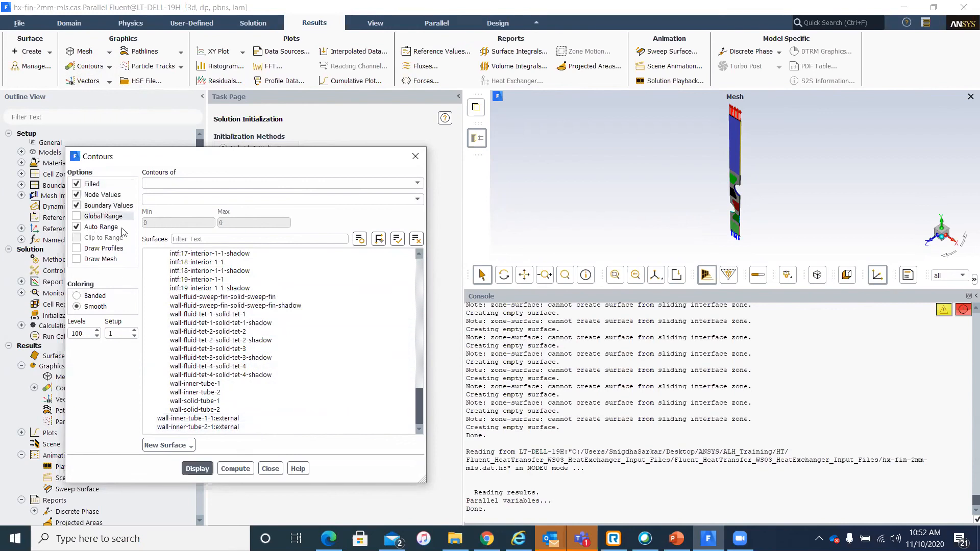
Compute the static temperature range on wall-inner-tube-1, choosing Temperature as the contour variable
{"action": "left_click", "coordinate": [234, 383]}
{"action": "left_click", "coordinate": [235, 469]}
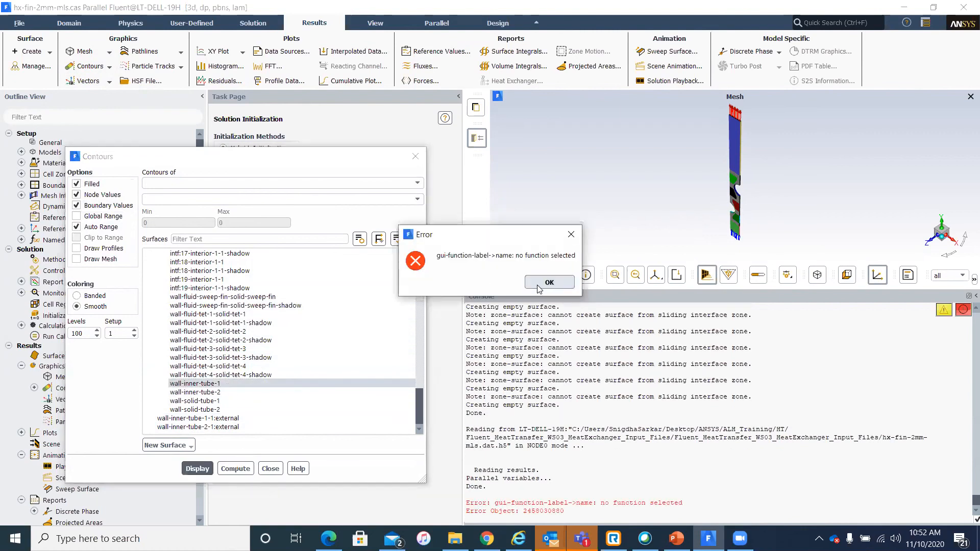
{"action": "left_click", "coordinate": [539, 283]}
{"action": "left_click", "coordinate": [255, 183]}
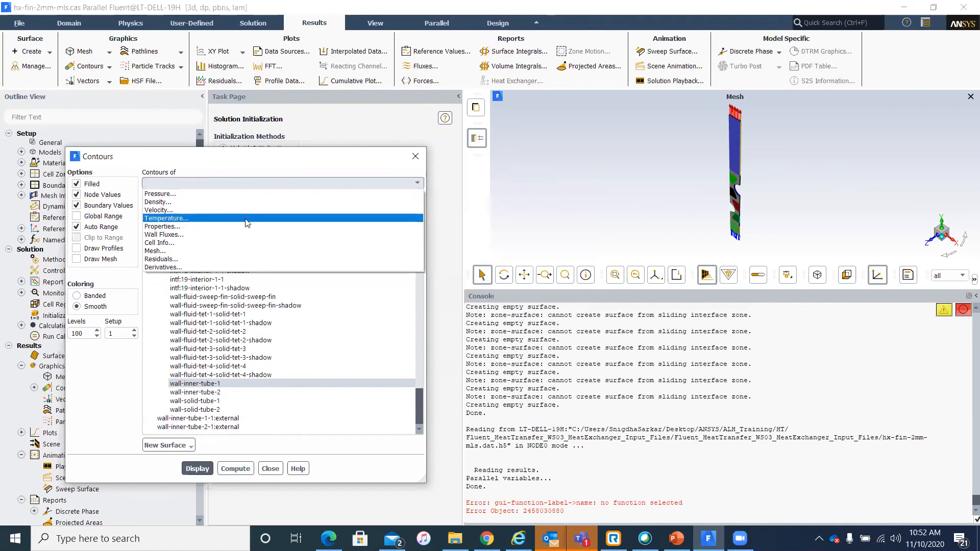
{"action": "left_click", "coordinate": [244, 218]}
{"action": "left_click", "coordinate": [239, 468]}
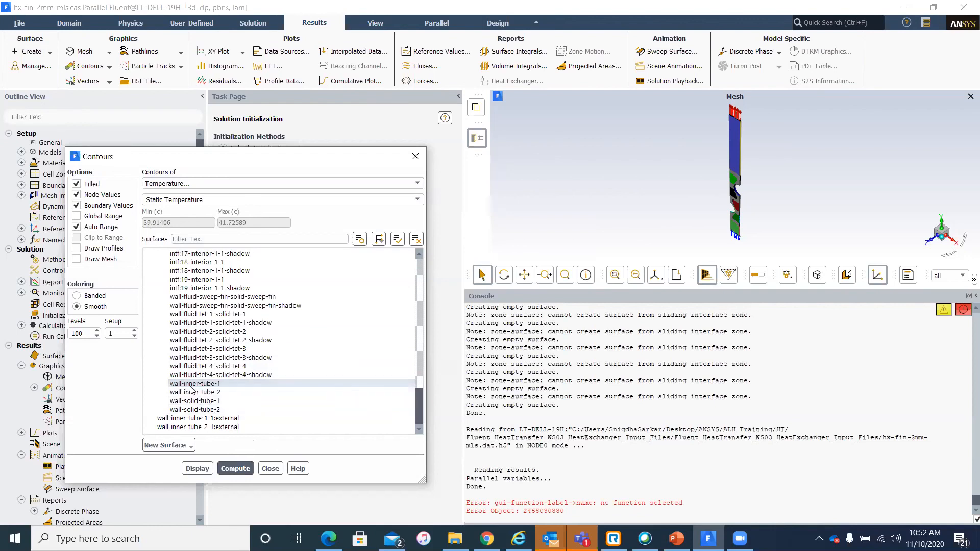
Compute the static temperature range on wall-inner-tube-1-1:external only and close the contour settings
{"action": "left_click", "coordinate": [231, 384]}
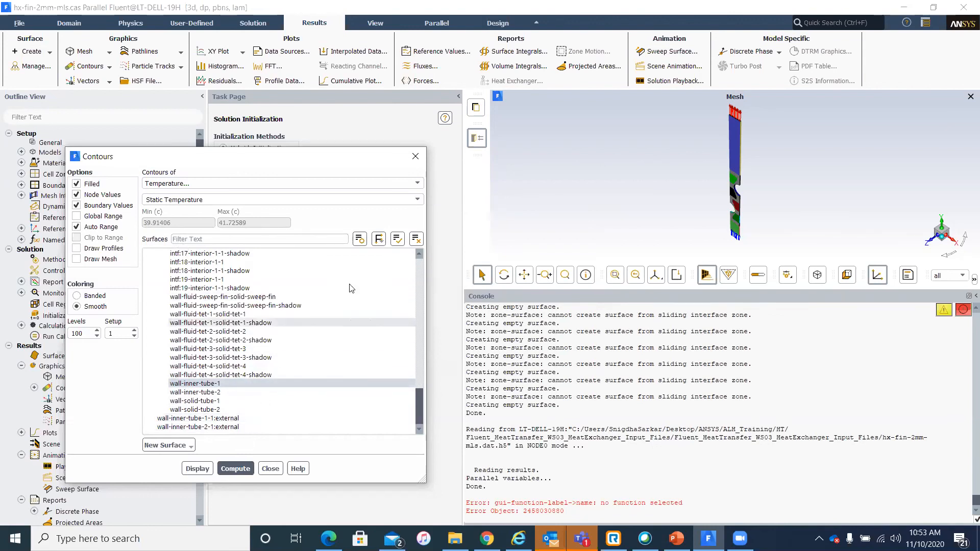
{"action": "left_click", "coordinate": [415, 240]}
{"action": "left_click", "coordinate": [257, 418]}
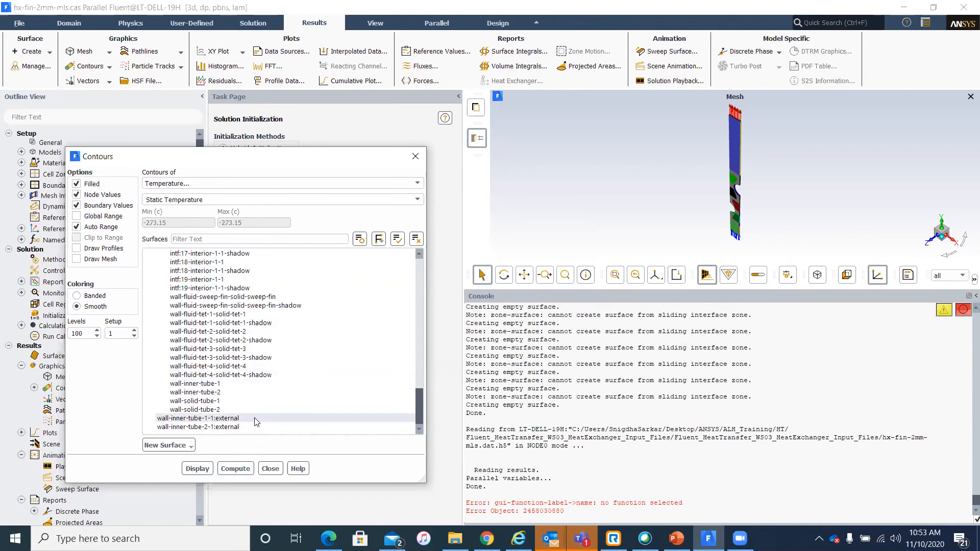
{"action": "left_click", "coordinate": [235, 469]}
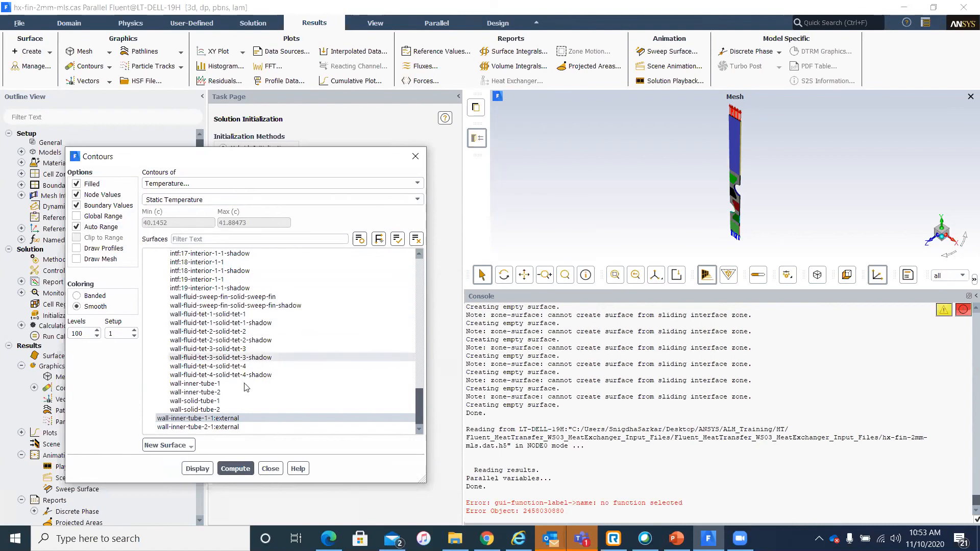
{"action": "left_click", "coordinate": [253, 427]}
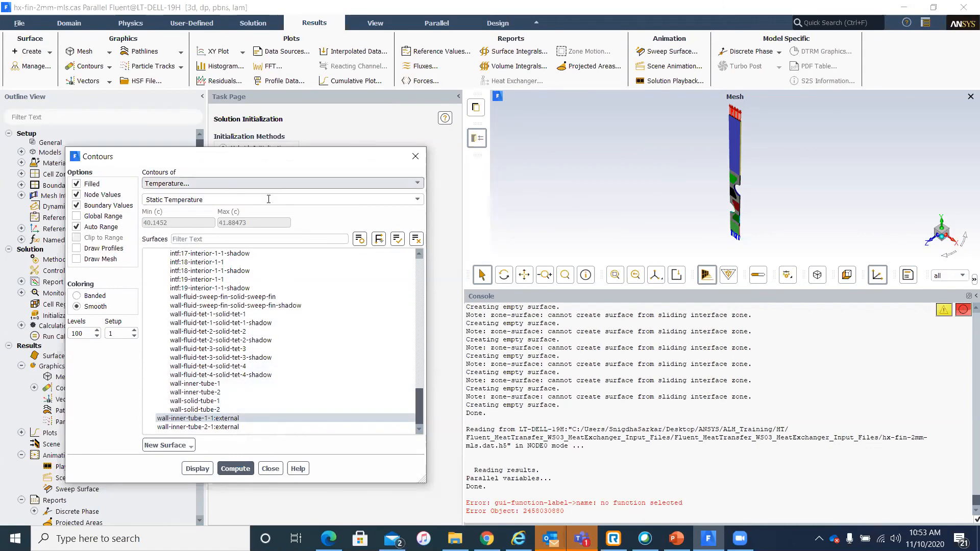
{"action": "left_click", "coordinate": [270, 469]}
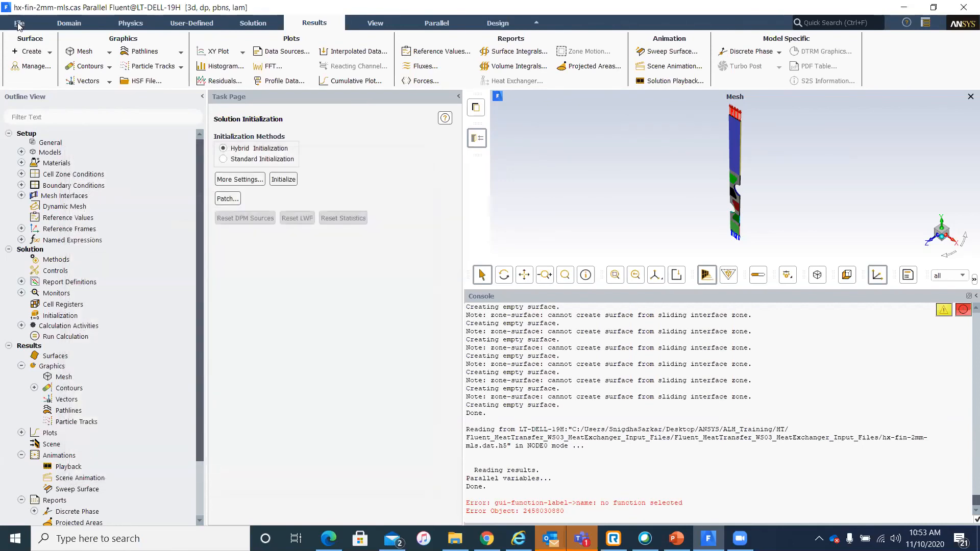
Read the case and data files of hx-fin-2mm from the solution_files folder
{"action": "left_click", "coordinate": [19, 24]}
{"action": "mouse_move", "coordinate": [41, 38]}
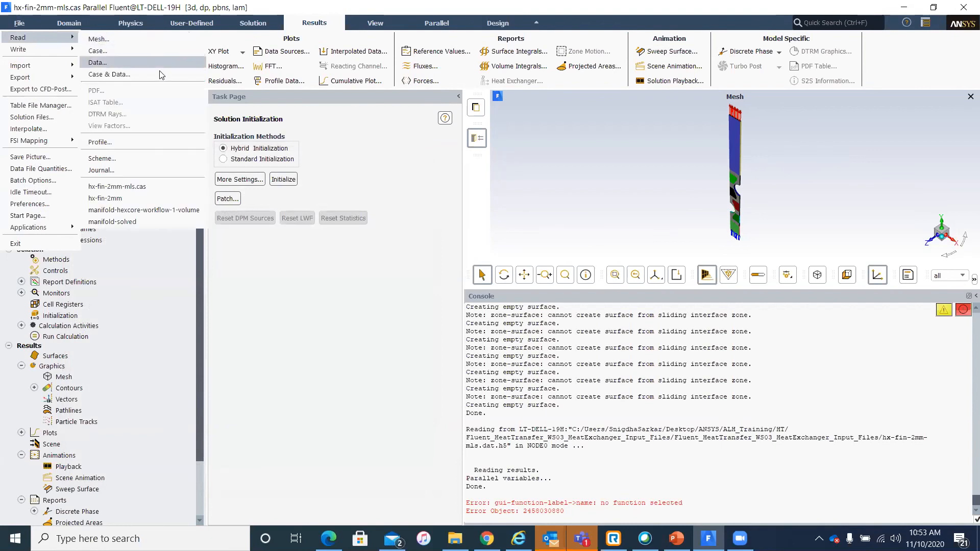
{"action": "left_click", "coordinate": [109, 74]}
{"action": "double_click", "coordinate": [462, 213]}
{"action": "left_click", "coordinate": [471, 202]}
{"action": "double_click", "coordinate": [470, 201]}
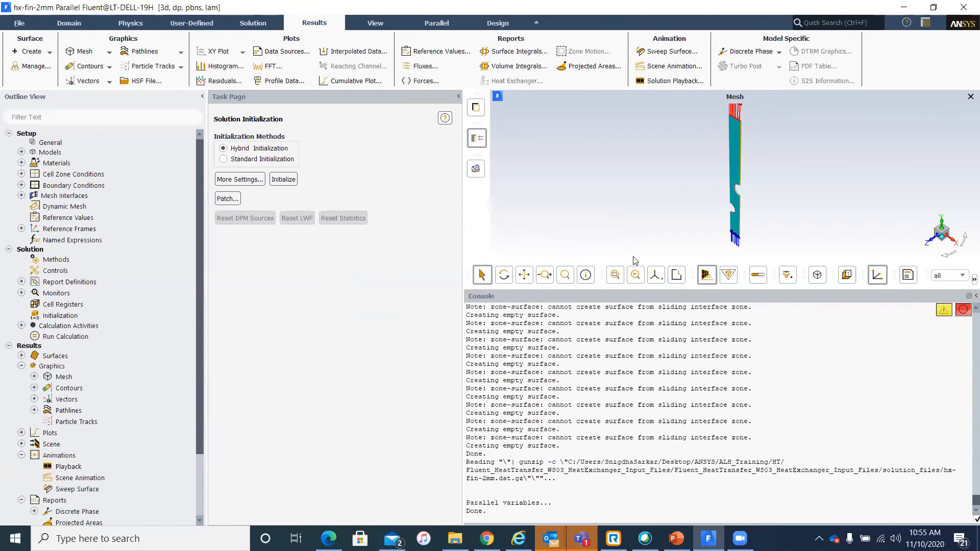
Display the saved contour-1 static temperature plot and enlarge the graphics area above the console
{"action": "left_click", "coordinate": [34, 388]}
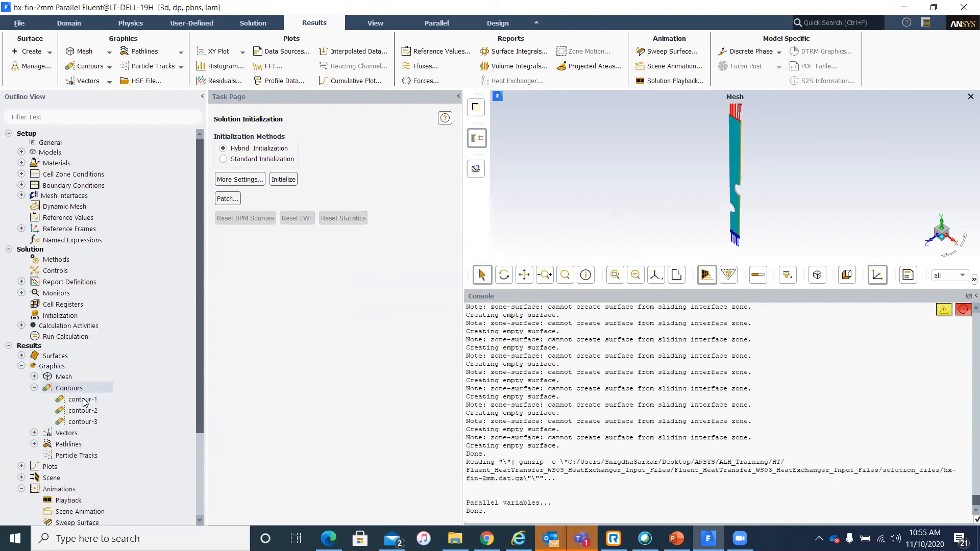
{"action": "right_click", "coordinate": [82, 397]}
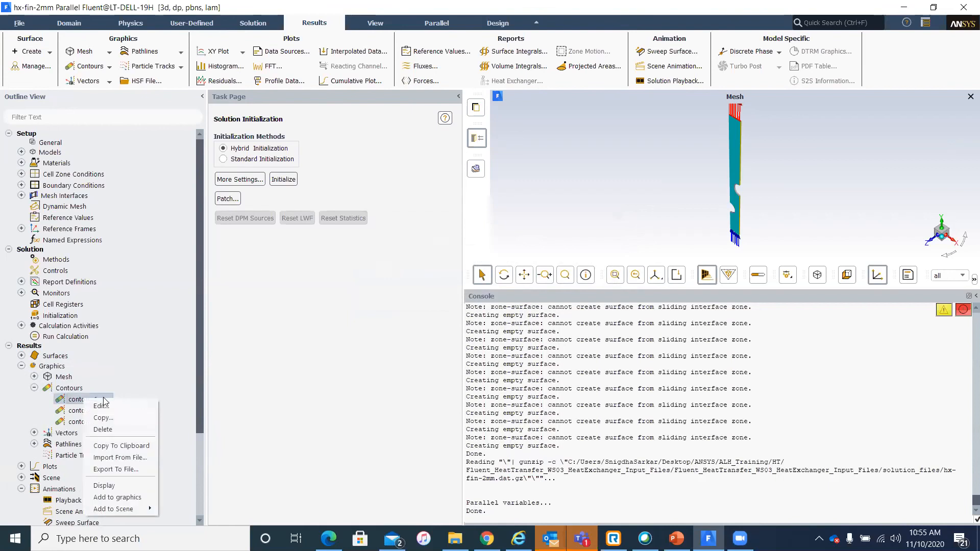
{"action": "left_click", "coordinate": [104, 402]}
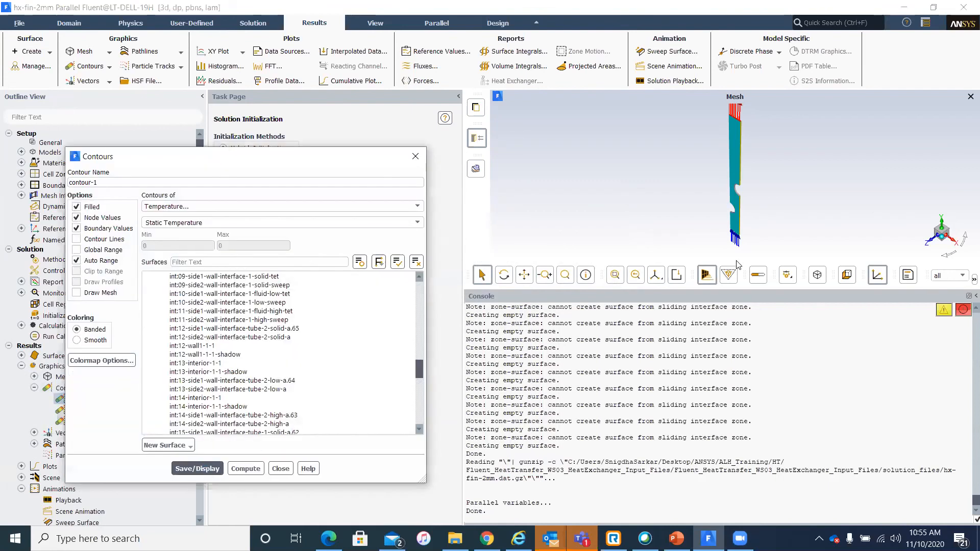
{"action": "key", "text": "Return"}
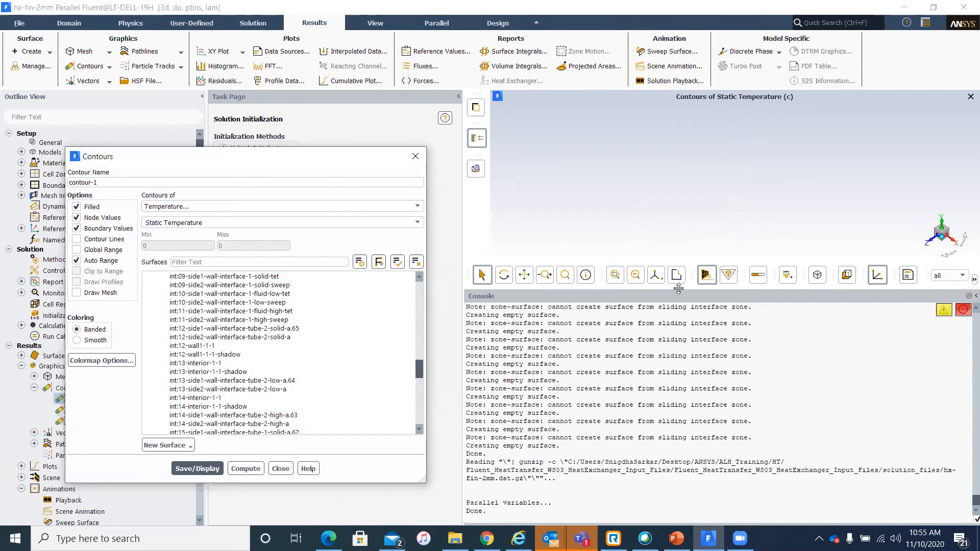
{"action": "left_click_drag", "start_coordinate": [695, 424], "coordinate": [701, 445]}
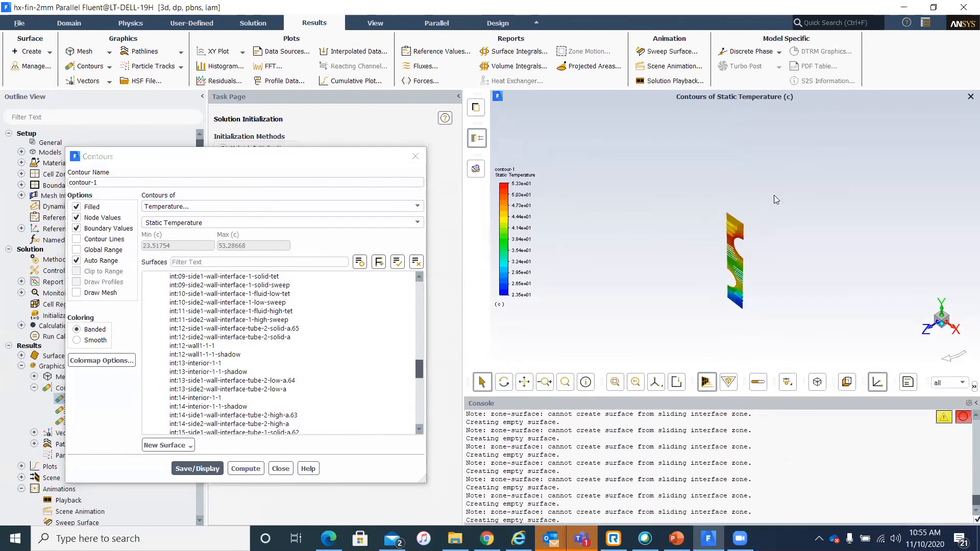
Switch contour-1 to smooth coloring, redisplay it and inspect the temperature distribution along the louvered fin
{"action": "scroll", "coordinate": [773, 196], "scroll_direction": "up", "scroll_amount": 4}
{"action": "middle_click_drag", "start_coordinate": [582, 335], "coordinate": [101, 337]}
{"action": "left_click", "coordinate": [77, 340]}
{"action": "left_click", "coordinate": [197, 468]}
{"action": "scroll", "coordinate": [655, 160], "scroll_direction": "down", "scroll_amount": 1}
{"action": "scroll", "coordinate": [669, 170], "scroll_direction": "up", "scroll_amount": 4}
{"action": "middle_click_drag", "start_coordinate": [669, 171], "coordinate": [696, 183]}
{"action": "left_click_drag", "start_coordinate": [697, 185], "coordinate": [785, 258]}
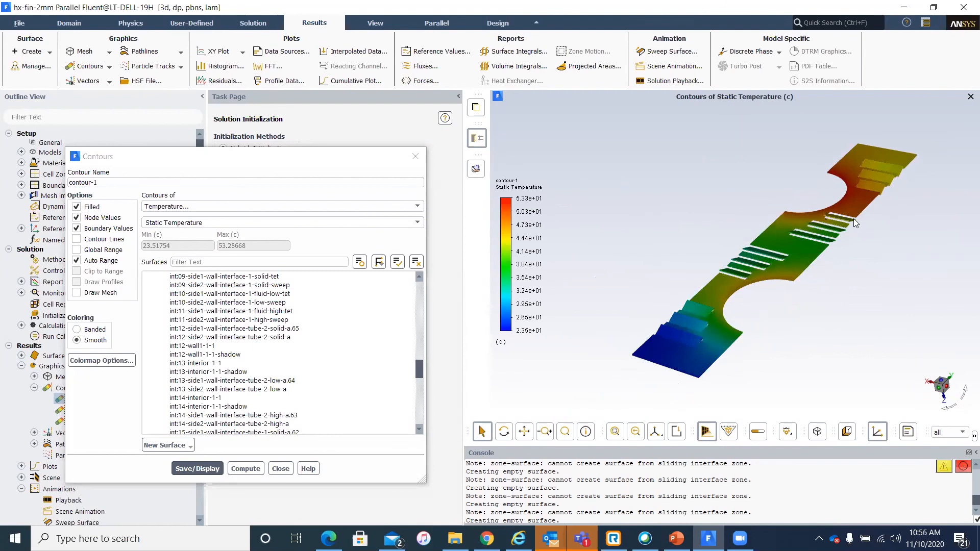
{"action": "scroll", "coordinate": [868, 171], "scroll_direction": "up", "scroll_amount": 2}
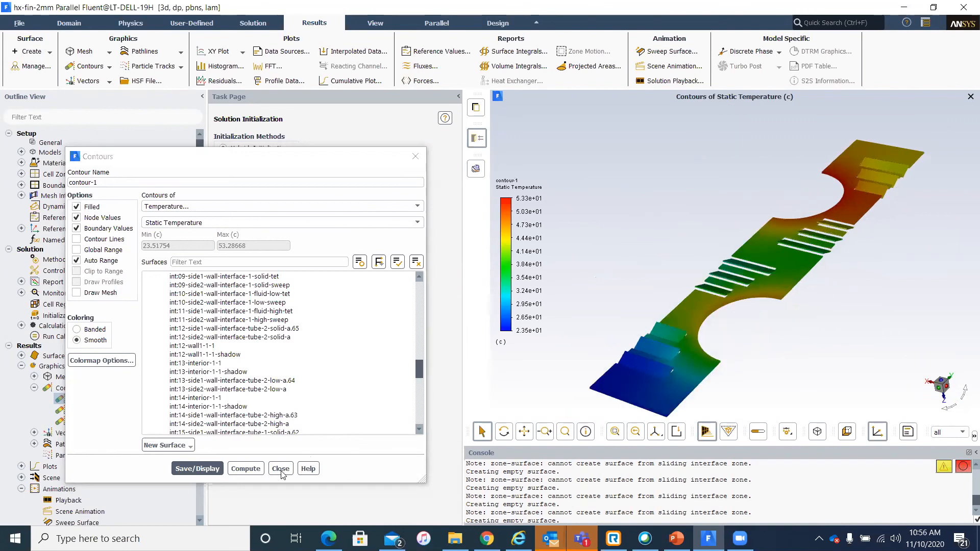
Display the saved contour-2 static temperature plot, view it from another angle and close its settings
{"action": "double_click", "coordinate": [71, 411]}
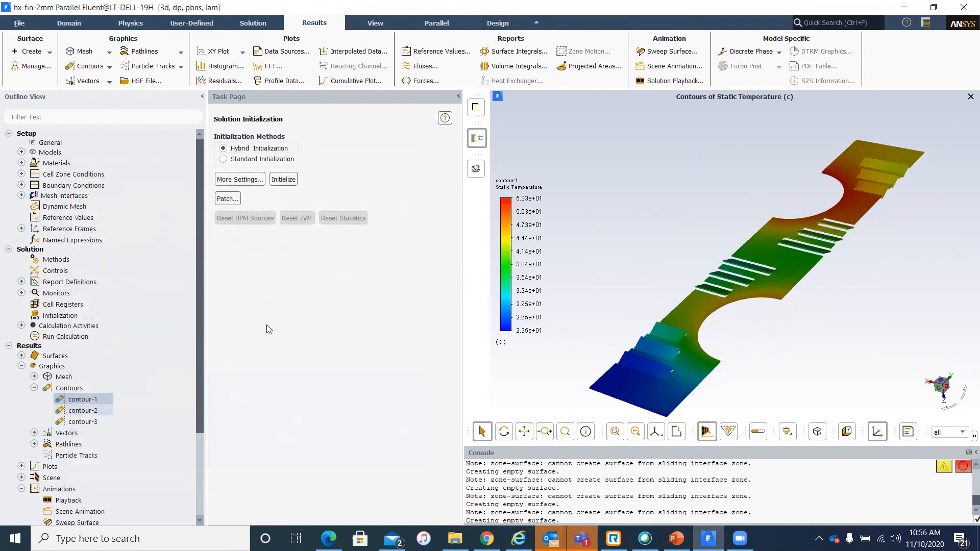
{"action": "left_click", "coordinate": [202, 468]}
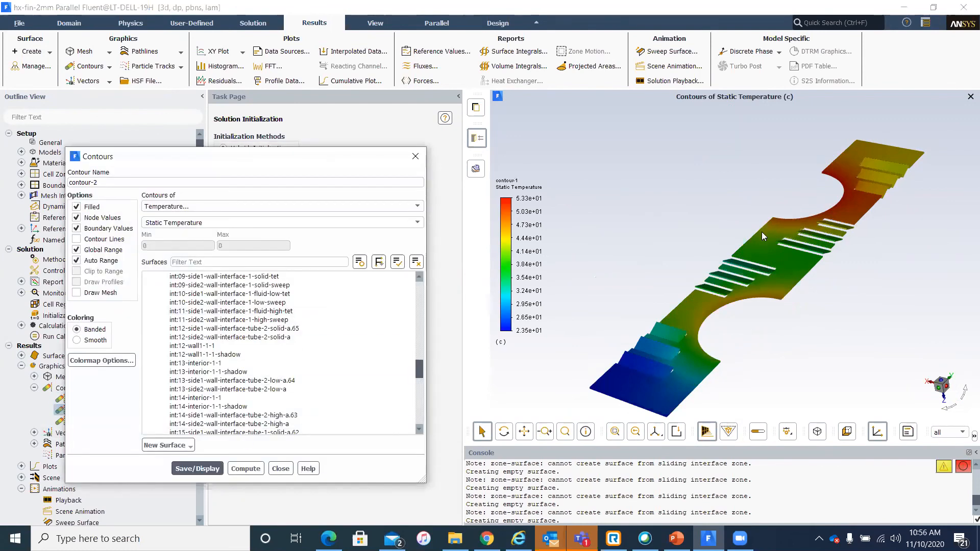
{"action": "left_click_drag", "start_coordinate": [762, 234], "coordinate": [791, 373]}
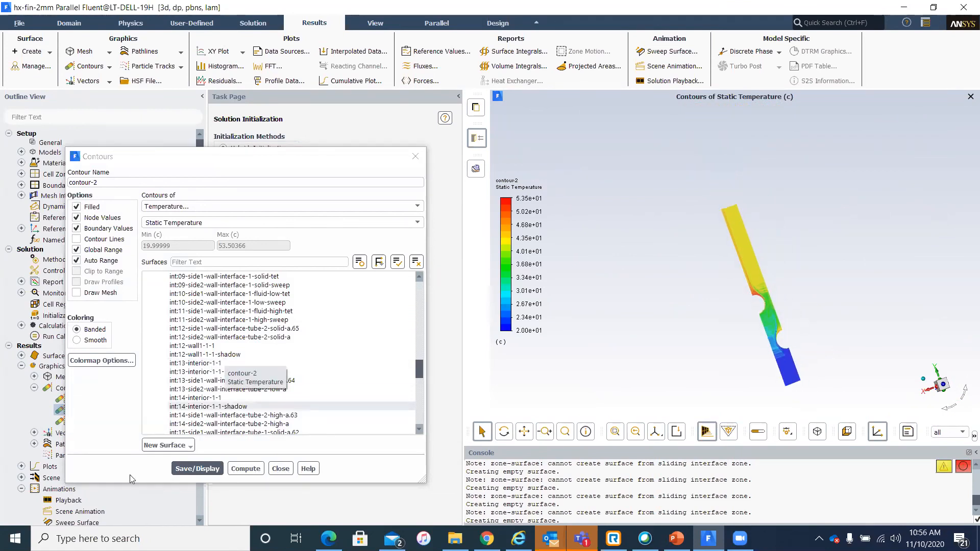
{"action": "left_click", "coordinate": [280, 468]}
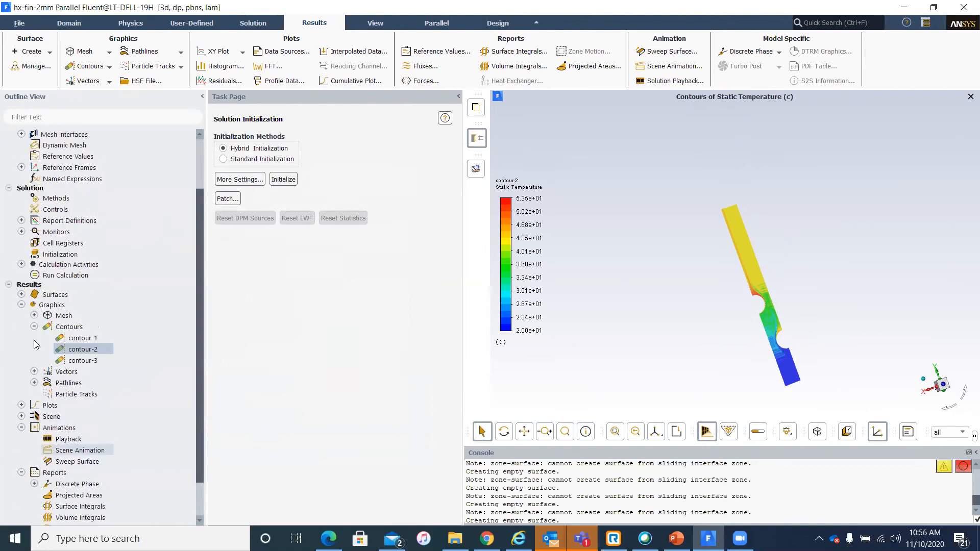
Display the saved pathlines-1 colored by velocity magnitude, inspect the flow past the louvers and tubes, and close the pathline settings
{"action": "scroll", "coordinate": [49, 444], "scroll_direction": "down", "scroll_amount": 3}
{"action": "left_click", "coordinate": [34, 340]}
{"action": "double_click", "coordinate": [83, 351]}
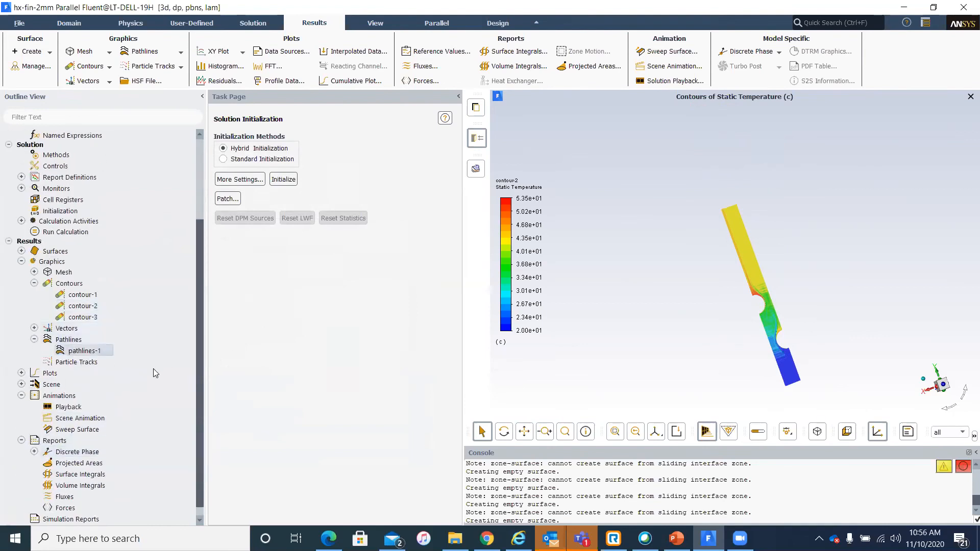
{"action": "left_click", "coordinate": [81, 397]}
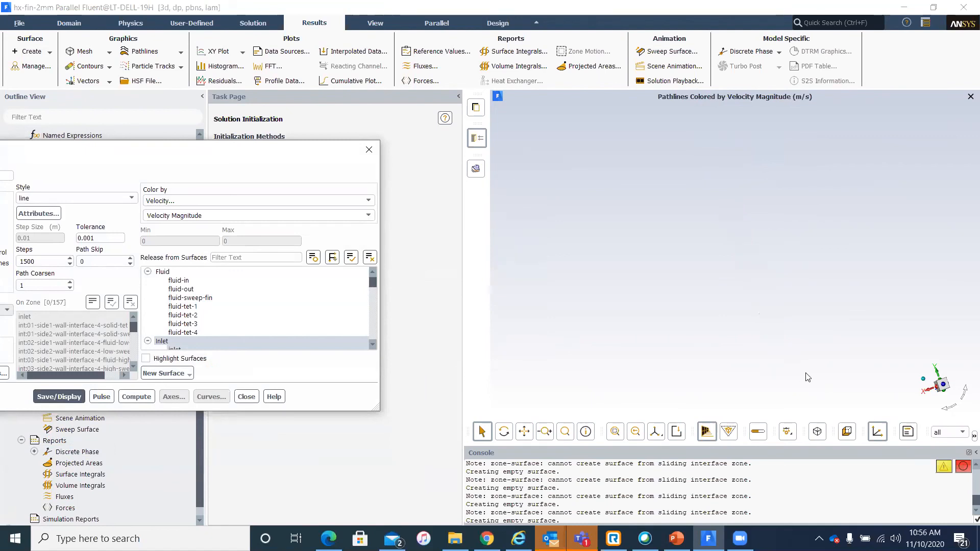
{"action": "left_click_drag", "start_coordinate": [782, 327], "coordinate": [868, 350]}
{"action": "scroll", "coordinate": [719, 281], "scroll_direction": "up", "scroll_amount": 10}
{"action": "left_click_drag", "start_coordinate": [778, 302], "coordinate": [923, 244]}
{"action": "scroll", "coordinate": [760, 283], "scroll_direction": "up", "scroll_amount": 3}
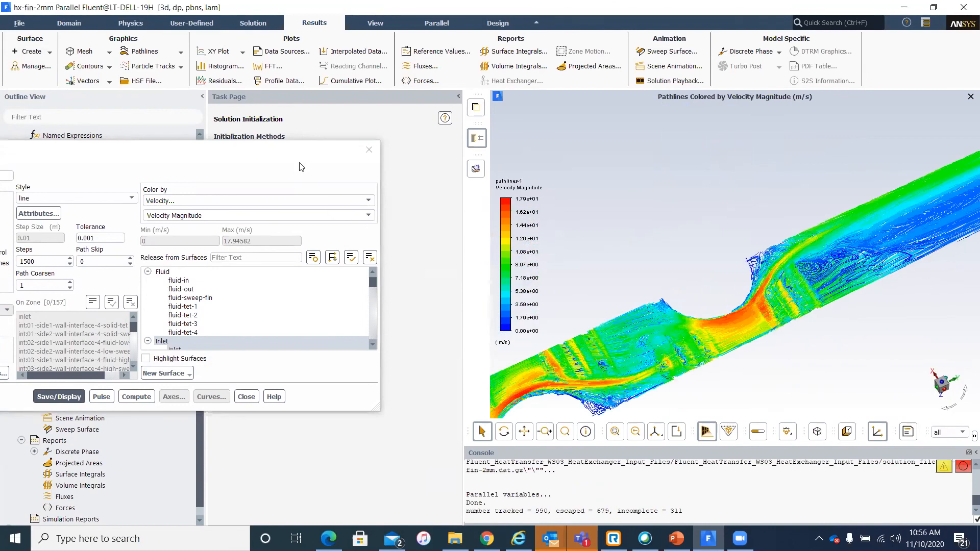
{"action": "left_click", "coordinate": [318, 146]}
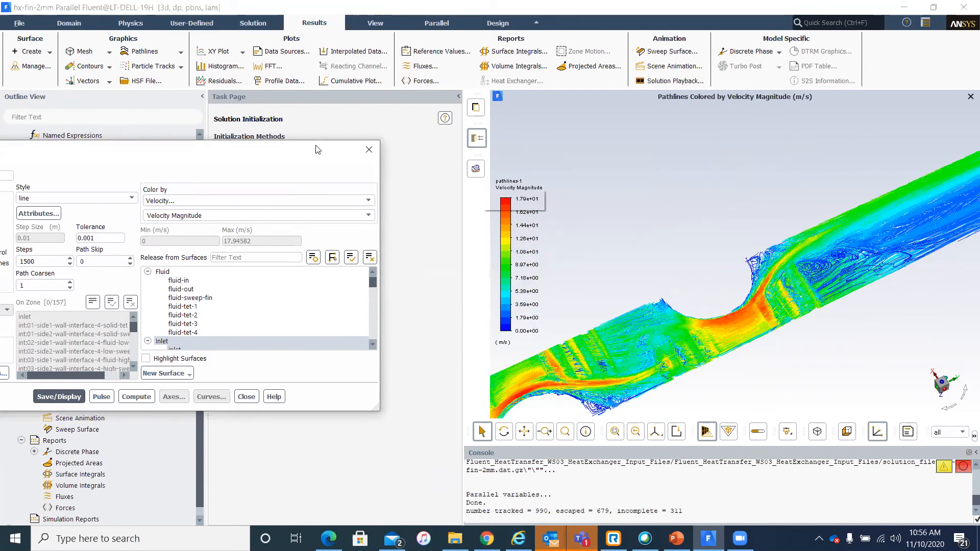
{"action": "left_click_drag", "start_coordinate": [318, 147], "coordinate": [583, 161]}
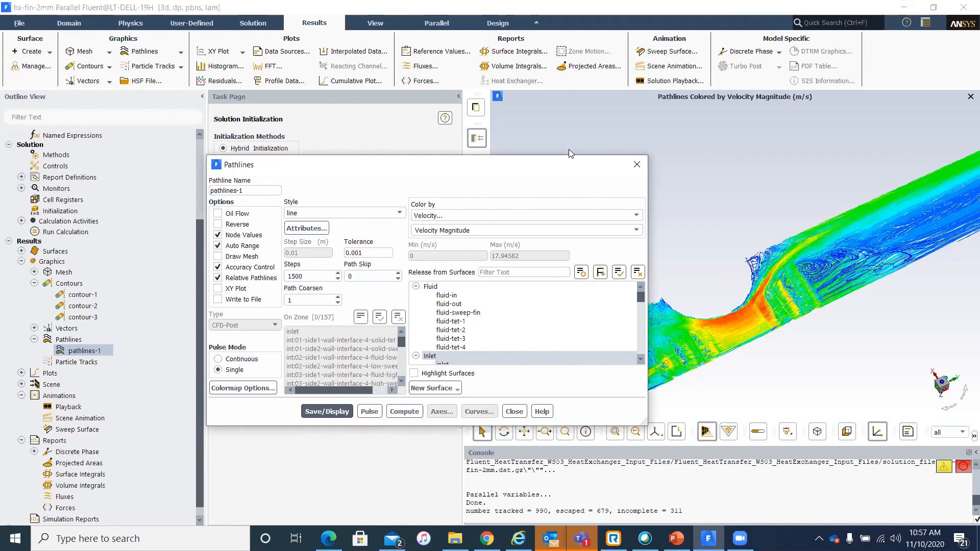
{"action": "left_click", "coordinate": [514, 412]}
Compute the area-weighted average of Surface Heat Transfer Coef. over the preselected fin wall surfaces with a surface integral report
{"action": "scroll", "coordinate": [117, 441], "scroll_direction": "down", "scroll_amount": 1}
{"action": "double_click", "coordinate": [105, 465]}
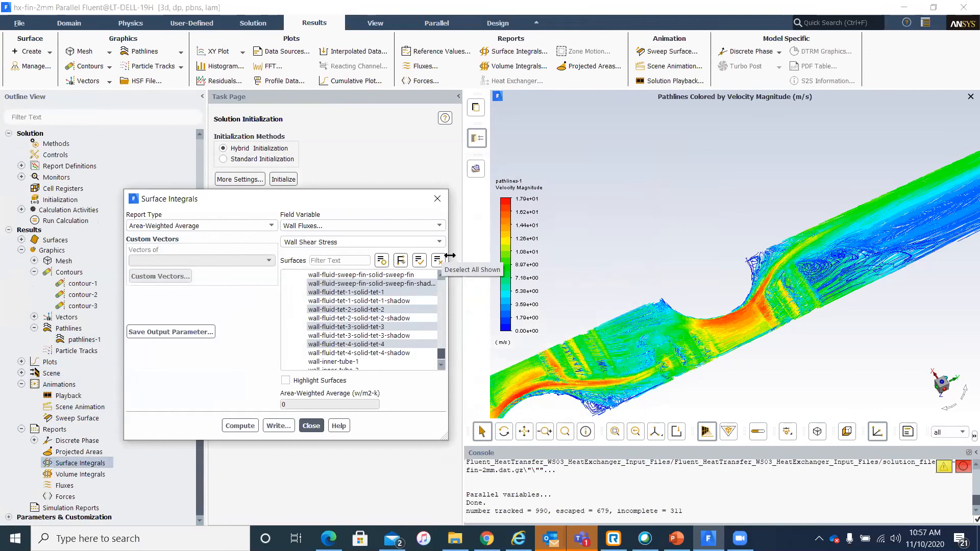
{"action": "left_click_drag", "start_coordinate": [450, 256], "coordinate": [635, 248]}
{"action": "left_click", "coordinate": [628, 240]}
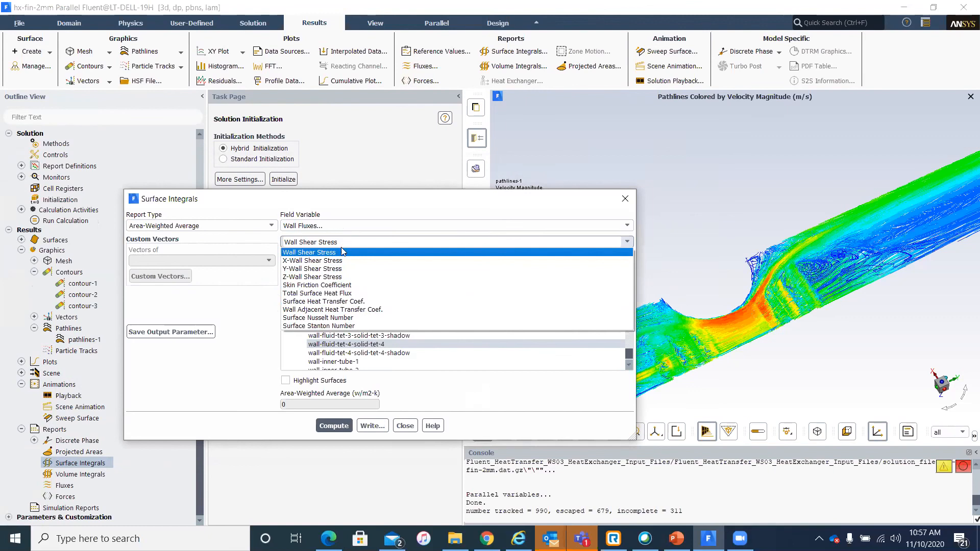
{"action": "left_click", "coordinate": [371, 302]}
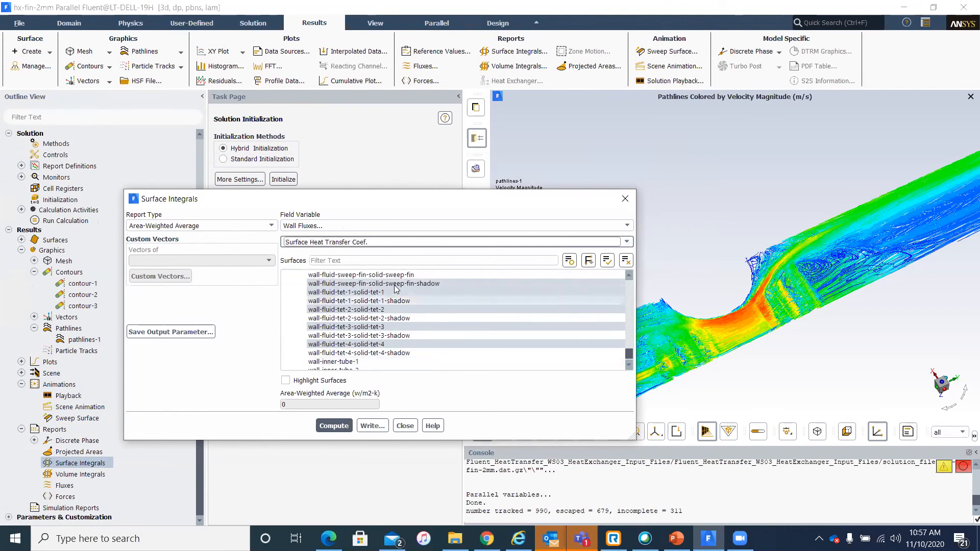
{"action": "left_click", "coordinate": [342, 429]}
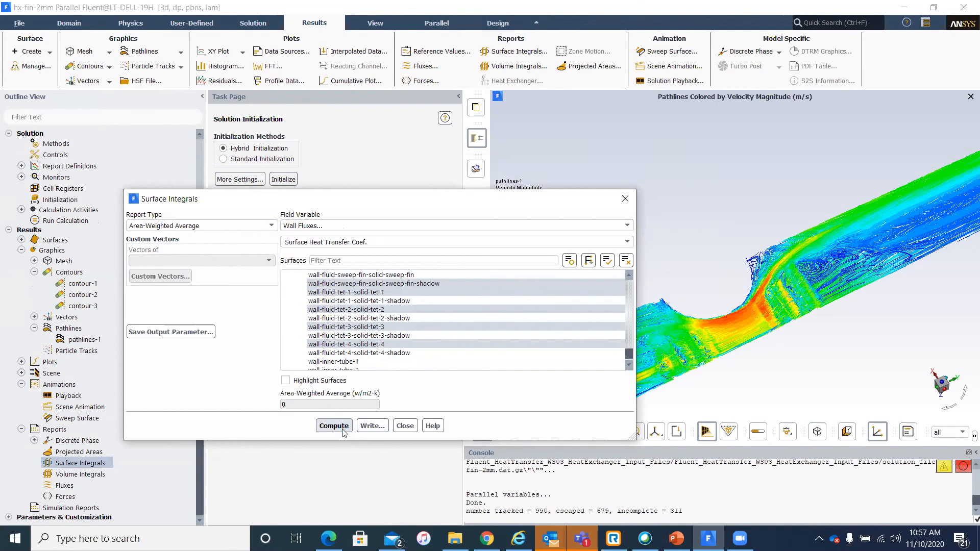
Enlarge the console to examine the heat transfer coefficient averages for each fin wall surface, and close the surface integral settings
{"action": "left_click_drag", "start_coordinate": [502, 206], "coordinate": [426, 84]}
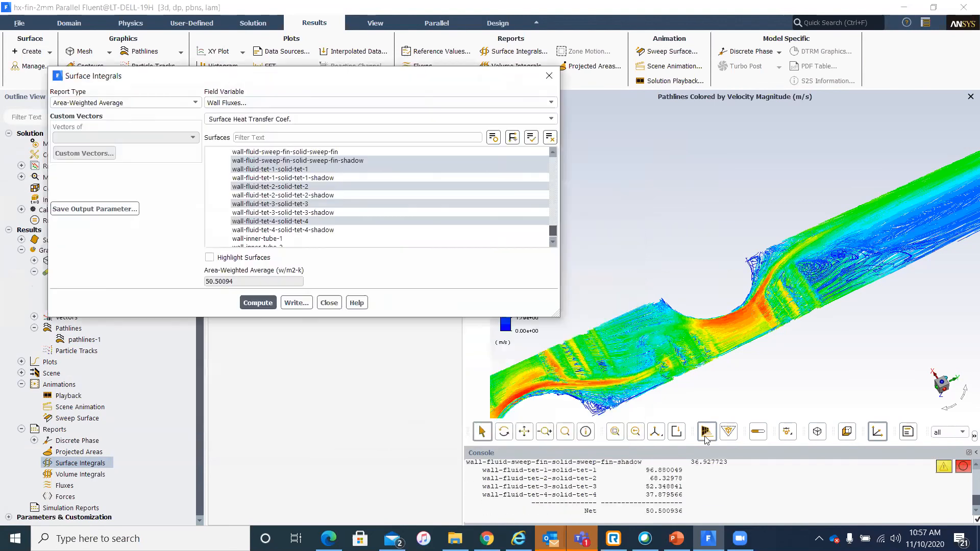
{"action": "left_click_drag", "start_coordinate": [713, 449], "coordinate": [700, 364]}
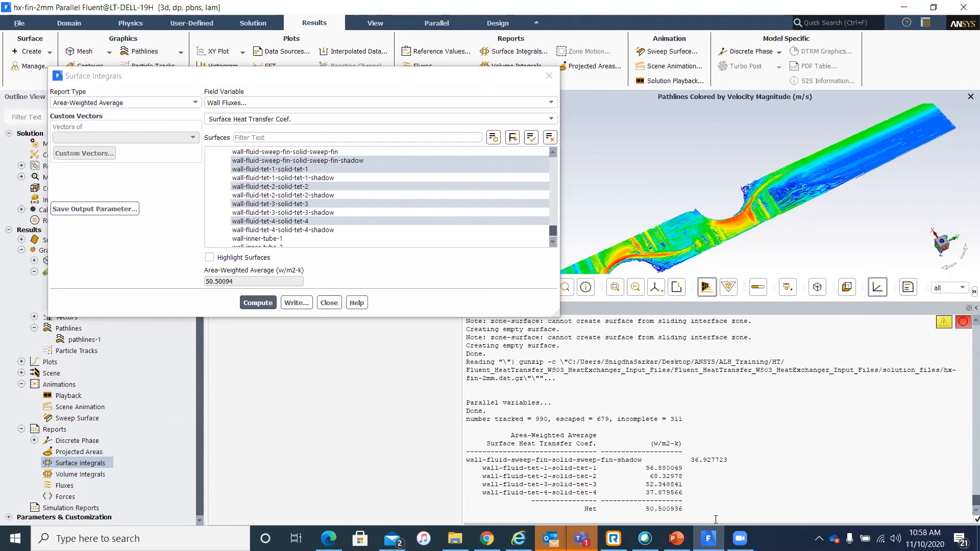
{"action": "left_click", "coordinate": [329, 302]}
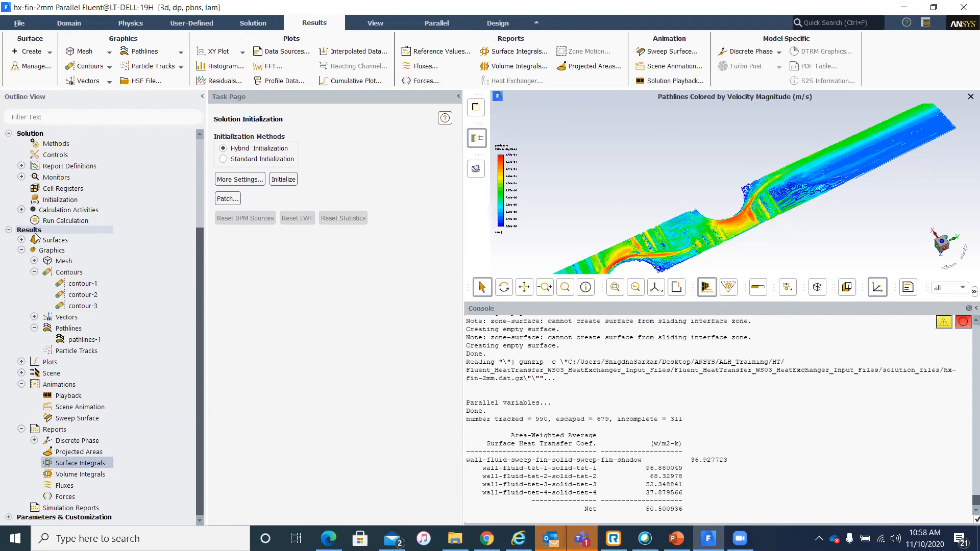
Switch to the Ansys AVA 6.pptx presentation in PowerPoint and present the Key Takeaways slide full screen
{"action": "mouse_move", "coordinate": [677, 539]}
{"action": "left_click", "coordinate": [676, 484]}
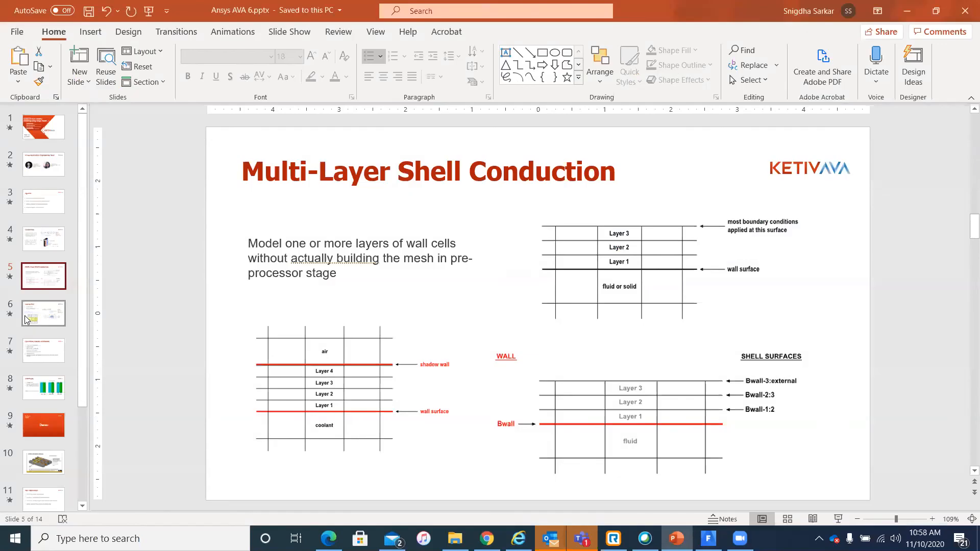
{"action": "left_click", "coordinate": [60, 438]}
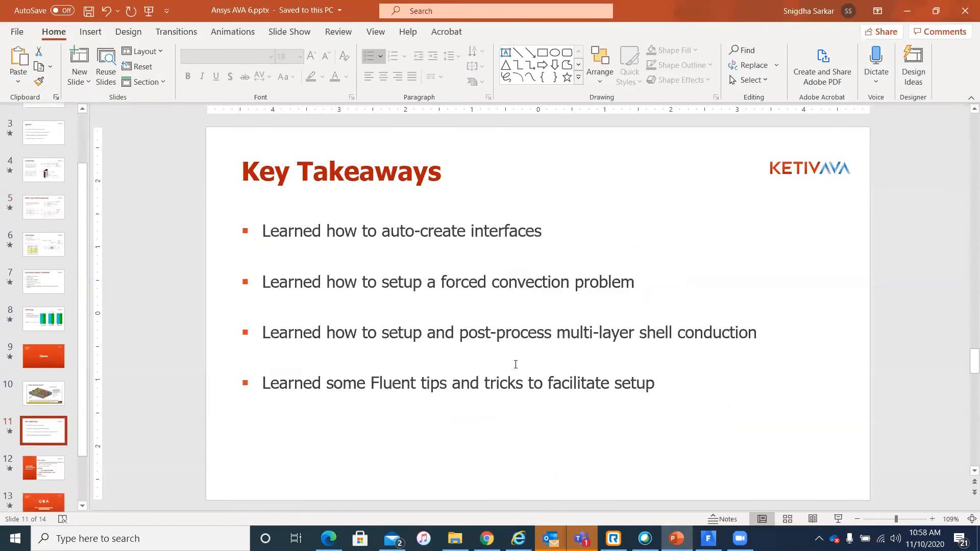
{"action": "left_click", "coordinate": [839, 520]}
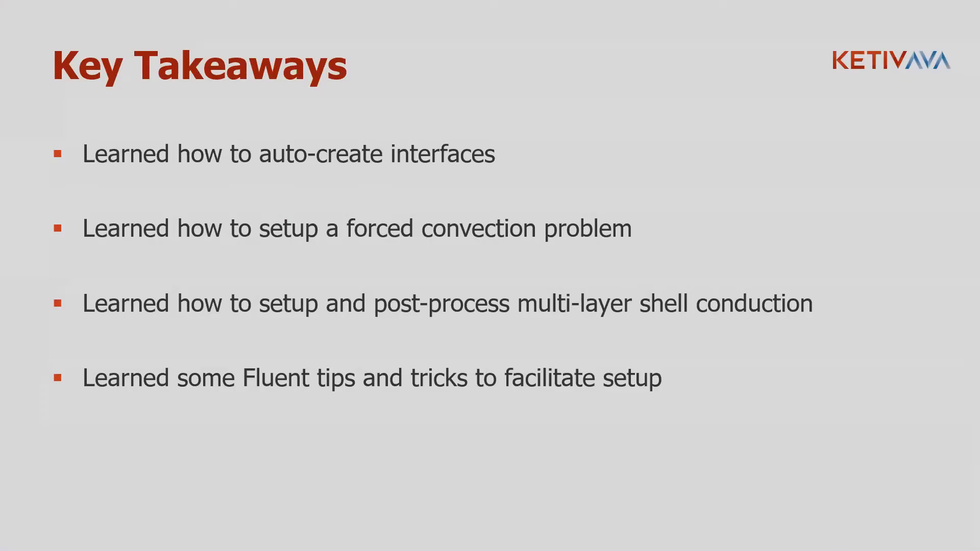